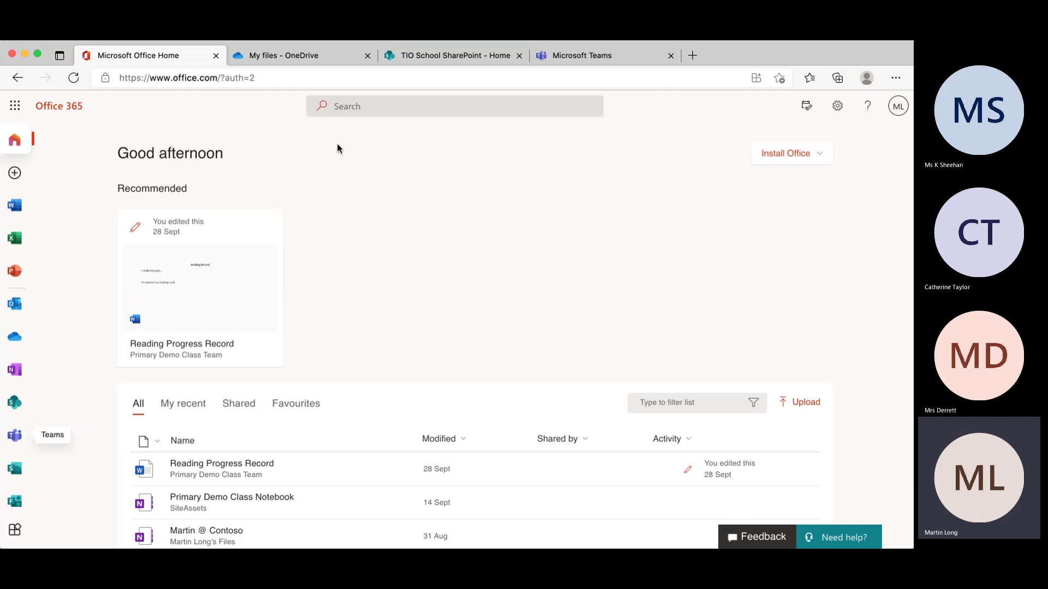
Look over the available apps in the Office 365 app launcher and switch to the My files page in OneDrive.
{"action": "left_click", "coordinate": [15, 113]}
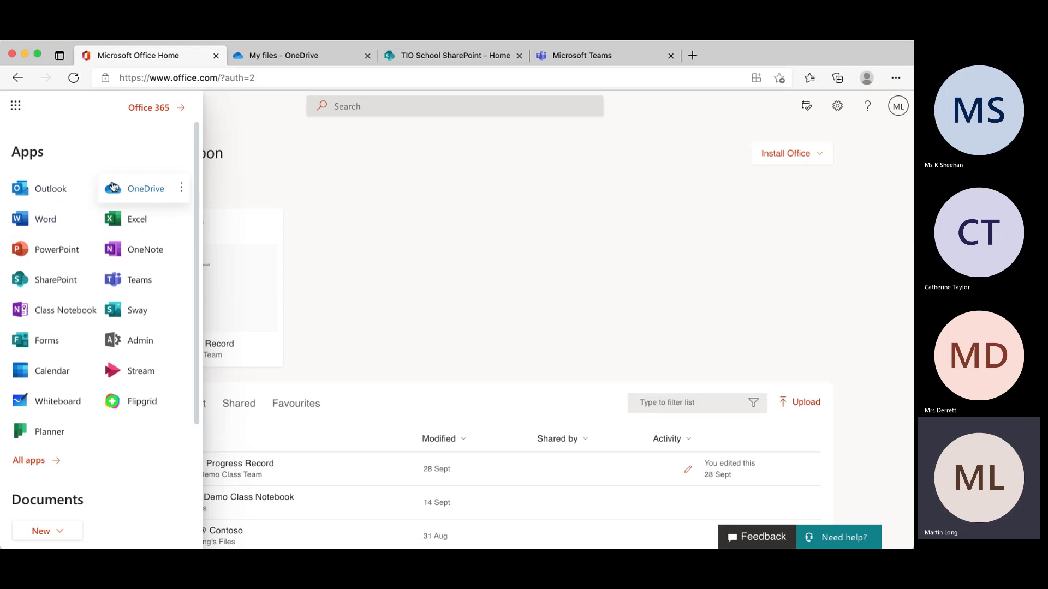
{"action": "left_click", "coordinate": [17, 112]}
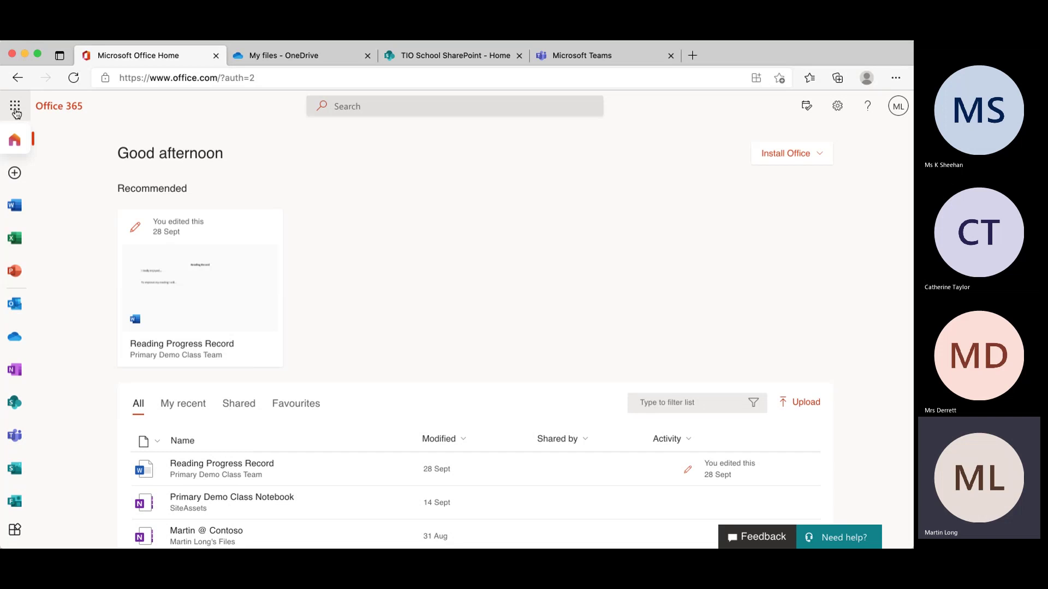
{"action": "left_click", "coordinate": [15, 112]}
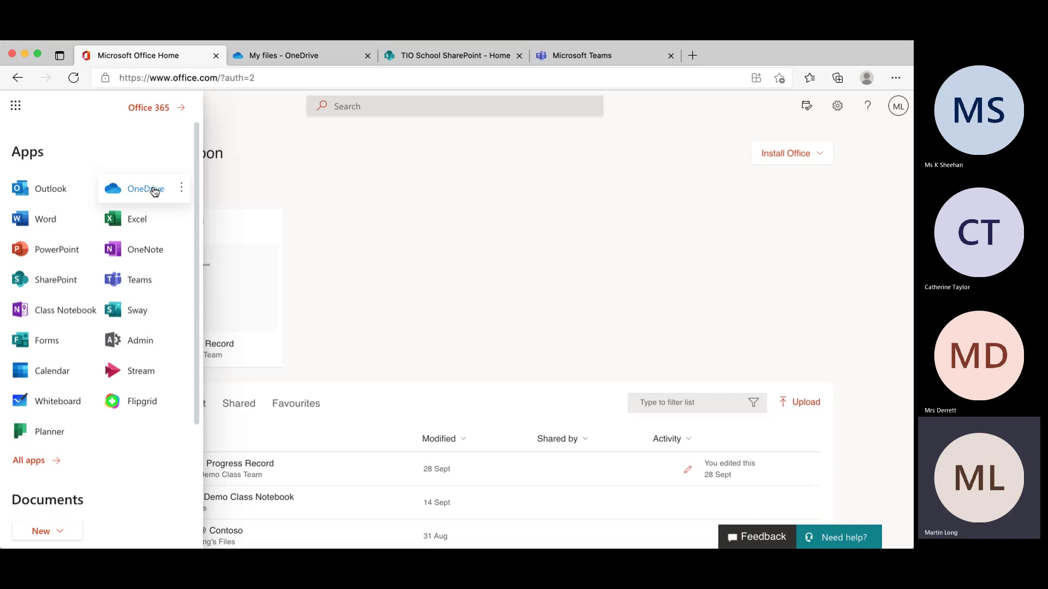
{"action": "left_click", "coordinate": [307, 54]}
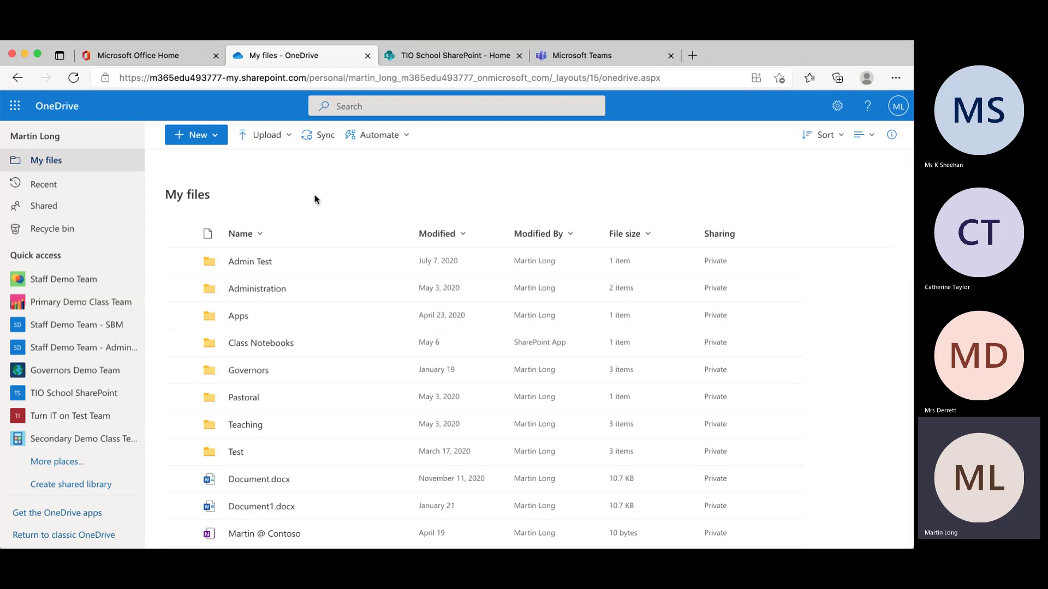
View the Recent list, compare it with My files, and open the Shared list.
{"action": "left_click", "coordinate": [53, 188]}
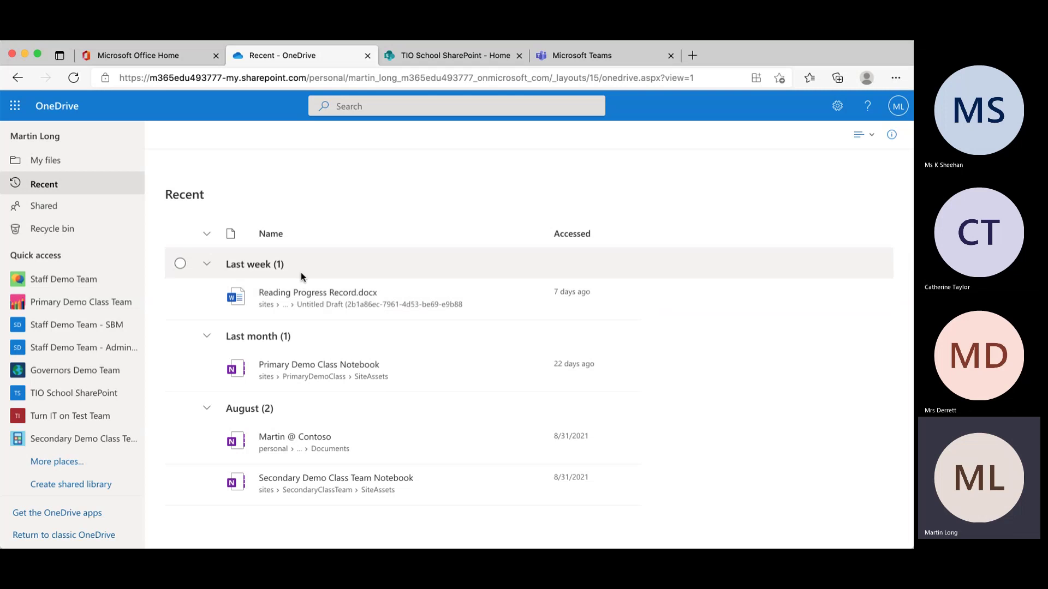
{"action": "left_click", "coordinate": [48, 162]}
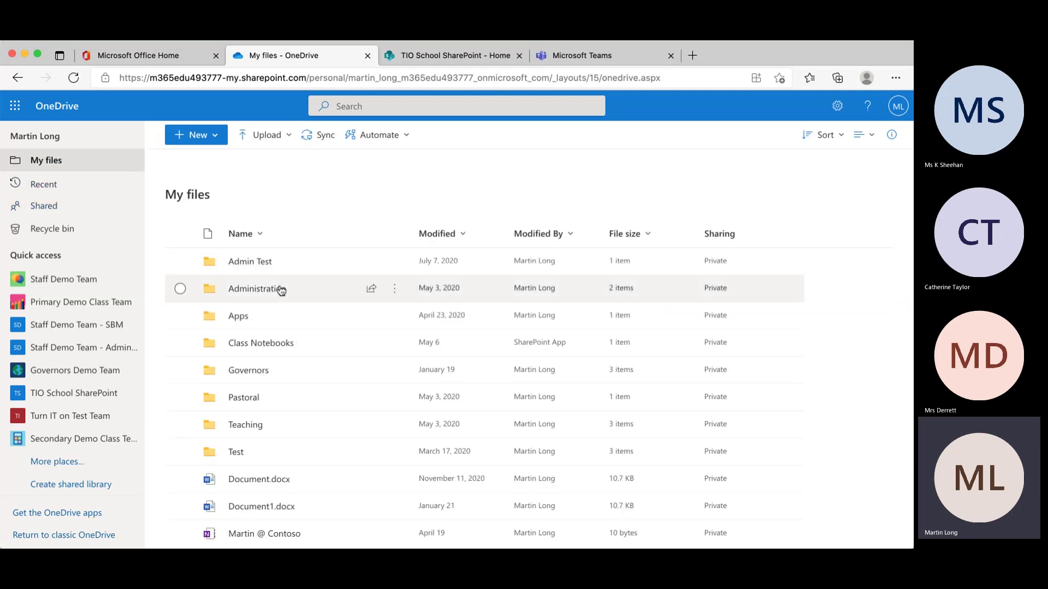
{"action": "left_click", "coordinate": [33, 186]}
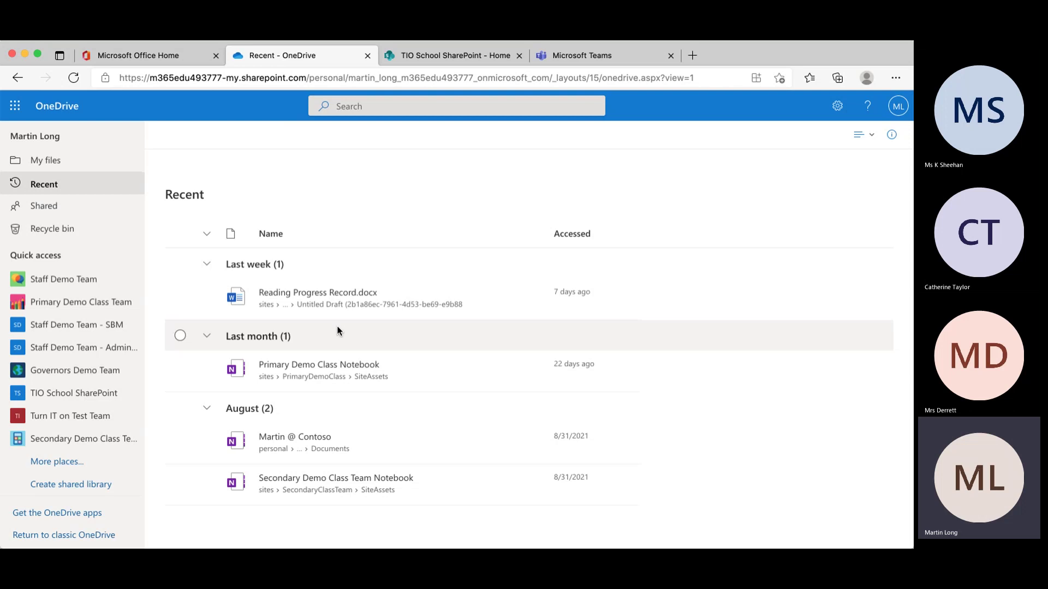
{"action": "left_click", "coordinate": [47, 207]}
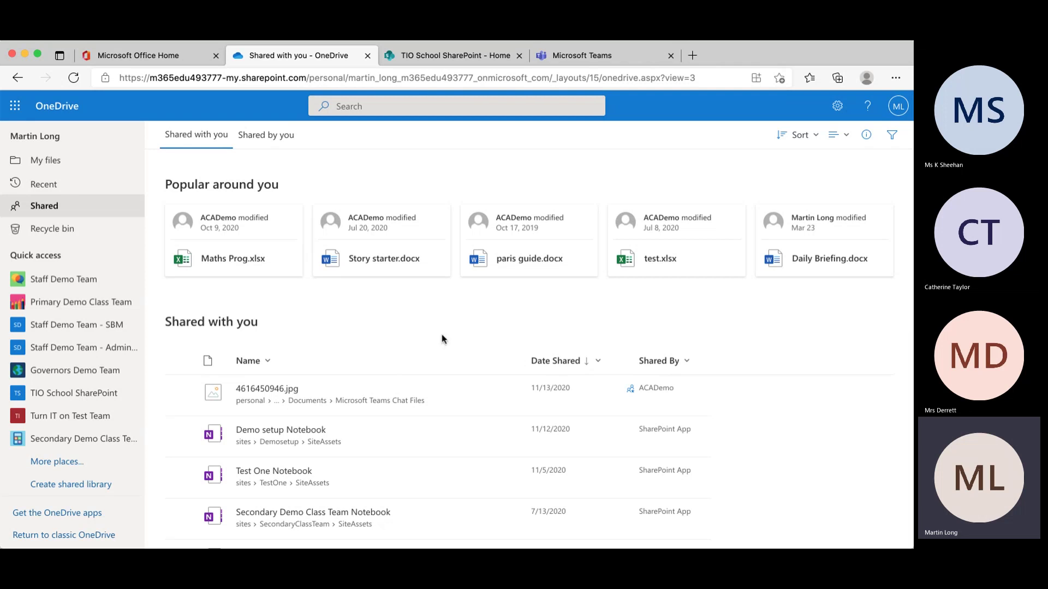
Browse the Shared with you list, select Demo setup Notebook, and open its options.
{"action": "scroll", "coordinate": [476, 450], "scroll_direction": "down", "scroll_amount": 3}
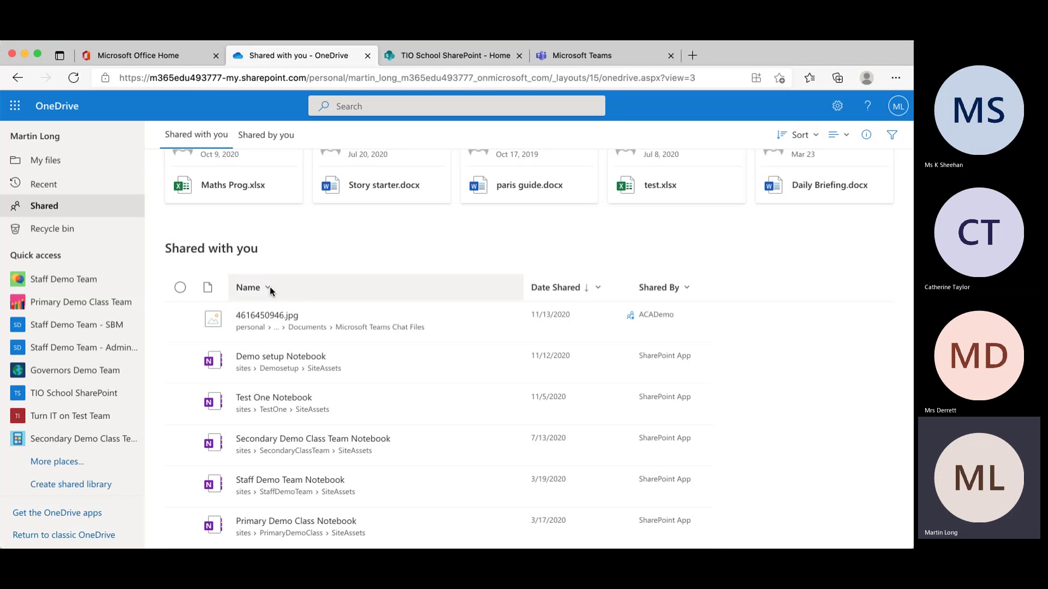
{"action": "scroll", "coordinate": [359, 248], "scroll_direction": "up", "scroll_amount": 2}
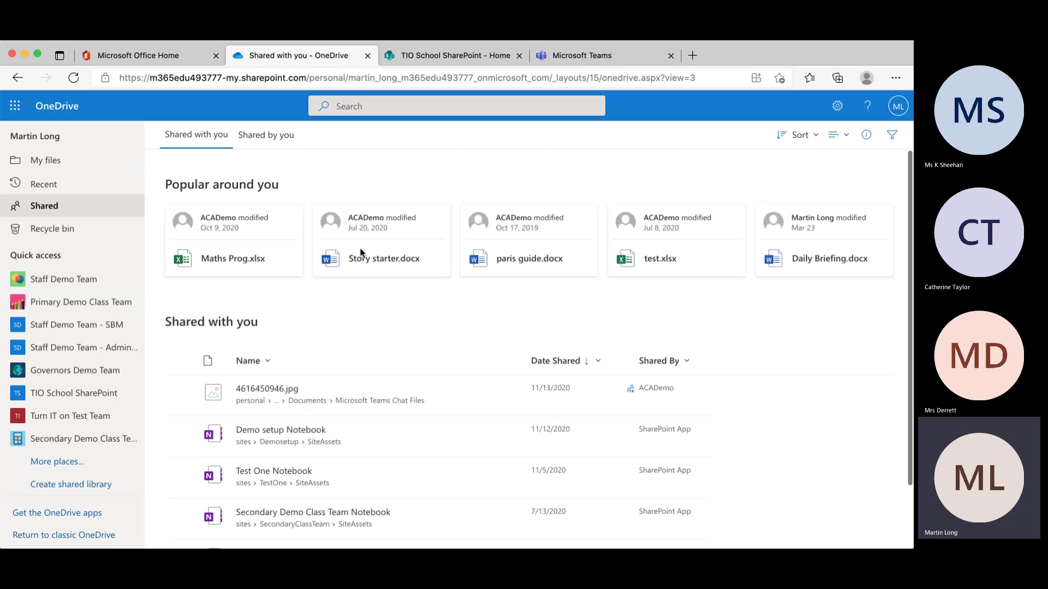
{"action": "left_click", "coordinate": [181, 432]}
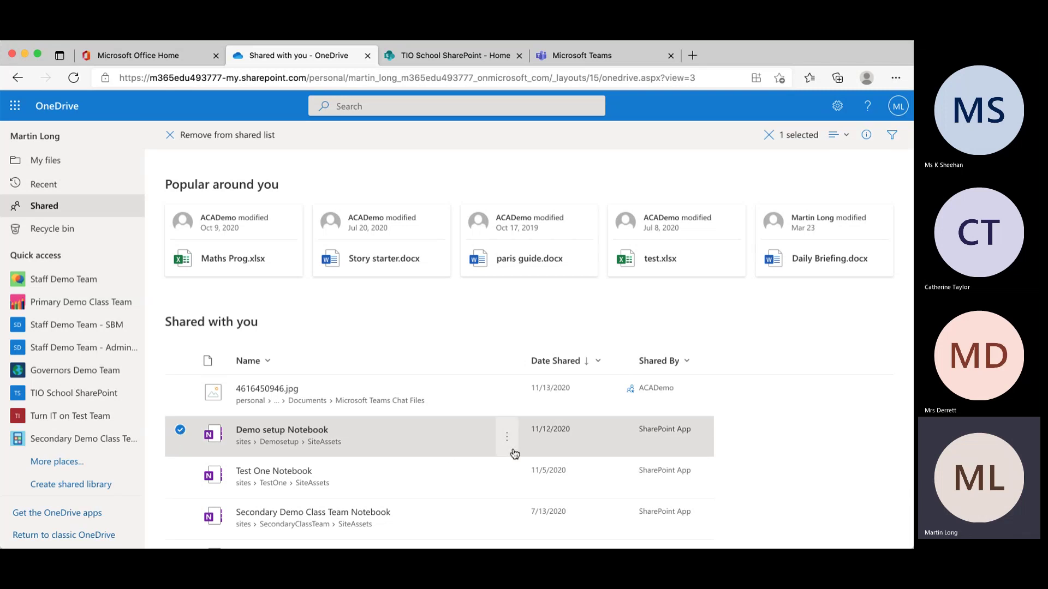
{"action": "left_click", "coordinate": [508, 442]}
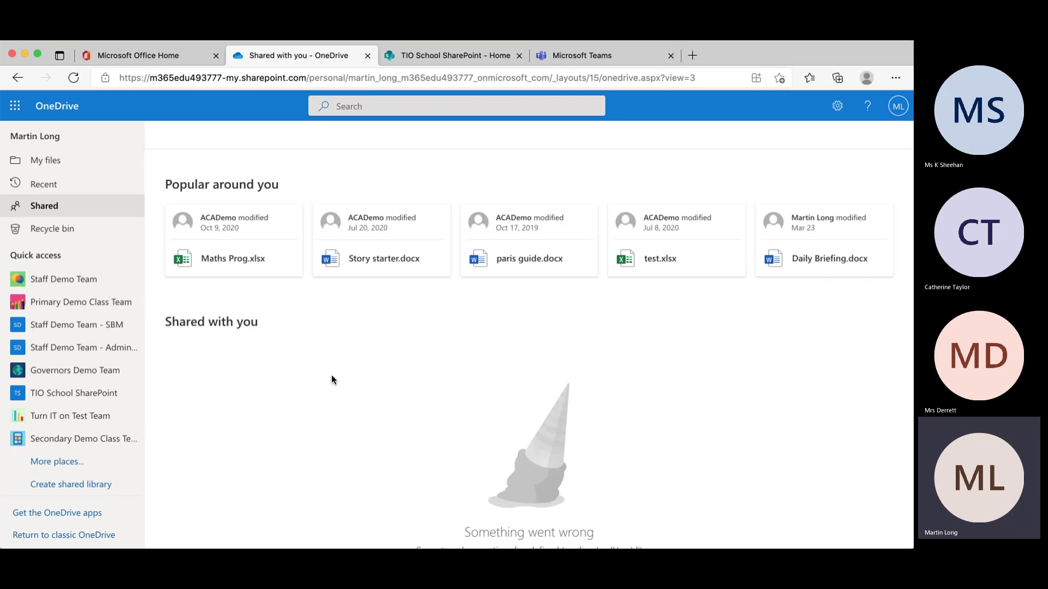
Open Maths Prog.xlsx from the Popular around you files to view its Save As options, and close the workbook.
{"action": "left_click", "coordinate": [291, 261]}
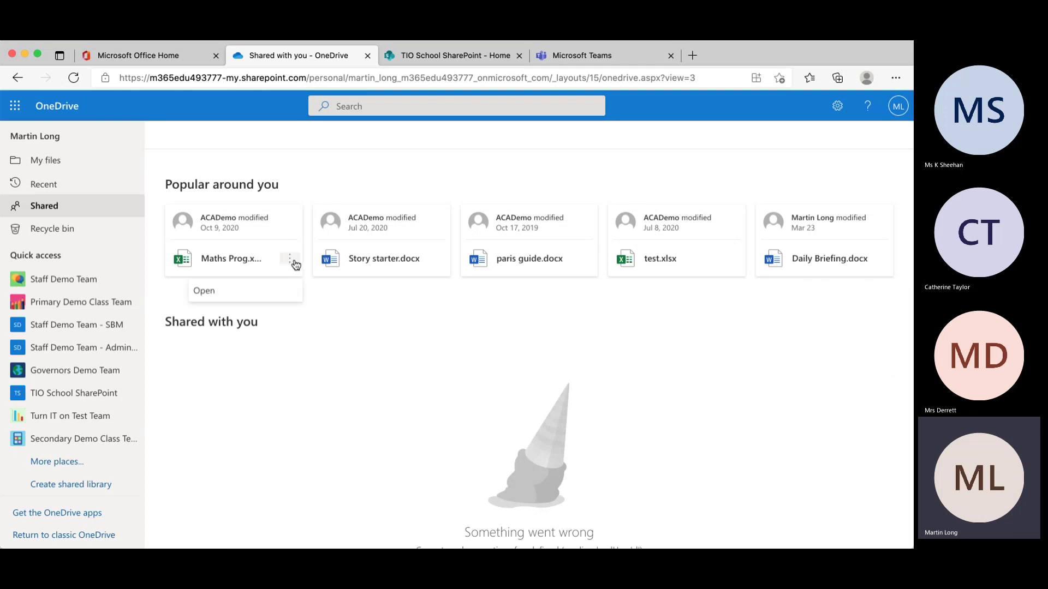
{"action": "left_click", "coordinate": [277, 300]}
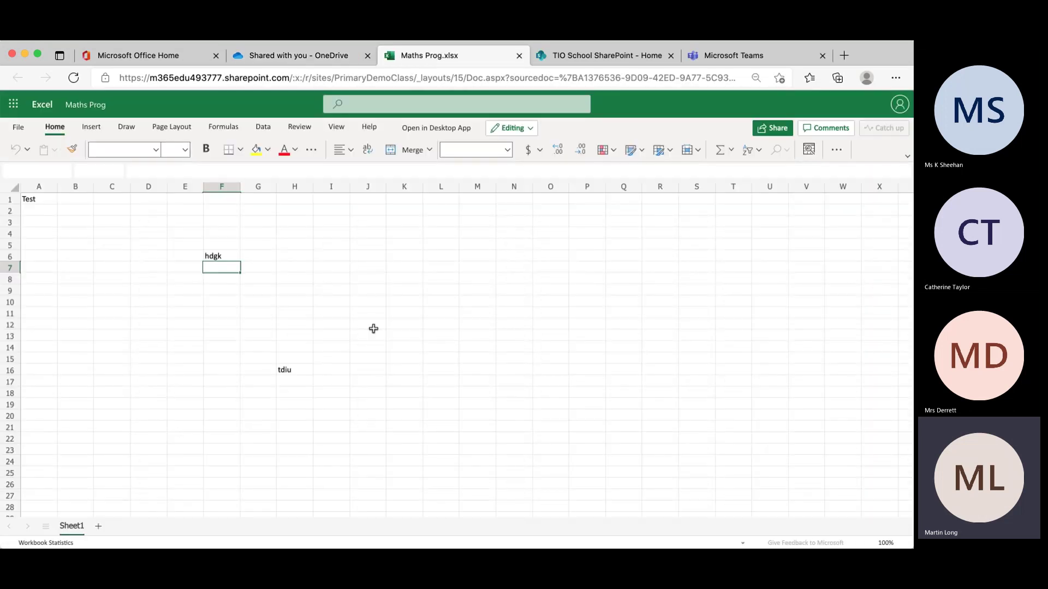
{"action": "left_click", "coordinate": [23, 130]}
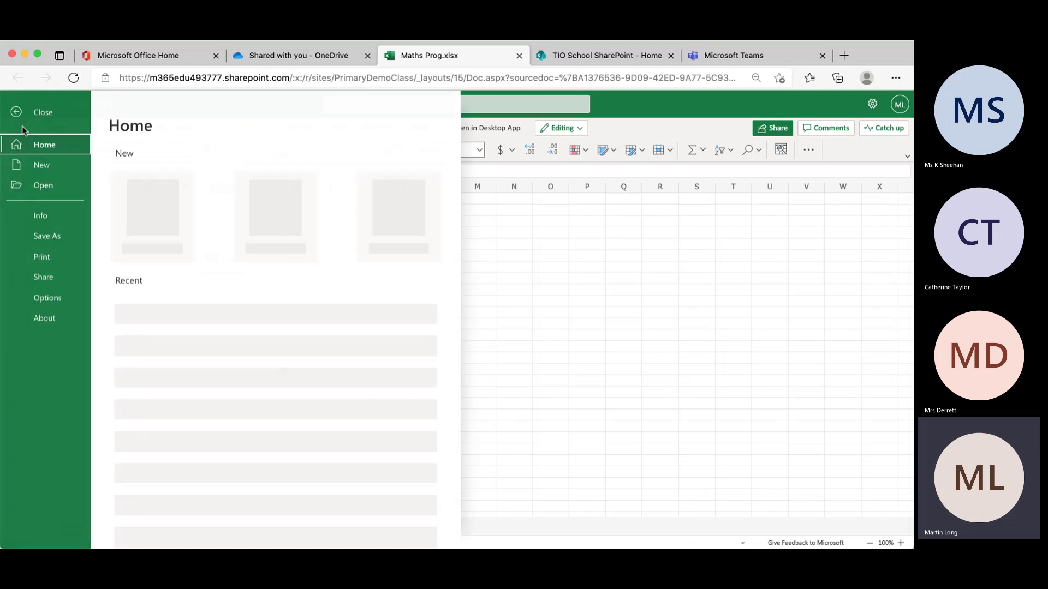
{"action": "left_click", "coordinate": [47, 236]}
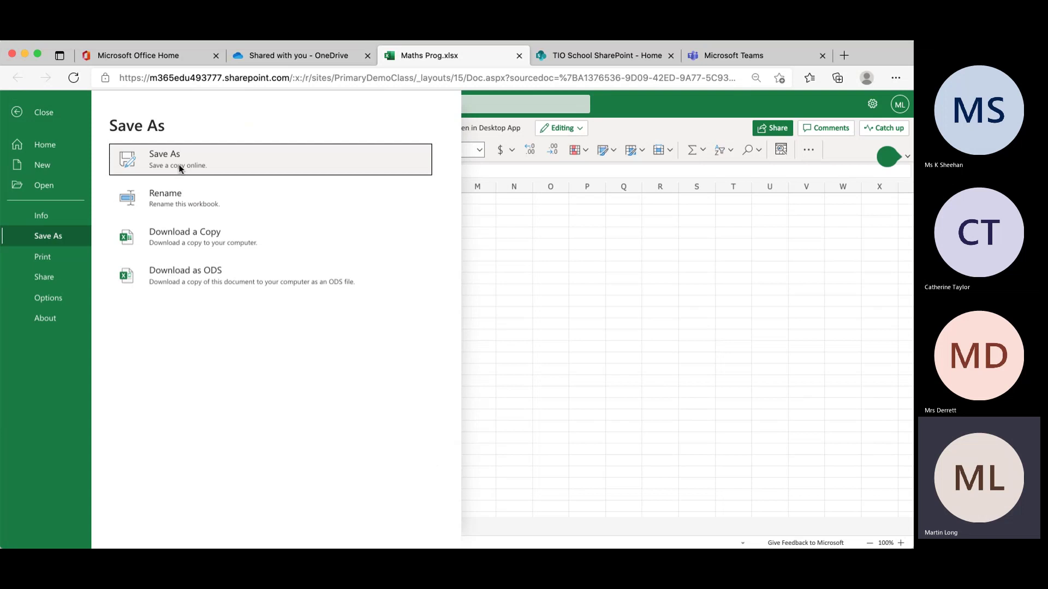
{"action": "left_click", "coordinate": [519, 56]}
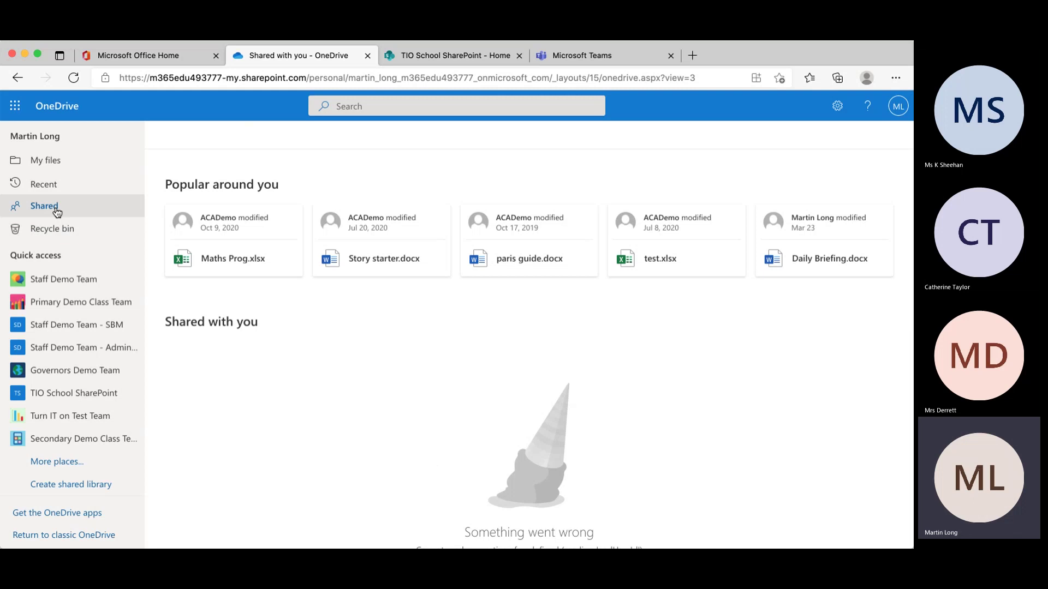
Reload the Shared page to restore the Shared with you list.
{"action": "scroll", "coordinate": [349, 390], "scroll_direction": "down", "scroll_amount": 1}
{"action": "scroll", "coordinate": [351, 383], "scroll_direction": "up", "scroll_amount": 1}
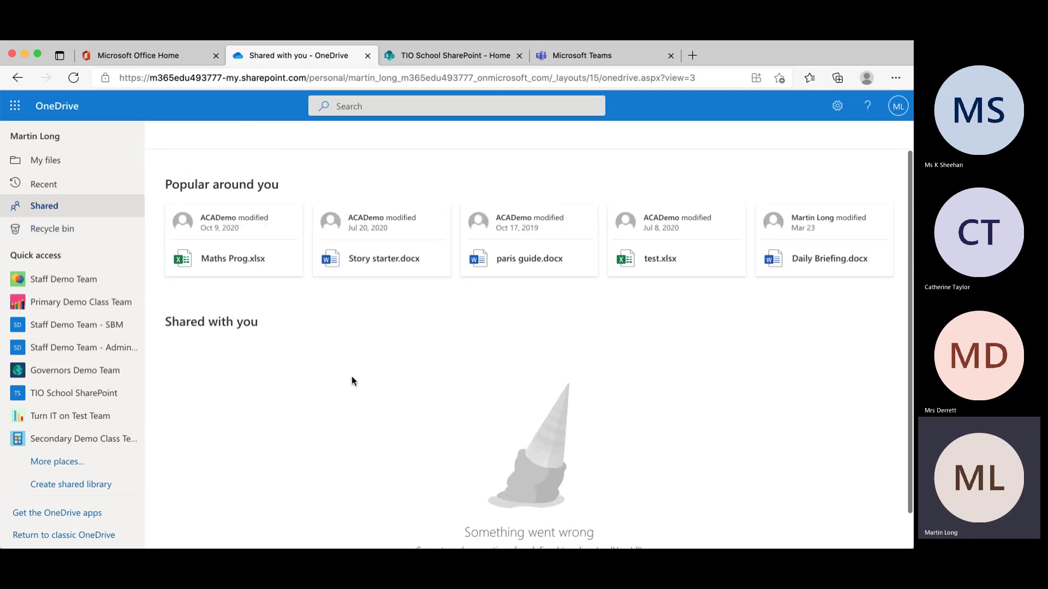
{"action": "left_click", "coordinate": [72, 79]}
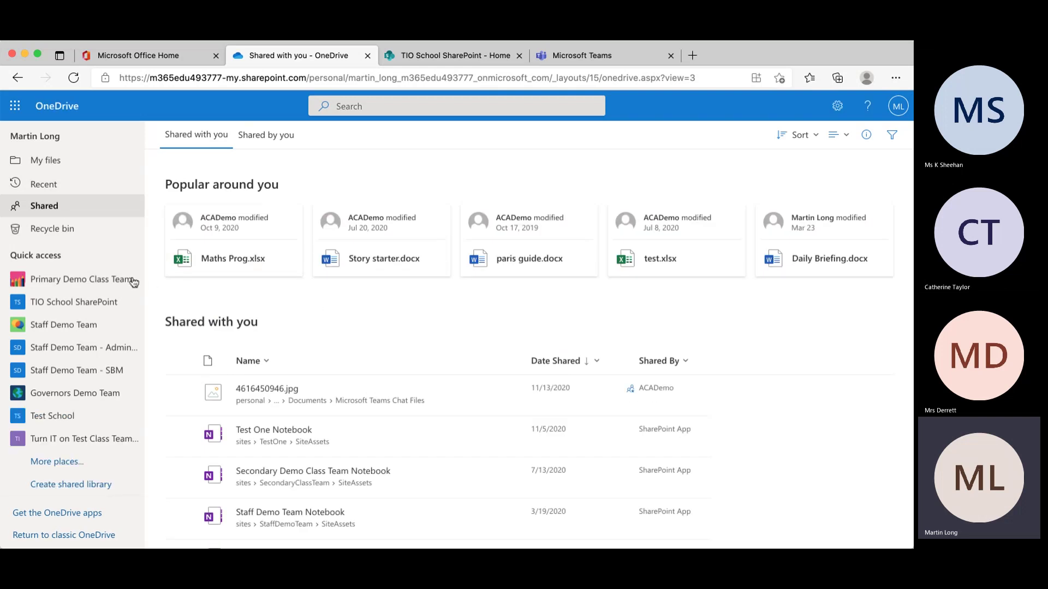
Go through the My files, Recent and Shared views once more and return to My files.
{"action": "left_click", "coordinate": [54, 167]}
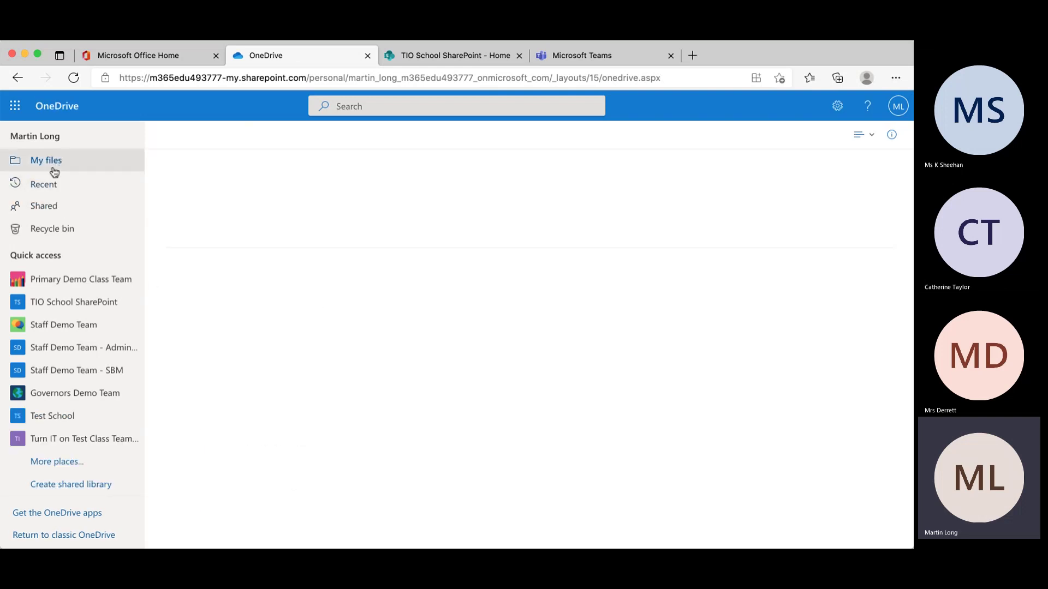
{"action": "left_click", "coordinate": [48, 188]}
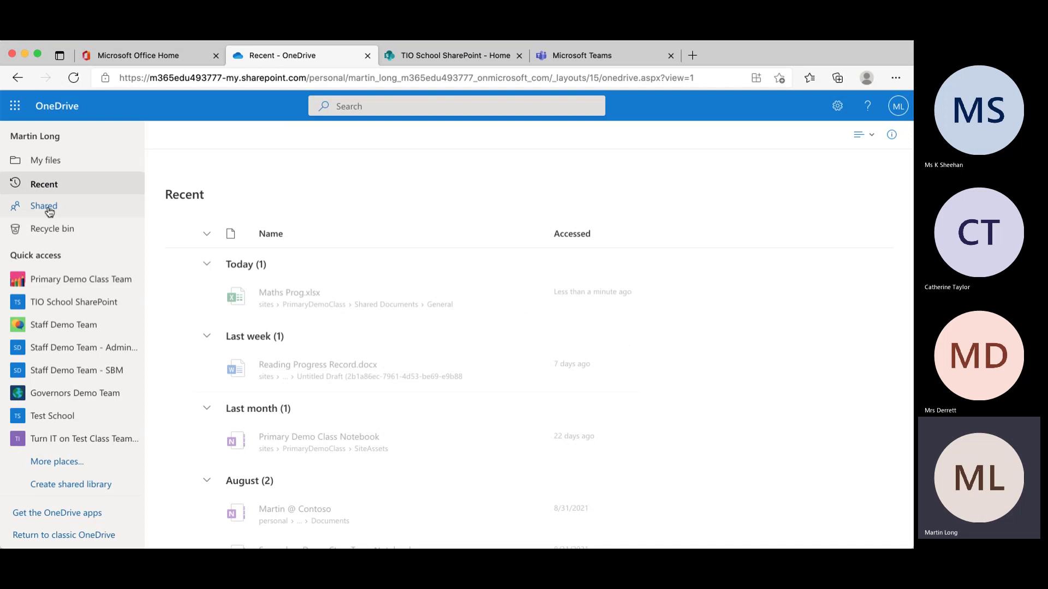
{"action": "left_click", "coordinate": [48, 210]}
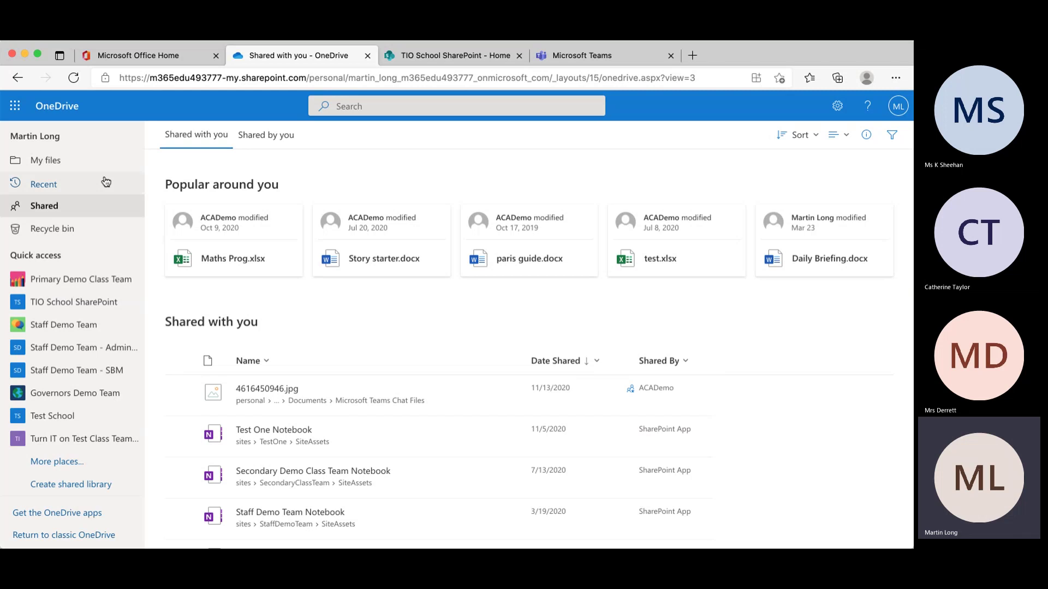
{"action": "left_click", "coordinate": [49, 162]}
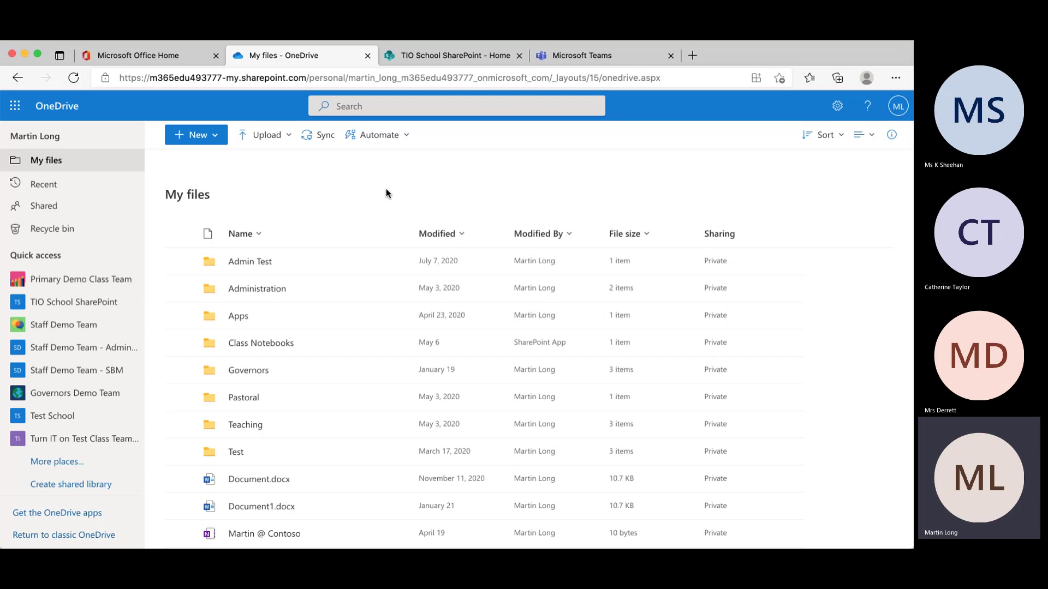
Examine the upload choices for files and folders and the list of new item types in My files.
{"action": "left_click", "coordinate": [290, 140]}
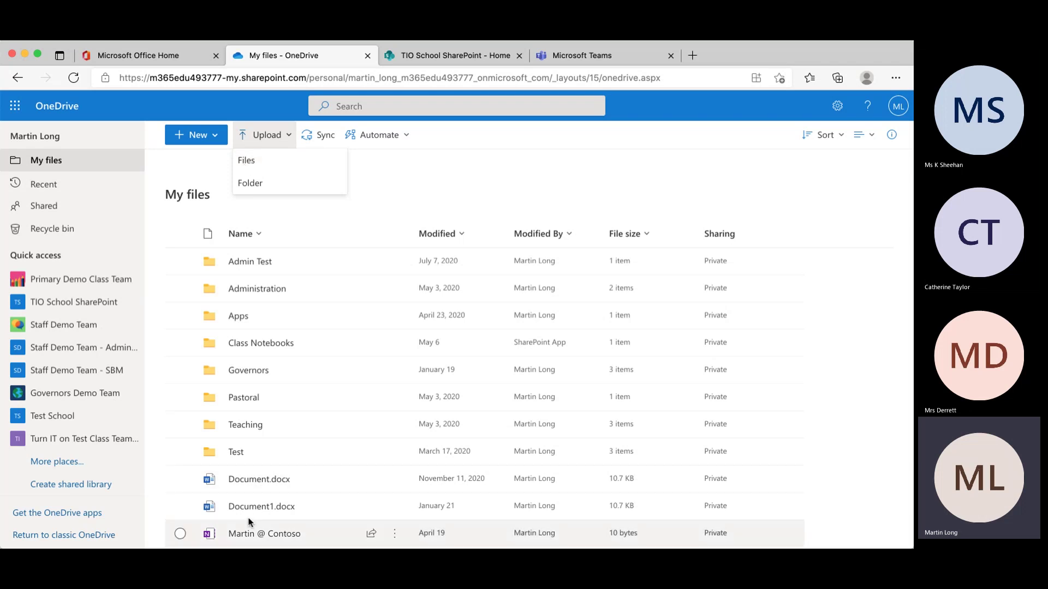
{"action": "mouse_move", "coordinate": [249, 485]}
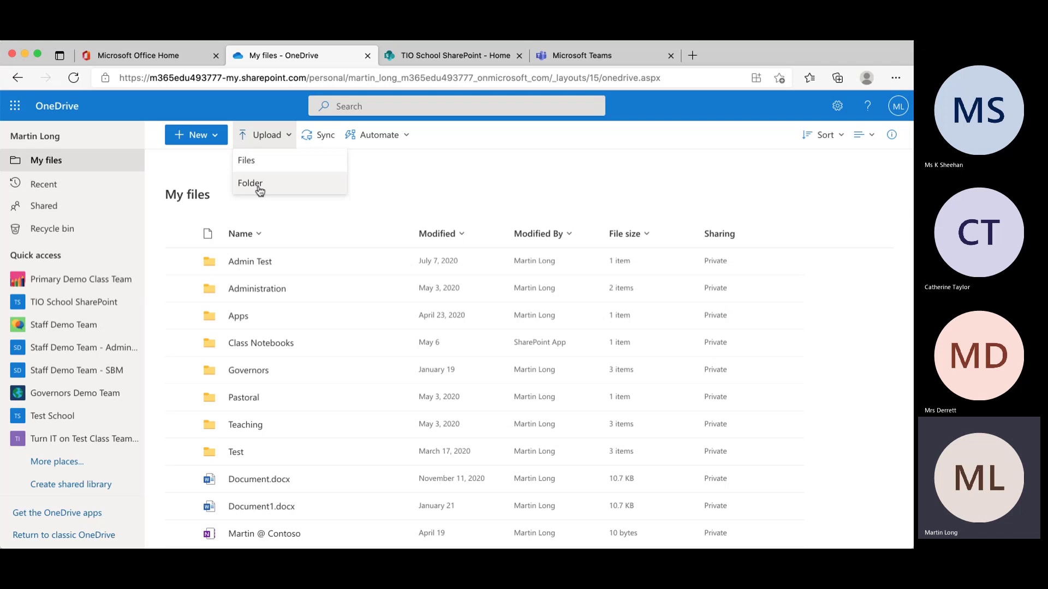
{"action": "left_click", "coordinate": [449, 176]}
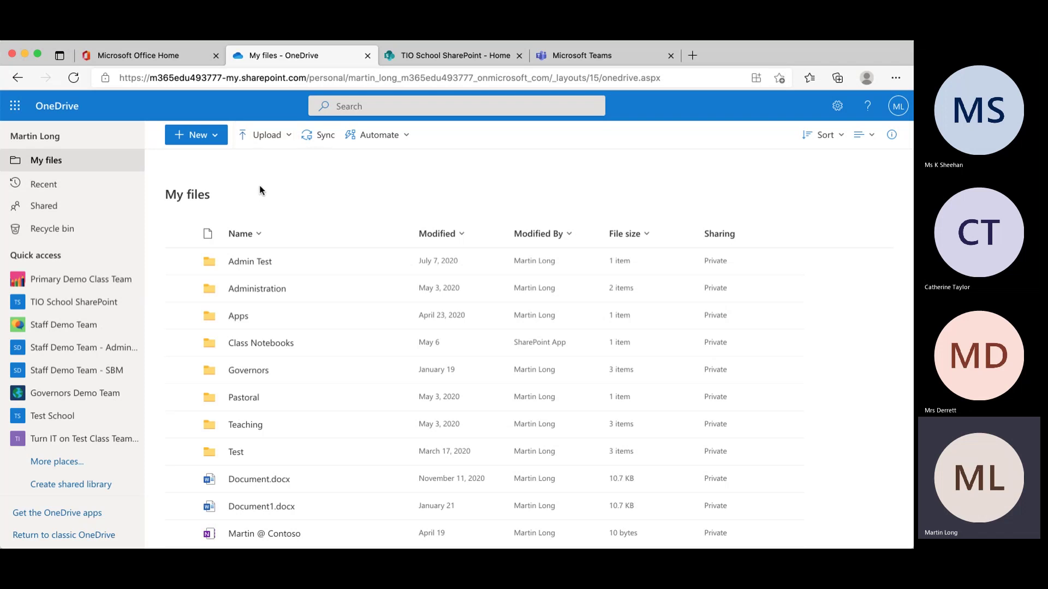
{"action": "left_click", "coordinate": [219, 136]}
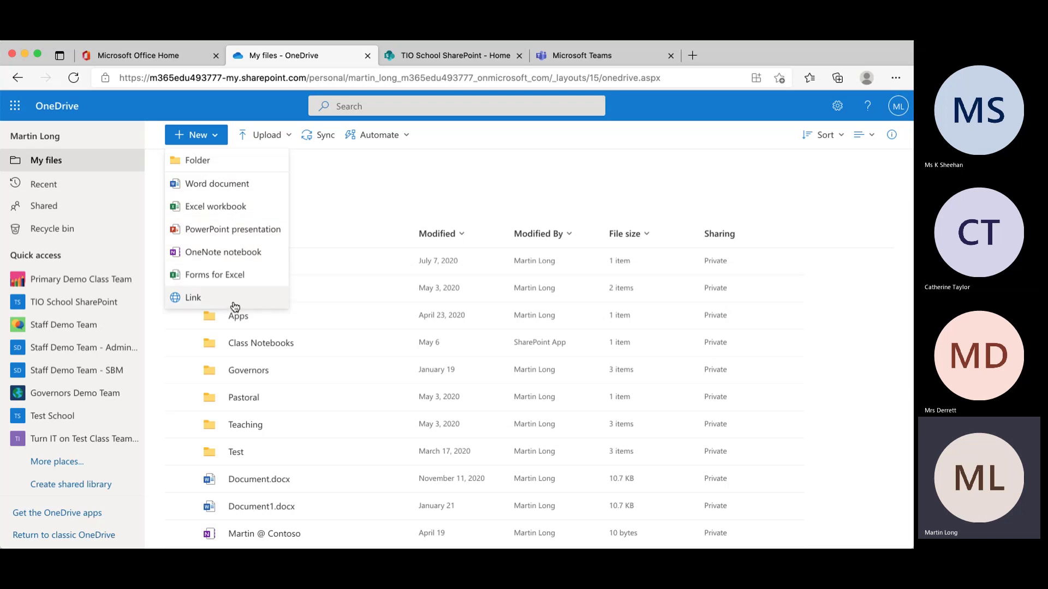
{"action": "left_click", "coordinate": [355, 188]}
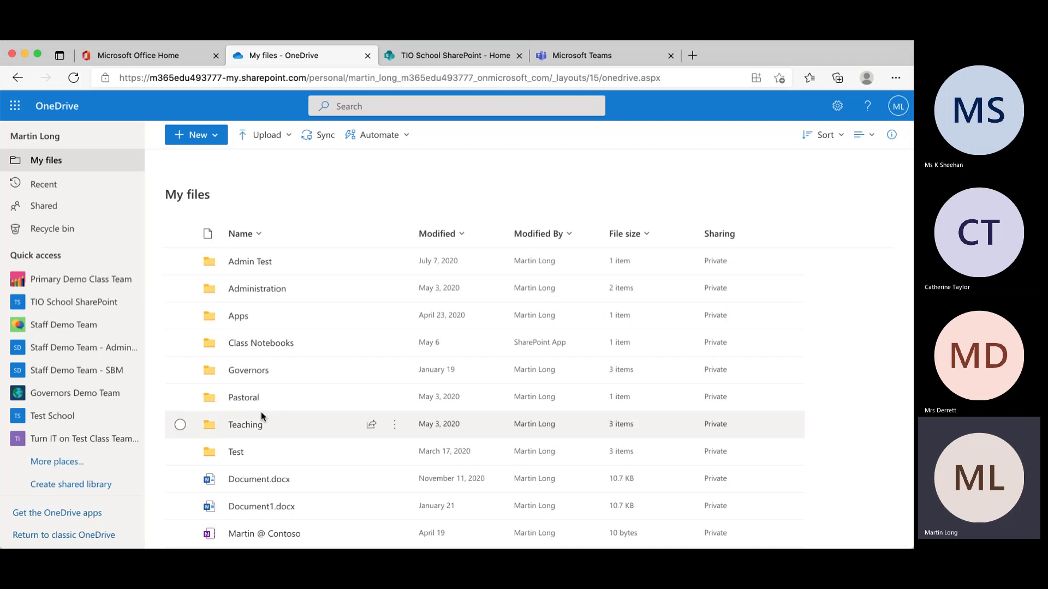
Create a folder named Templates inside the Administration folder.
{"action": "left_click", "coordinate": [257, 289]}
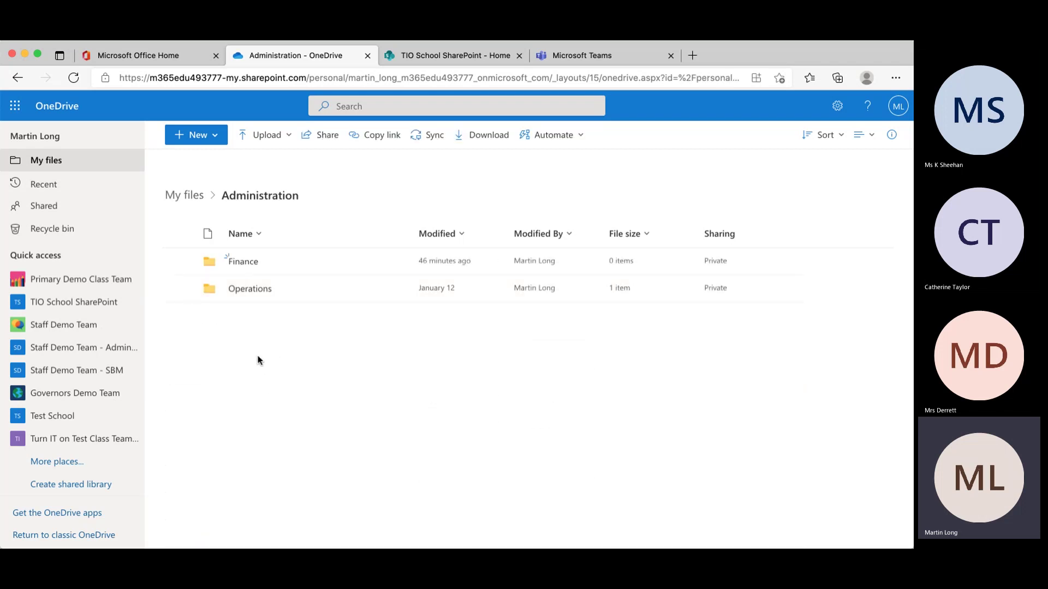
{"action": "left_click", "coordinate": [220, 137]}
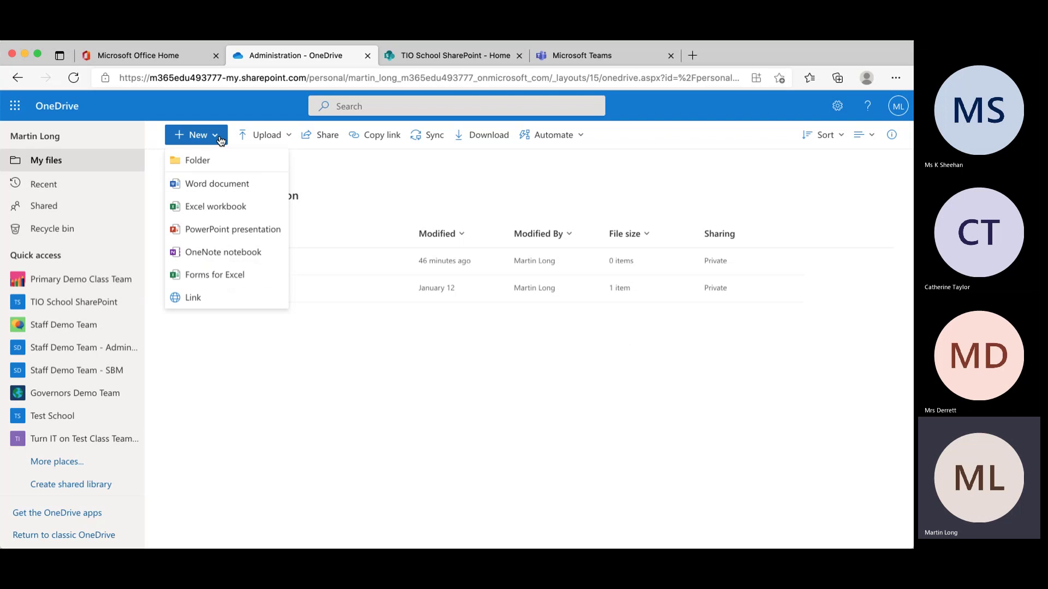
{"action": "left_click", "coordinate": [207, 161]}
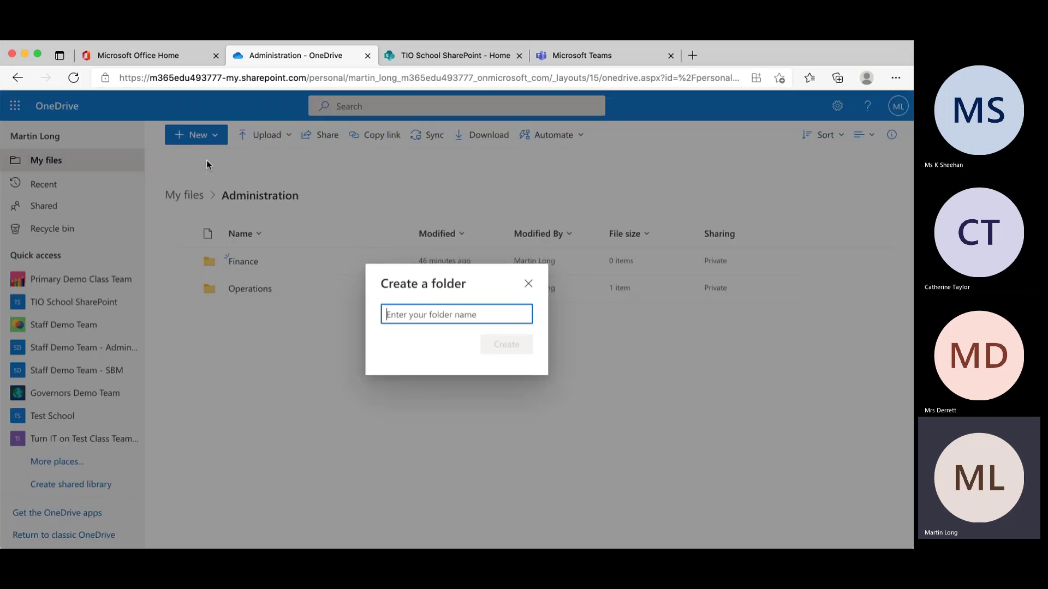
{"action": "type", "text": "Templates"}
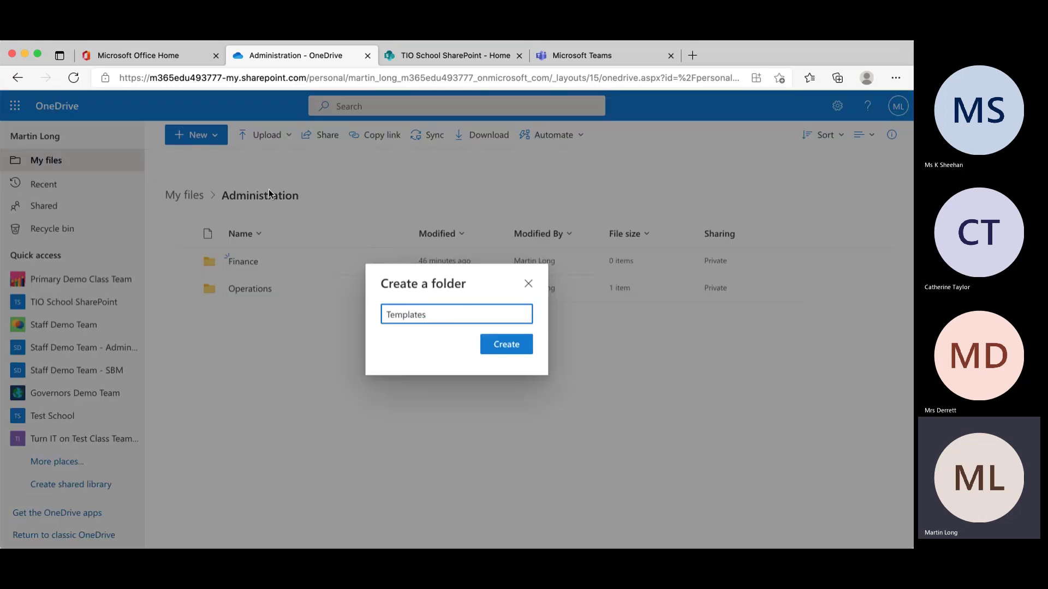
{"action": "left_click", "coordinate": [502, 346]}
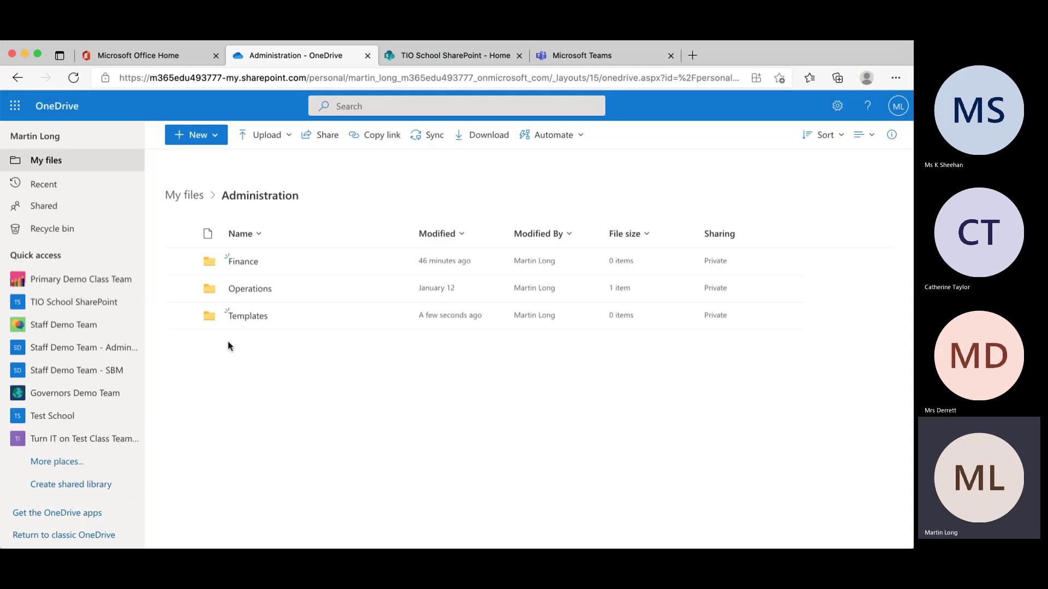
Open the Templates folder, look over the item types that can be created there, and return to the Administration folder.
{"action": "left_click", "coordinate": [248, 317]}
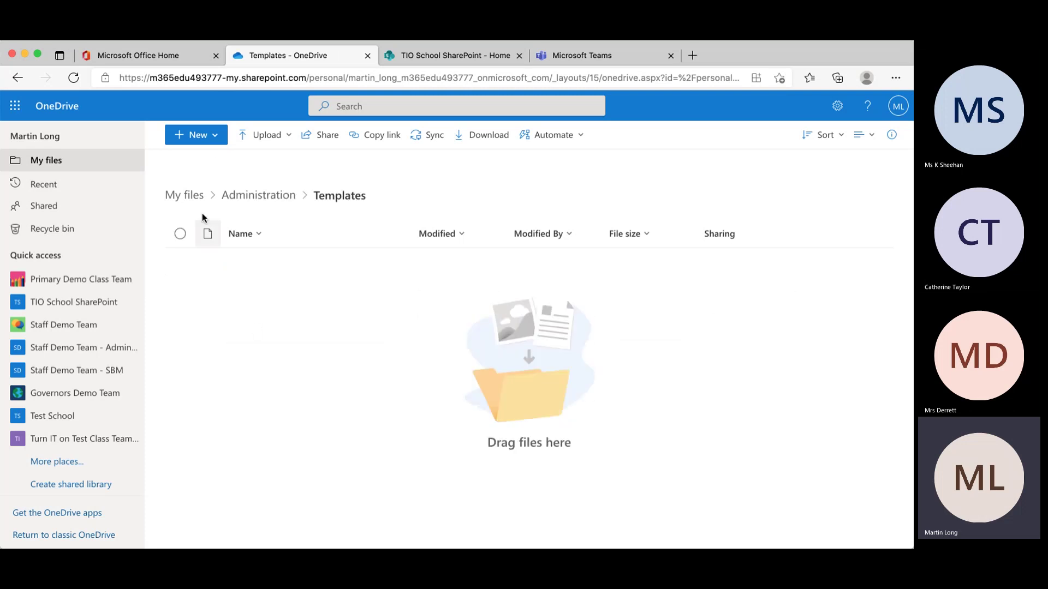
{"action": "left_click", "coordinate": [220, 137]}
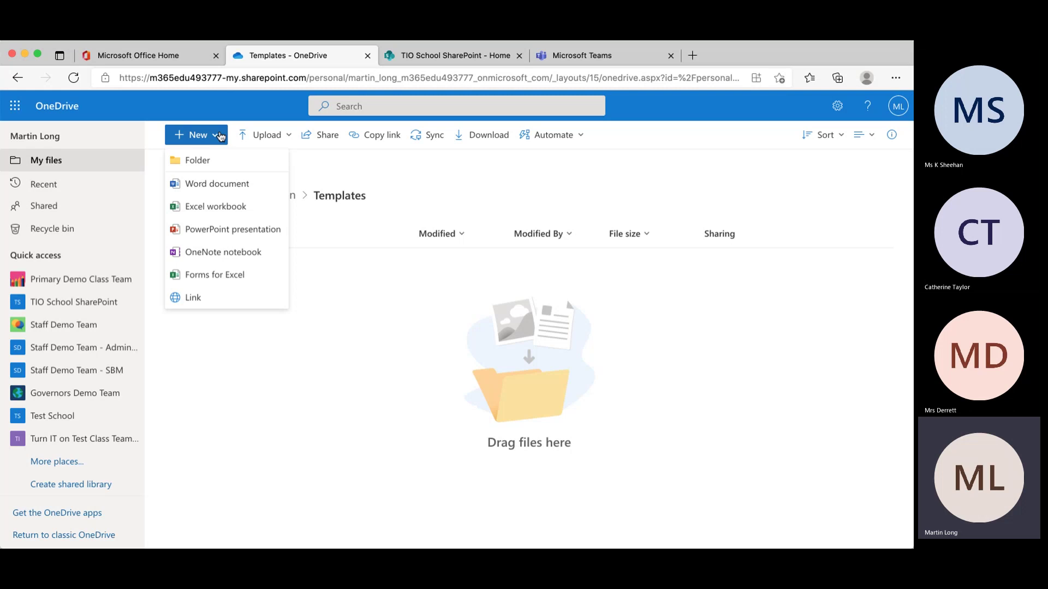
{"action": "left_click", "coordinate": [356, 159]}
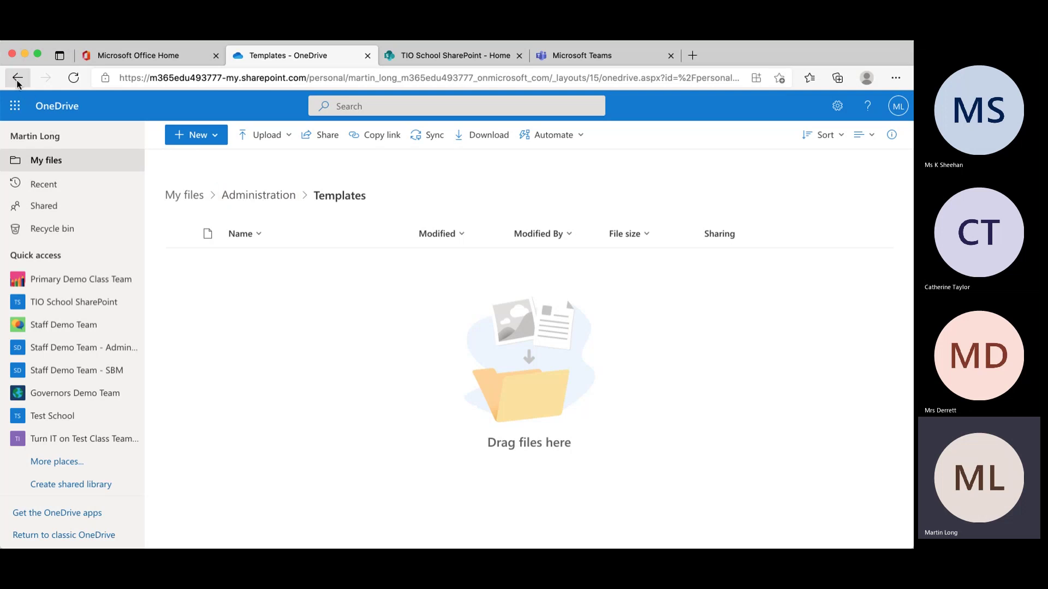
{"action": "left_click", "coordinate": [258, 200]}
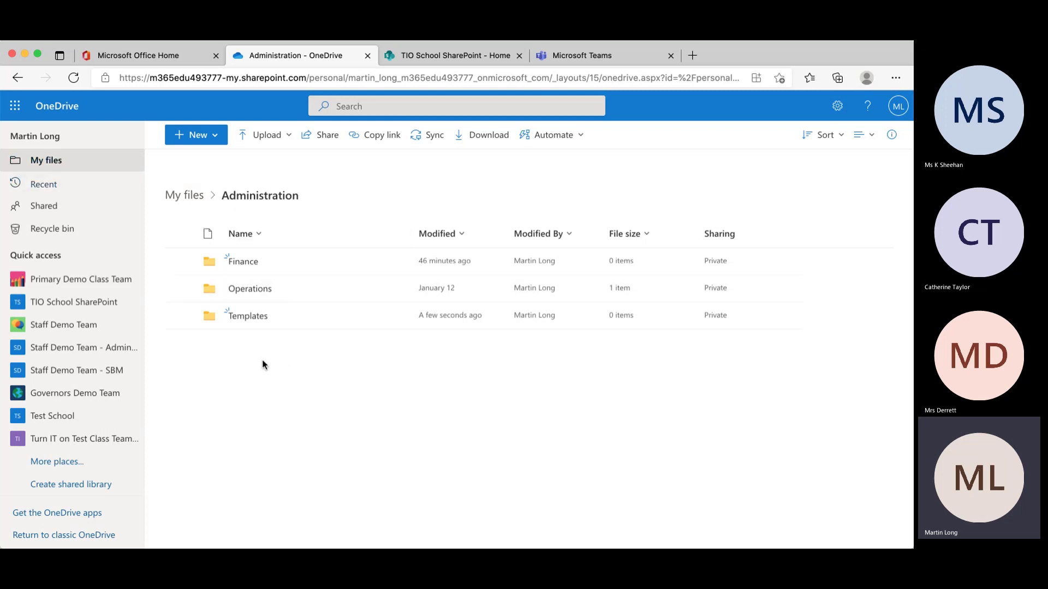
Create a Word document in the Administration folder and check its Editing, Reviewing and Viewing modes.
{"action": "left_click", "coordinate": [217, 136]}
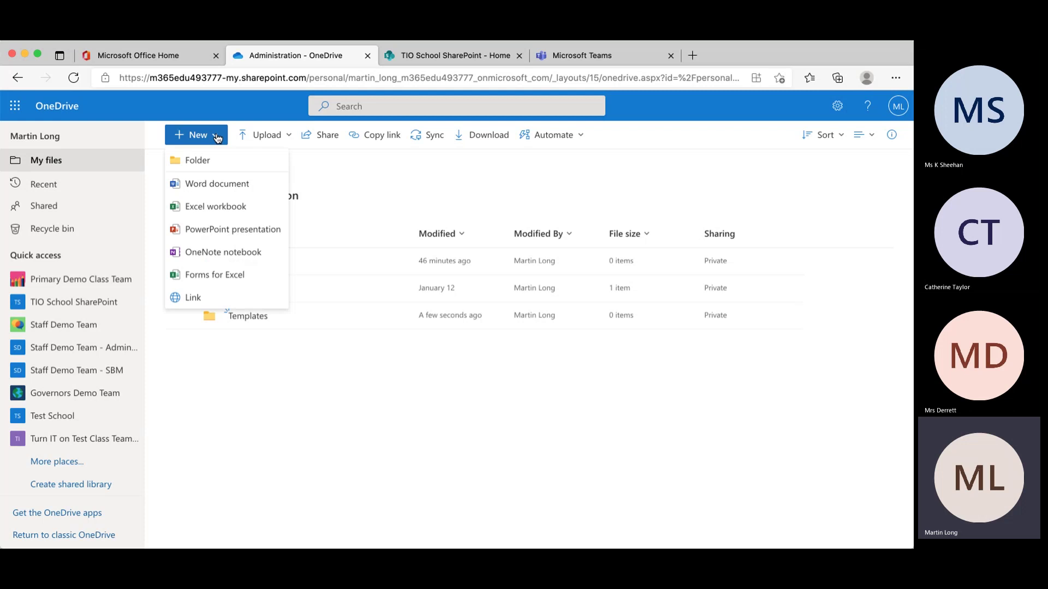
{"action": "left_click", "coordinate": [229, 186]}
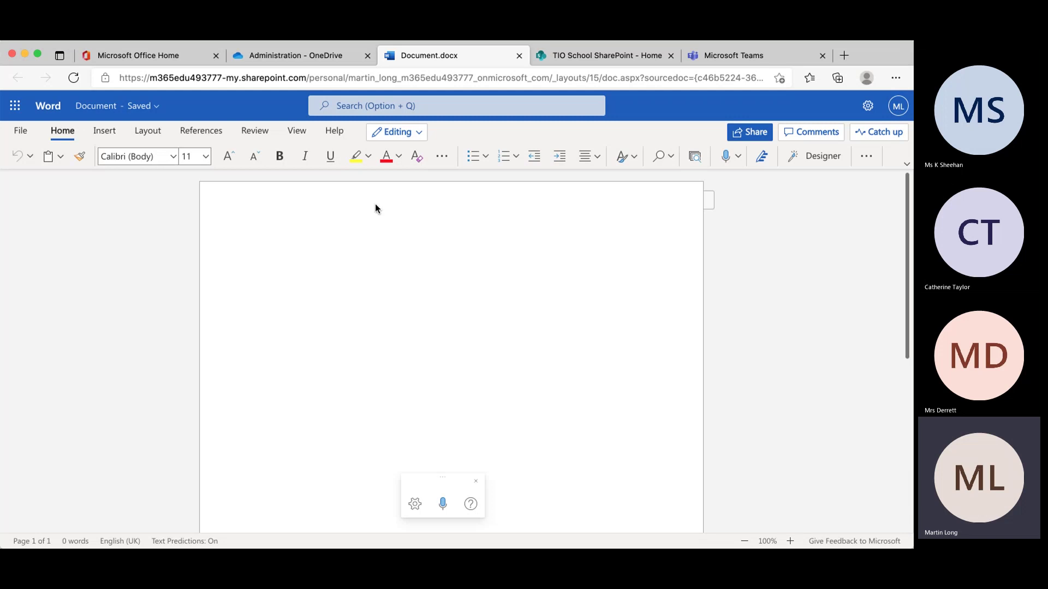
{"action": "left_click", "coordinate": [421, 133]}
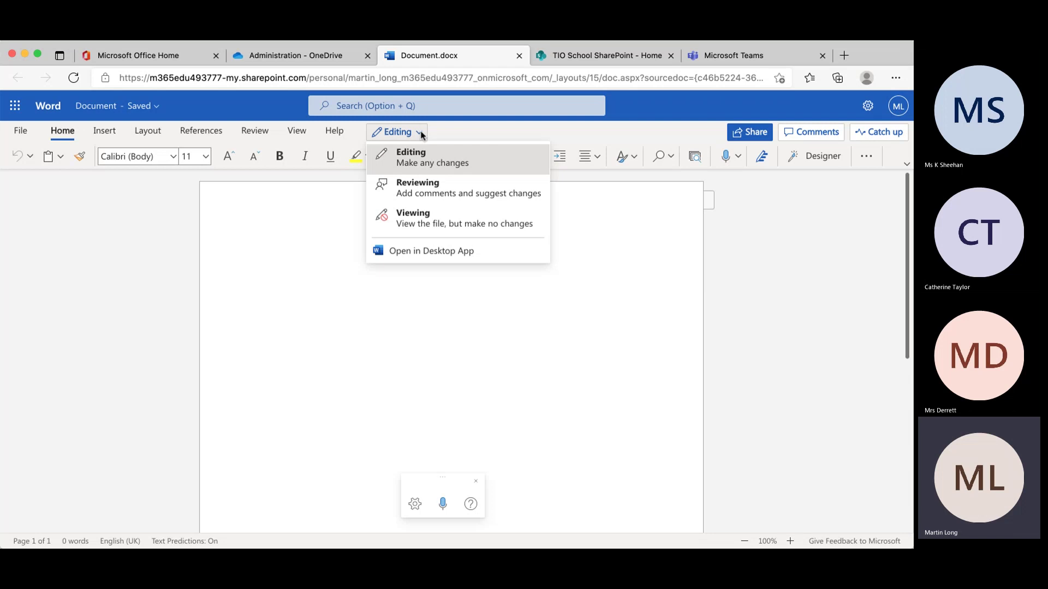
{"action": "left_click", "coordinate": [420, 133]}
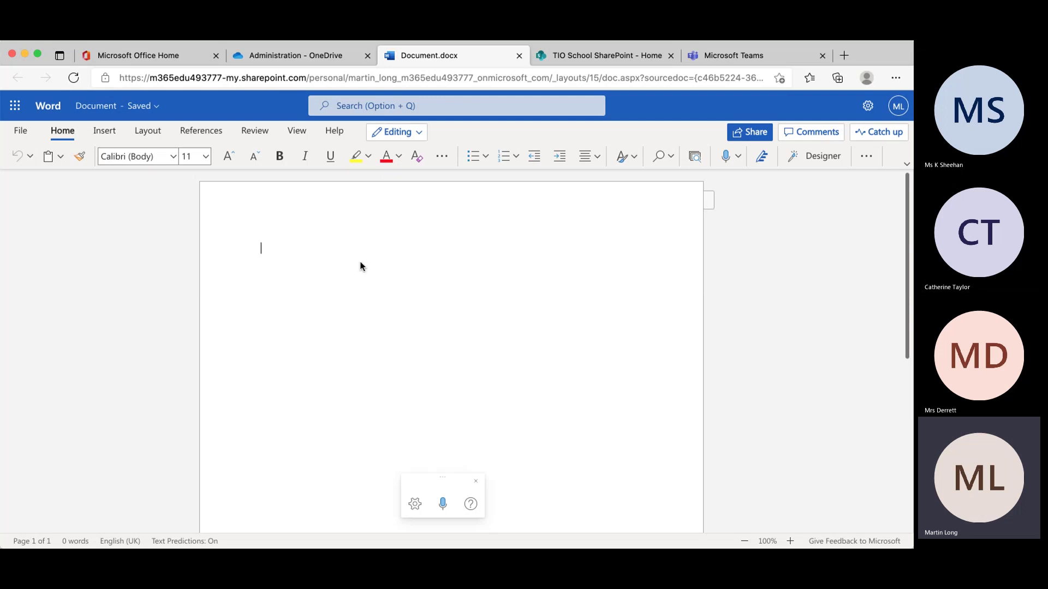
Enter the lines "Headed Paper", "Address" and "Telephone:" in the blank document.
{"action": "type", "text": "Headed Paper"}
{"action": "key", "text": "Return"}
{"action": "type", "text": "Adre"}
{"action": "key", "text": "BackSpace"}
{"action": "key", "text": "BackSpace"}
{"action": "type", "text": "dress"}
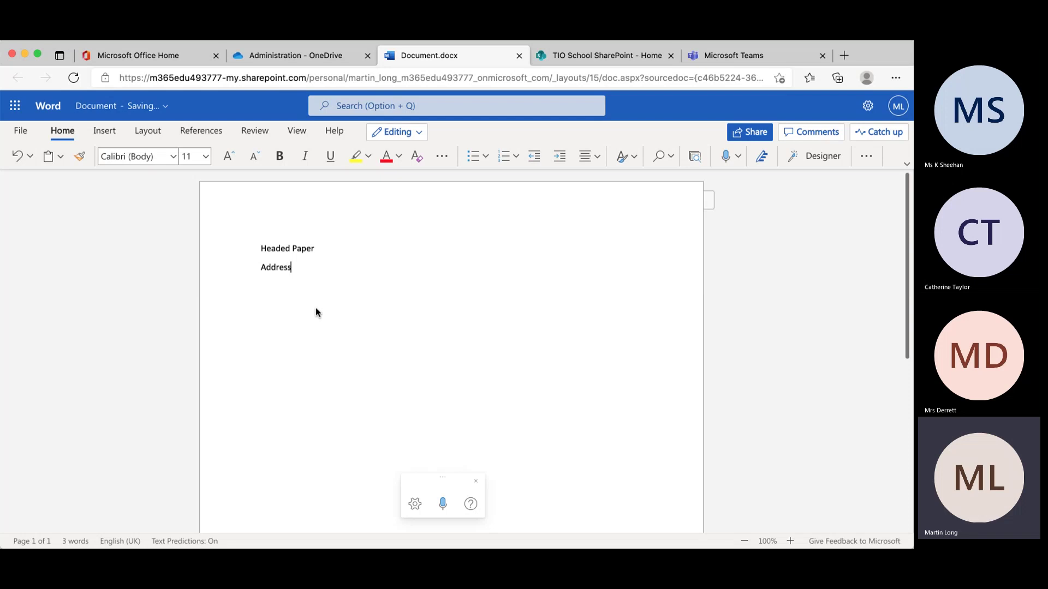
{"action": "key", "text": "Return"}
{"action": "type", "text": "Telephone:"}
Centre the "Headed Paper" line and make it bold.
{"action": "left_click", "coordinate": [347, 249]}
{"action": "left_click", "coordinate": [599, 157]}
{"action": "left_click", "coordinate": [614, 209]}
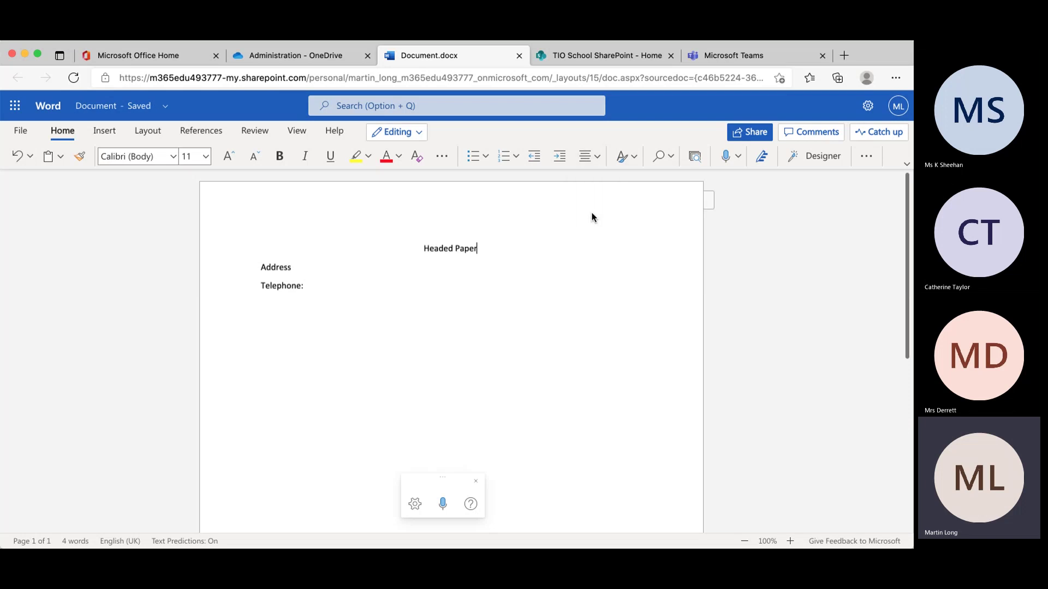
{"action": "left_click_drag", "start_coordinate": [422, 248], "coordinate": [501, 245]}
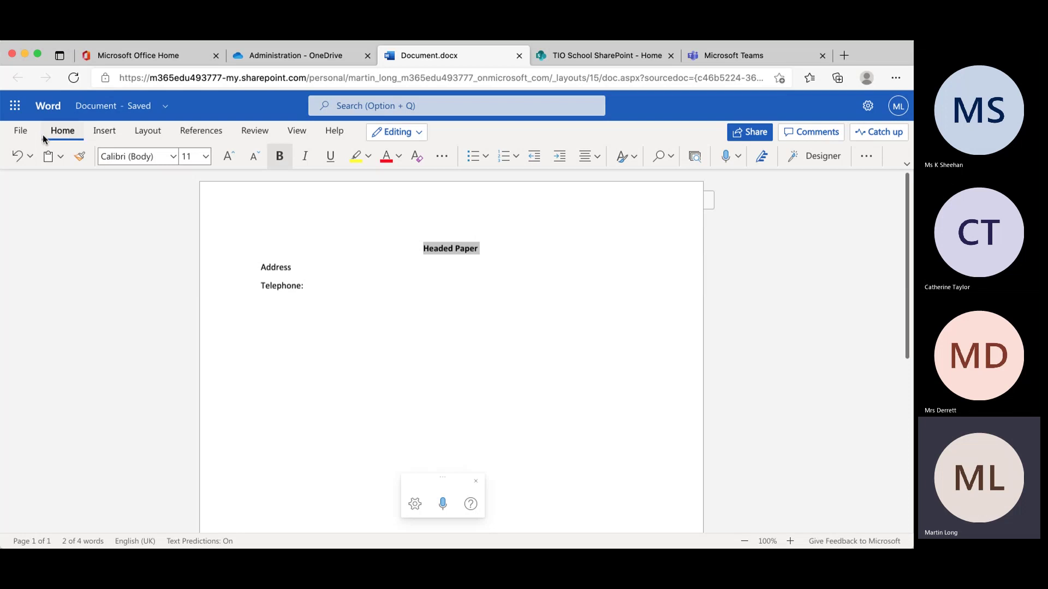
Look through the document's Insert, Layout, References, Review and View tools and return to the Home tools.
{"action": "left_click", "coordinate": [104, 131]}
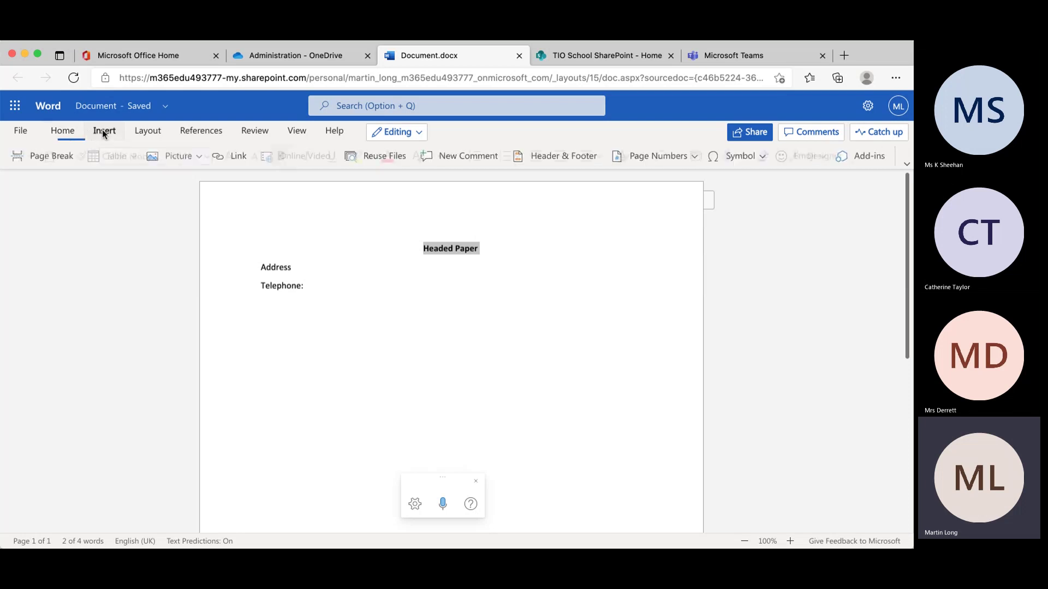
{"action": "left_click", "coordinate": [149, 132]}
{"action": "left_click", "coordinate": [204, 134]}
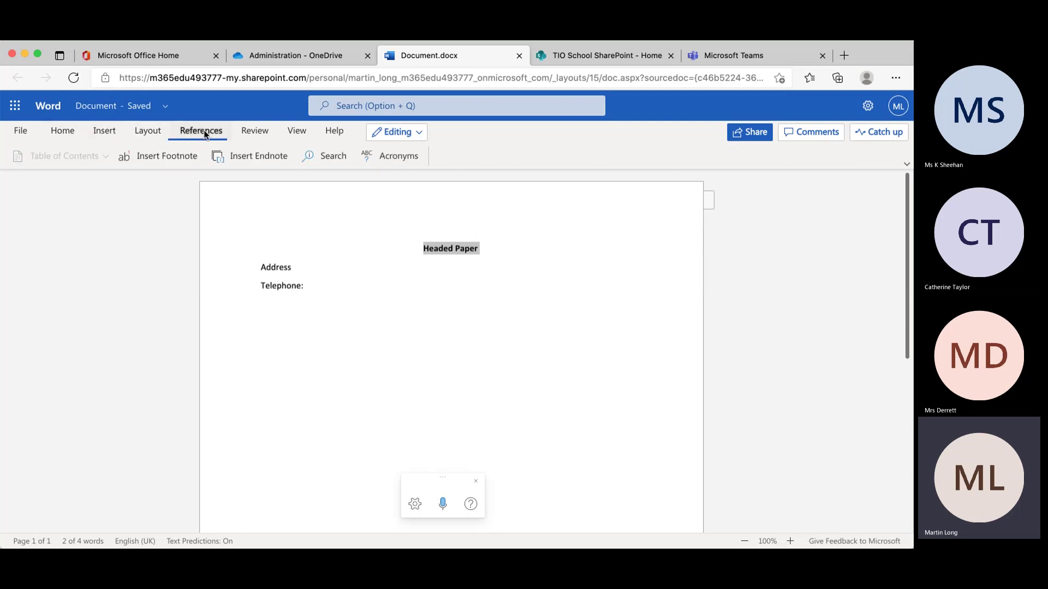
{"action": "left_click", "coordinate": [260, 136]}
{"action": "left_click", "coordinate": [299, 133]}
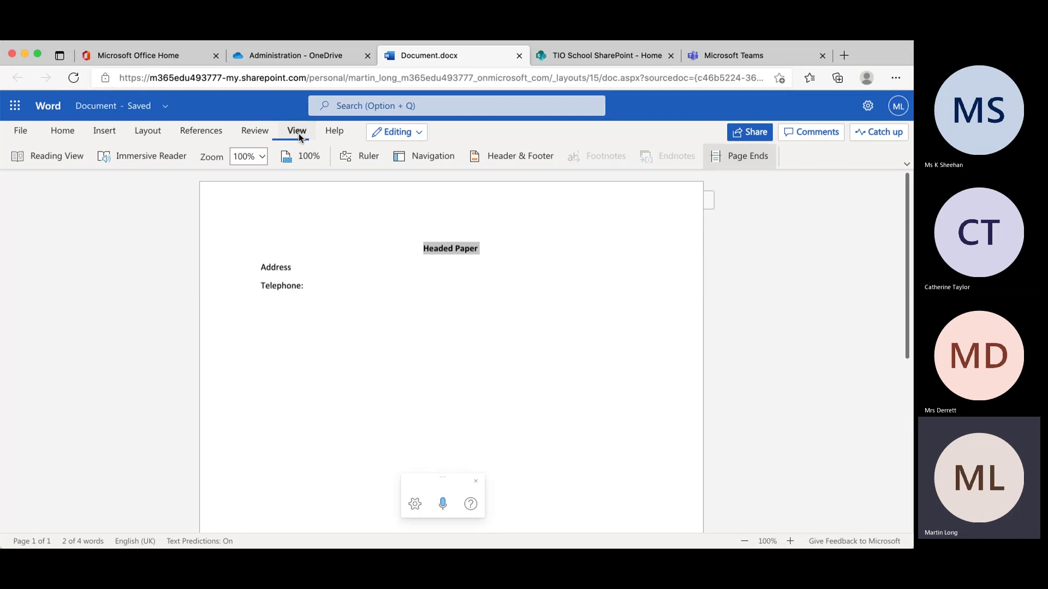
{"action": "left_click", "coordinate": [62, 131]}
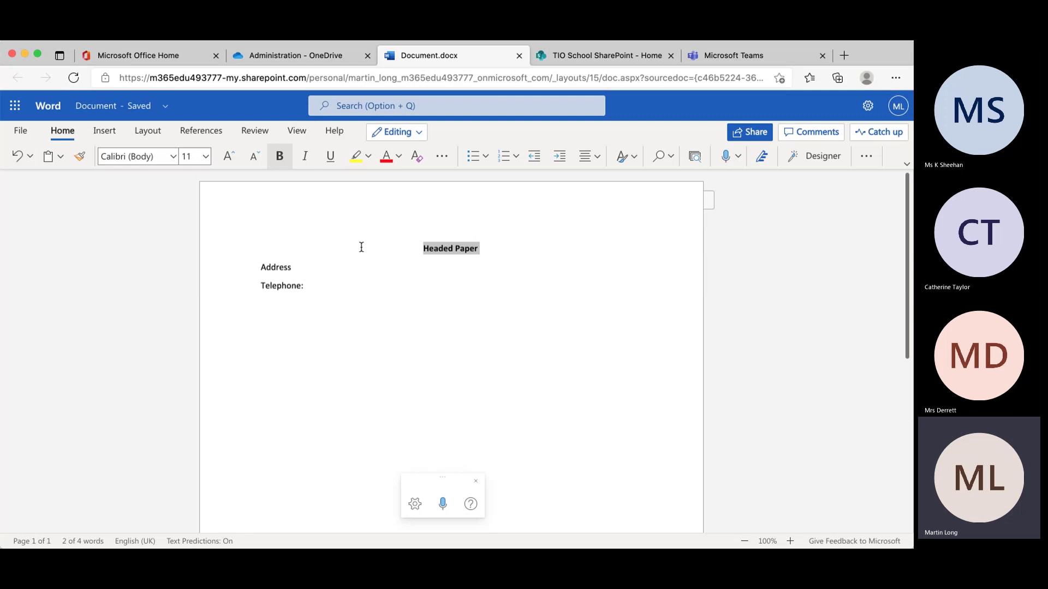
{"action": "left_click", "coordinate": [458, 334]}
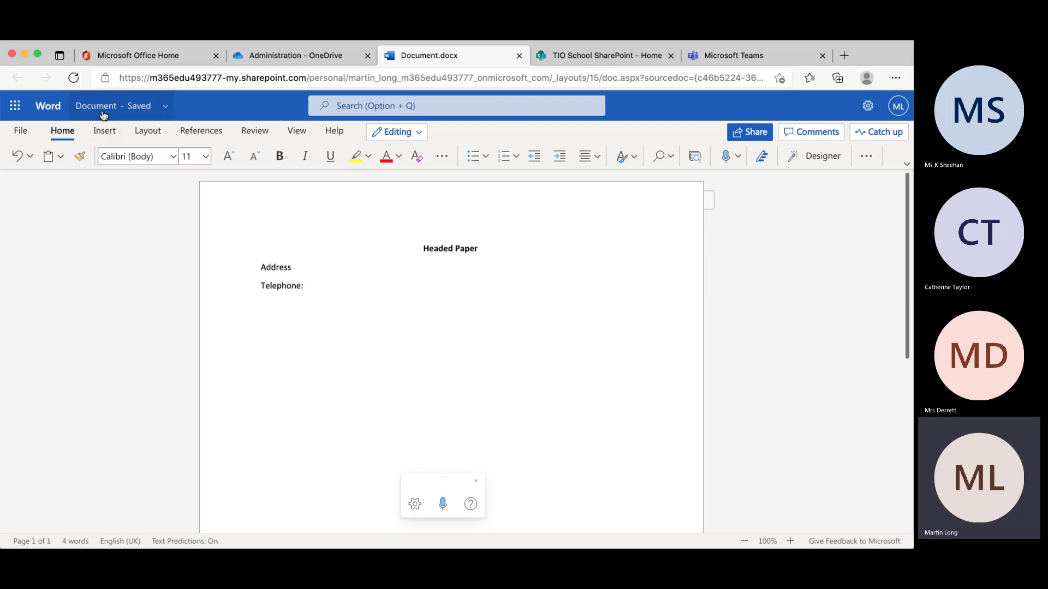
Switch to OneDrive, examine the file actions offered for Document.docx, and return to the open Word document.
{"action": "left_click", "coordinate": [313, 55]}
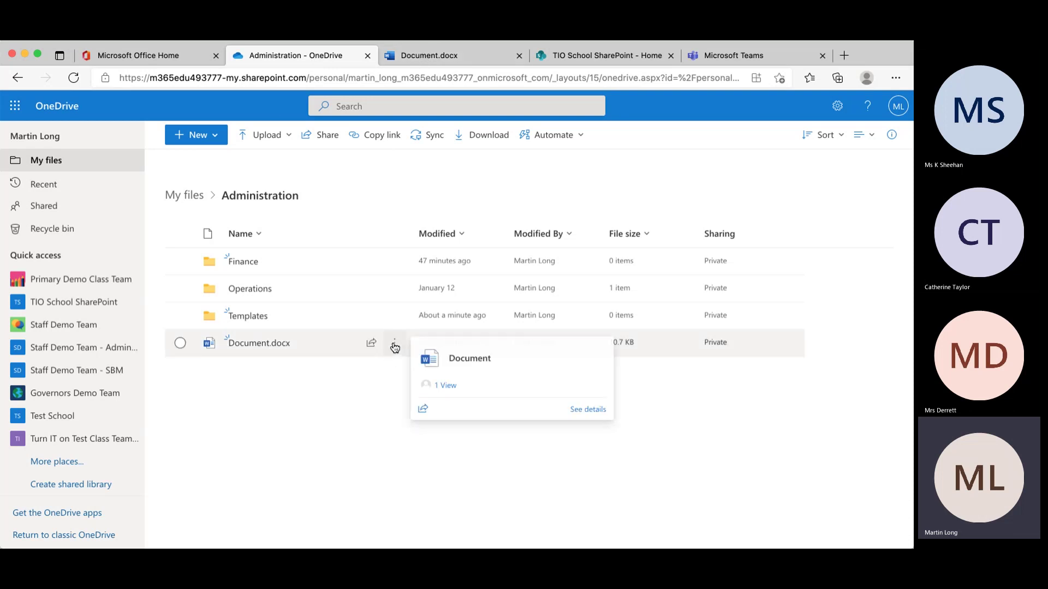
{"action": "left_click", "coordinate": [395, 347]}
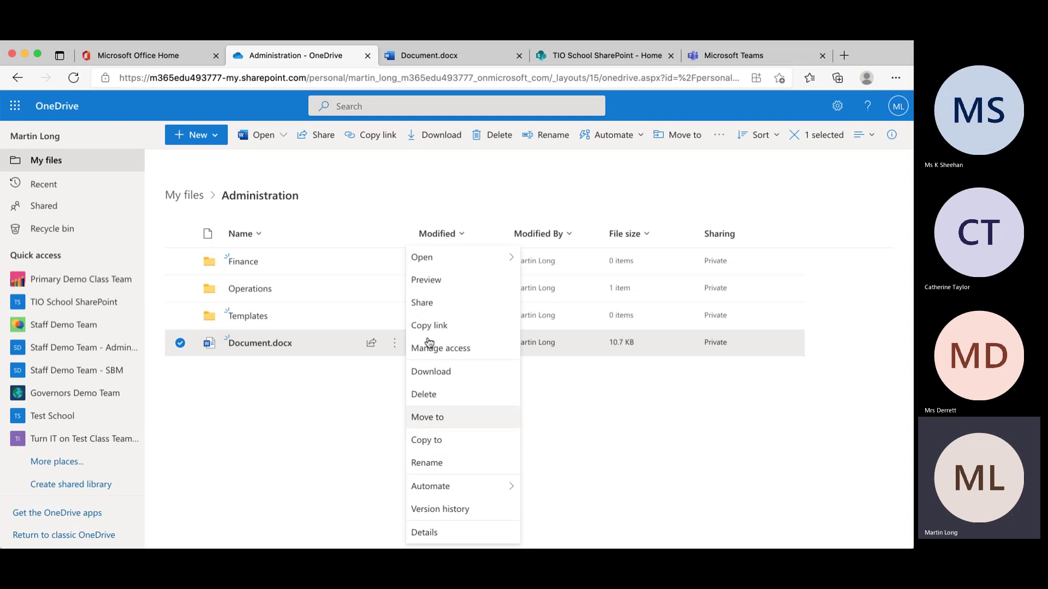
{"action": "left_click", "coordinate": [429, 55]}
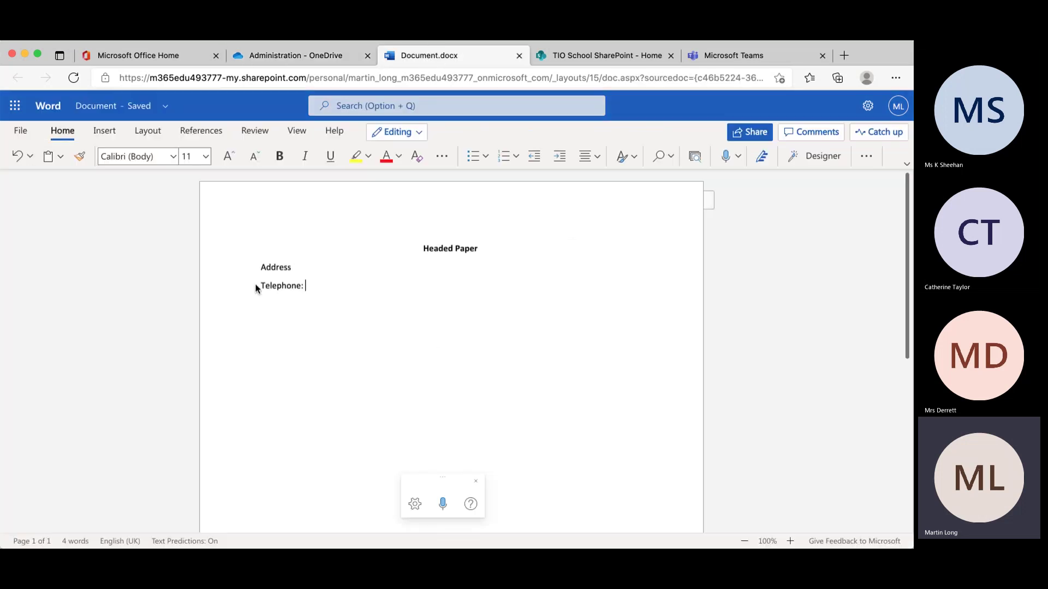
Rename the open Word document as Headed Paper.
{"action": "left_click", "coordinate": [100, 108]}
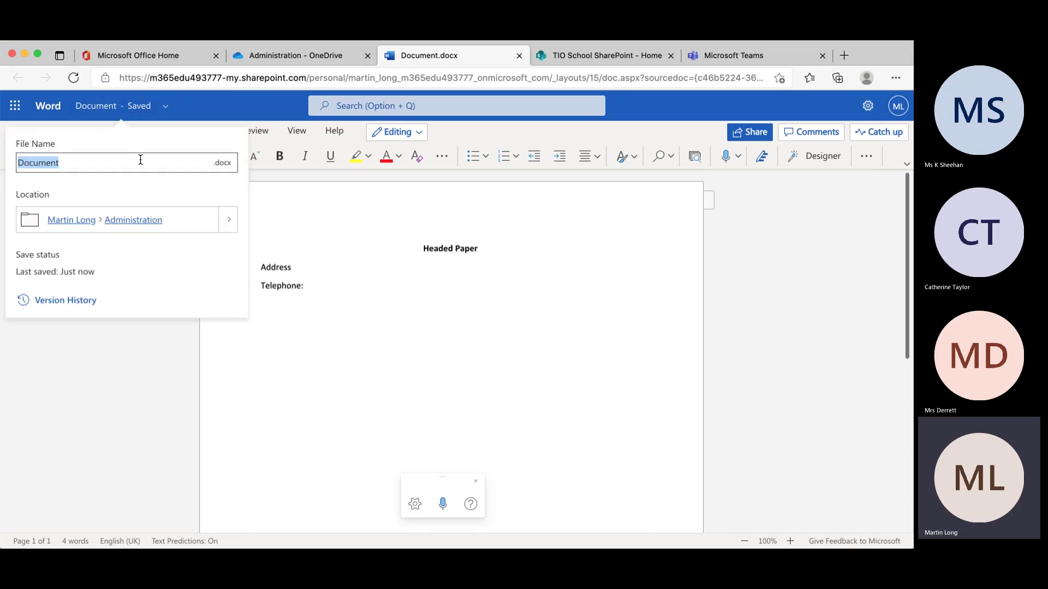
{"action": "key", "text": "BackSpace"}
{"action": "type", "text": "Headed Paper"}
{"action": "left_click", "coordinate": [355, 351]}
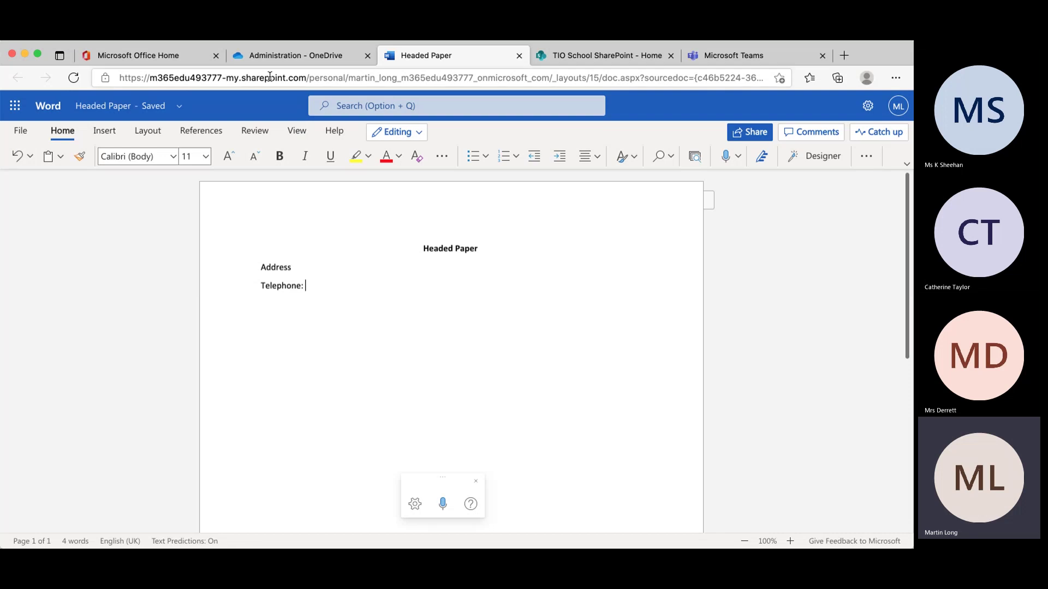
Switch to OneDrive and reload the Administration folder to update its file list.
{"action": "left_click", "coordinate": [276, 53]}
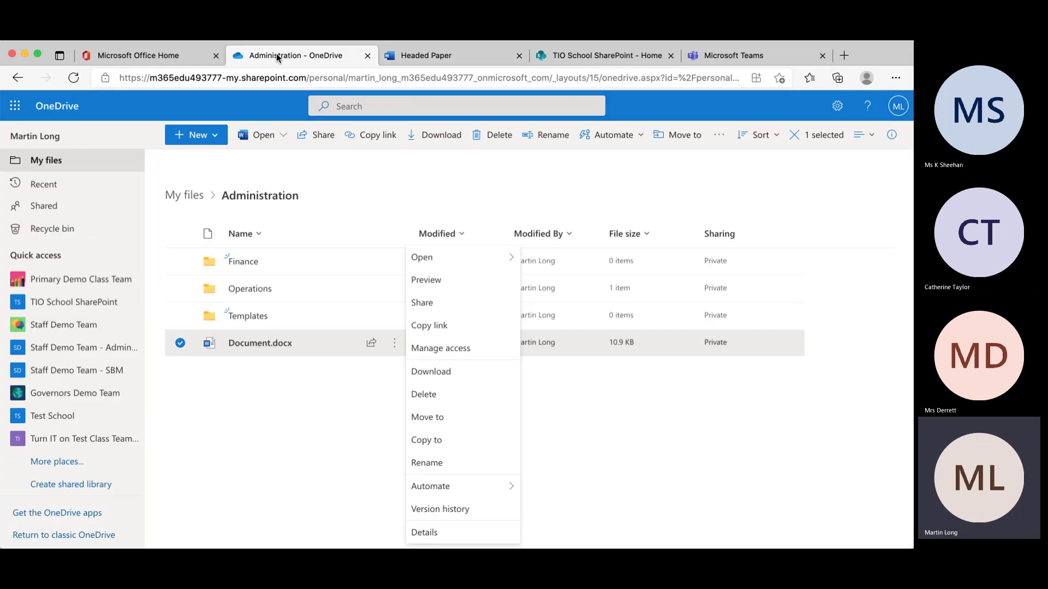
{"action": "left_click", "coordinate": [288, 415]}
{"action": "left_click", "coordinate": [69, 78]}
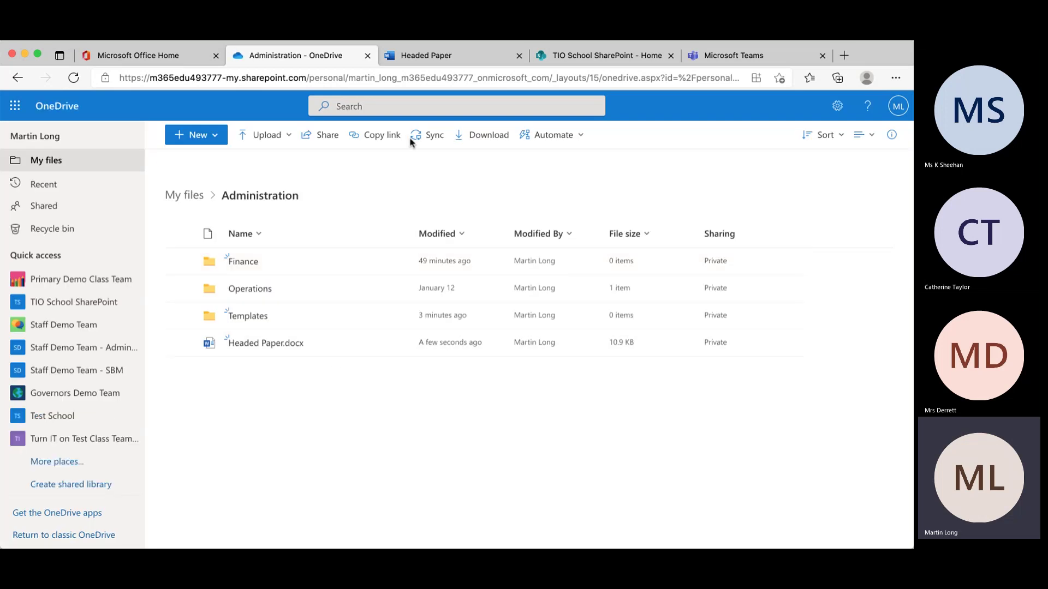
Return to the Headed Paper document in Word and examine its Save as options for copies and downloads.
{"action": "left_click", "coordinate": [455, 55]}
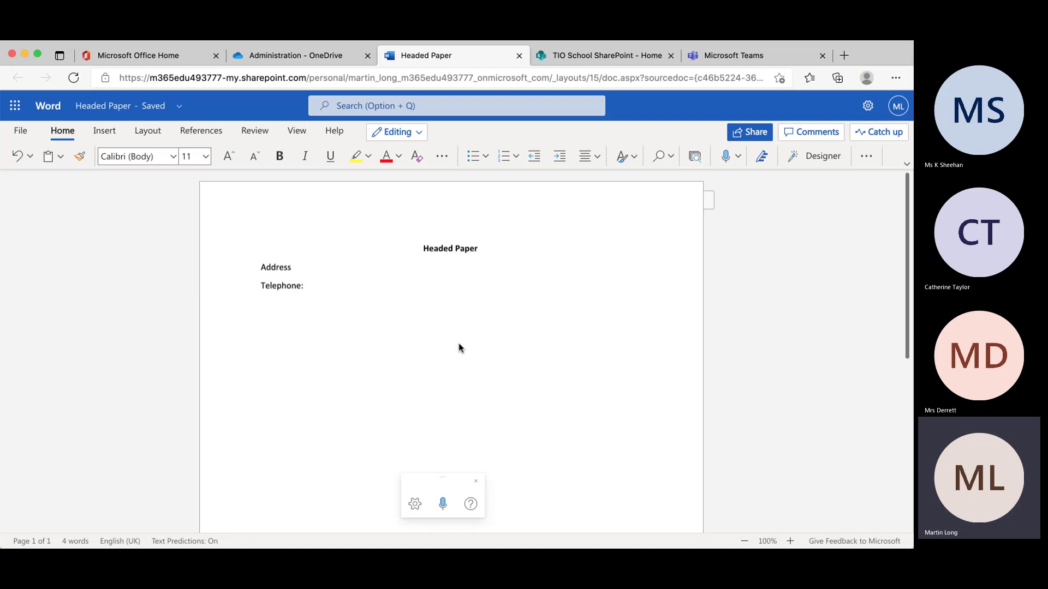
{"action": "left_click", "coordinate": [23, 133]}
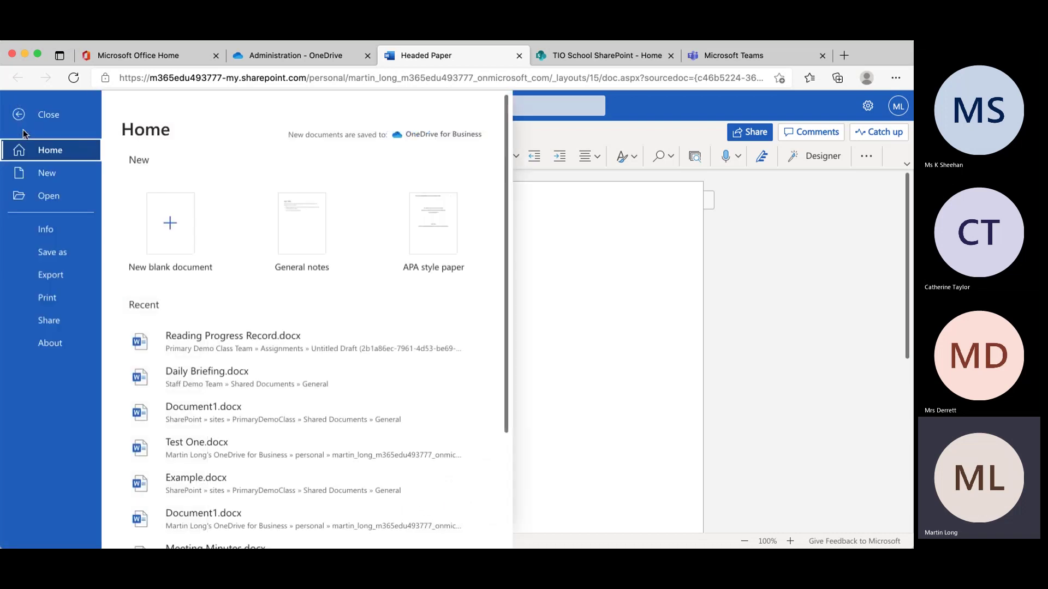
{"action": "left_click", "coordinate": [65, 251]}
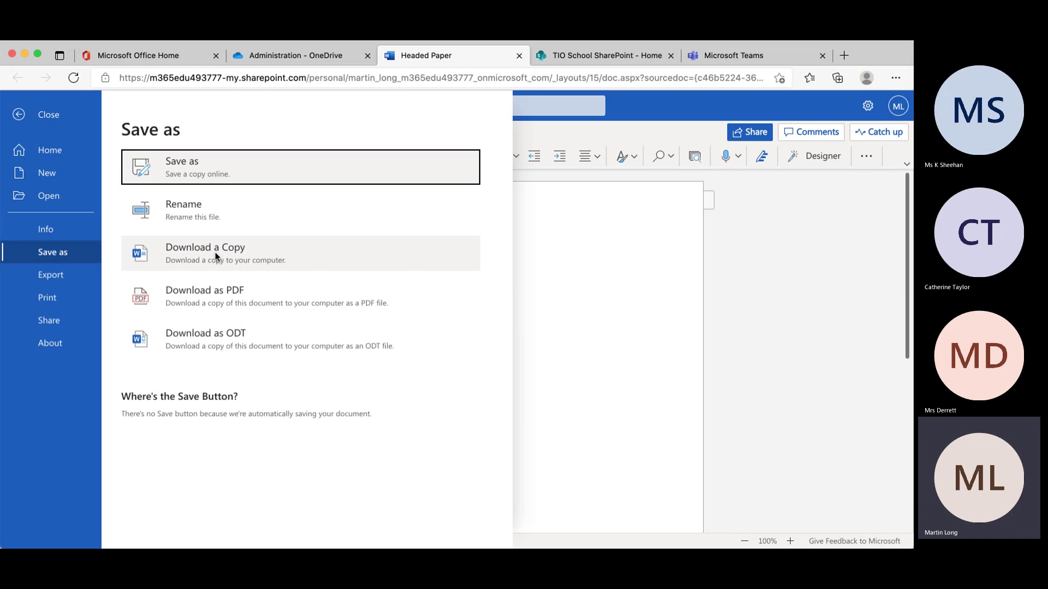
{"action": "left_click", "coordinate": [597, 320]}
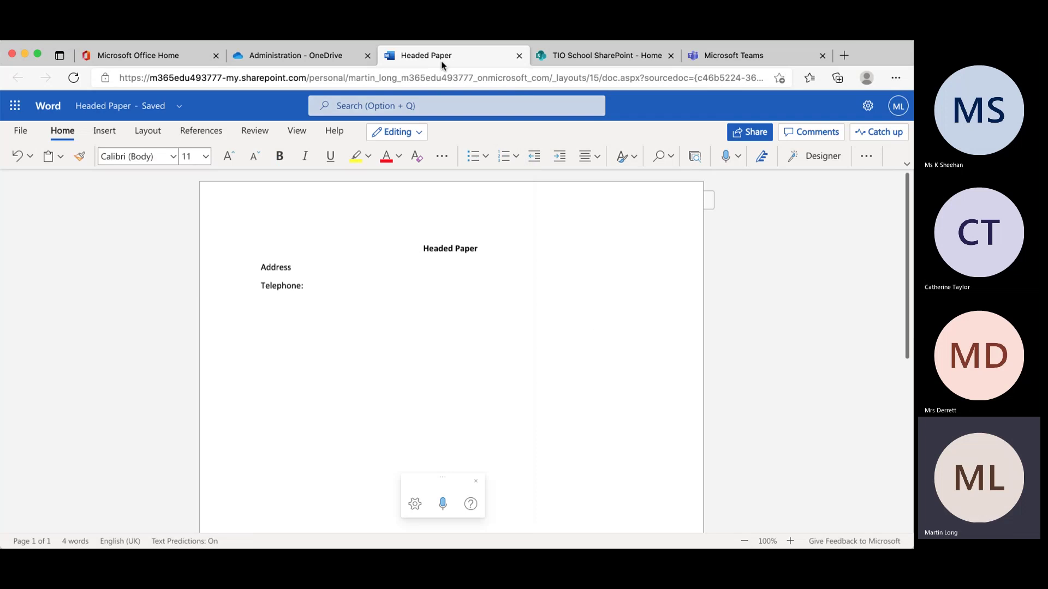
Close and reopen Headed Paper.docx from OneDrive, add an "Email" line below "Telephone:", and reopen it once more to check the saved text.
{"action": "left_click", "coordinate": [519, 55]}
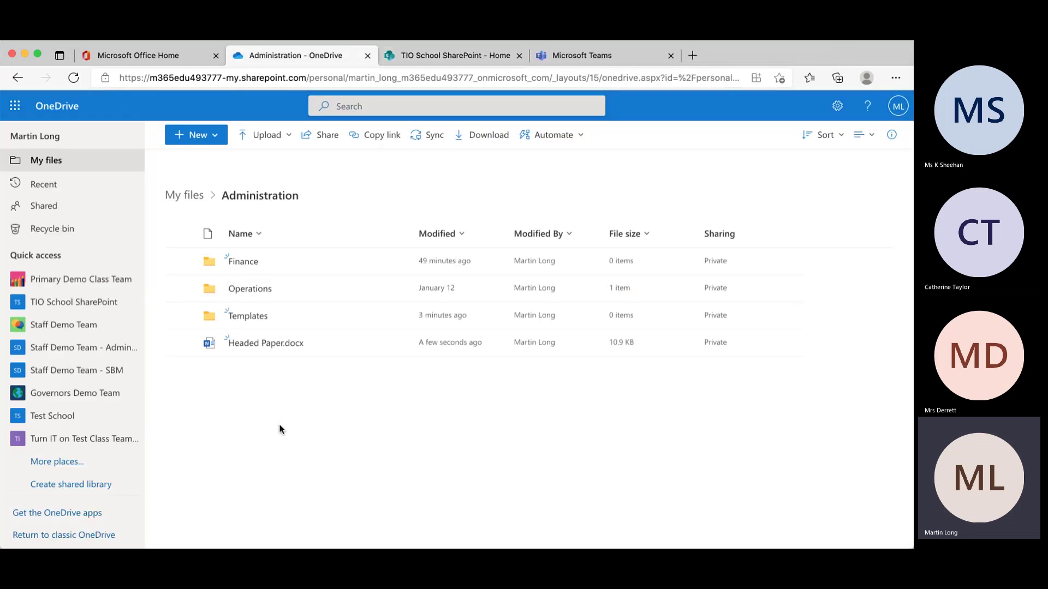
{"action": "left_click", "coordinate": [253, 342]}
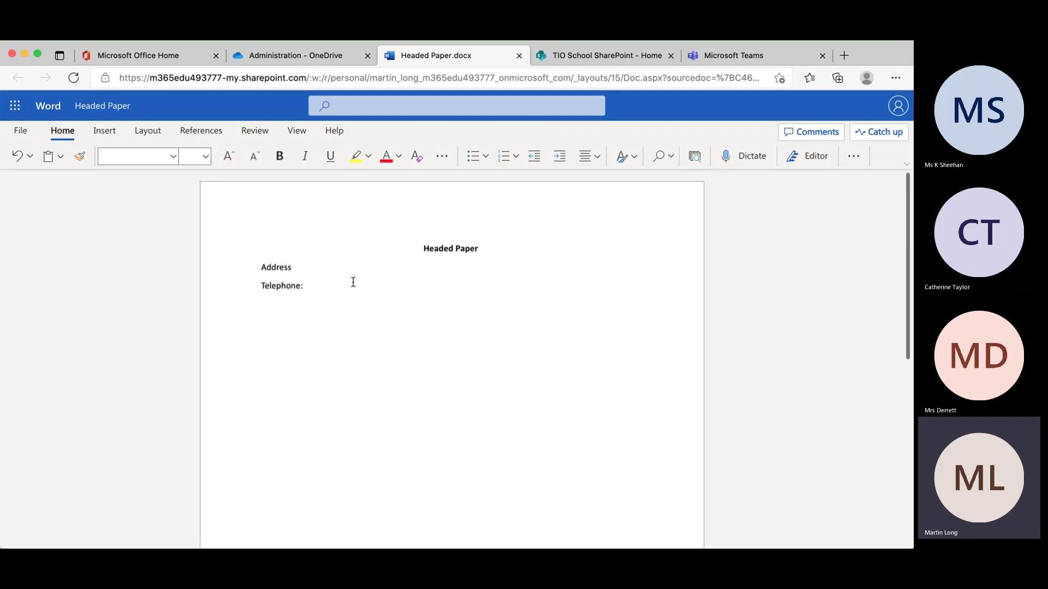
{"action": "left_click", "coordinate": [353, 282]}
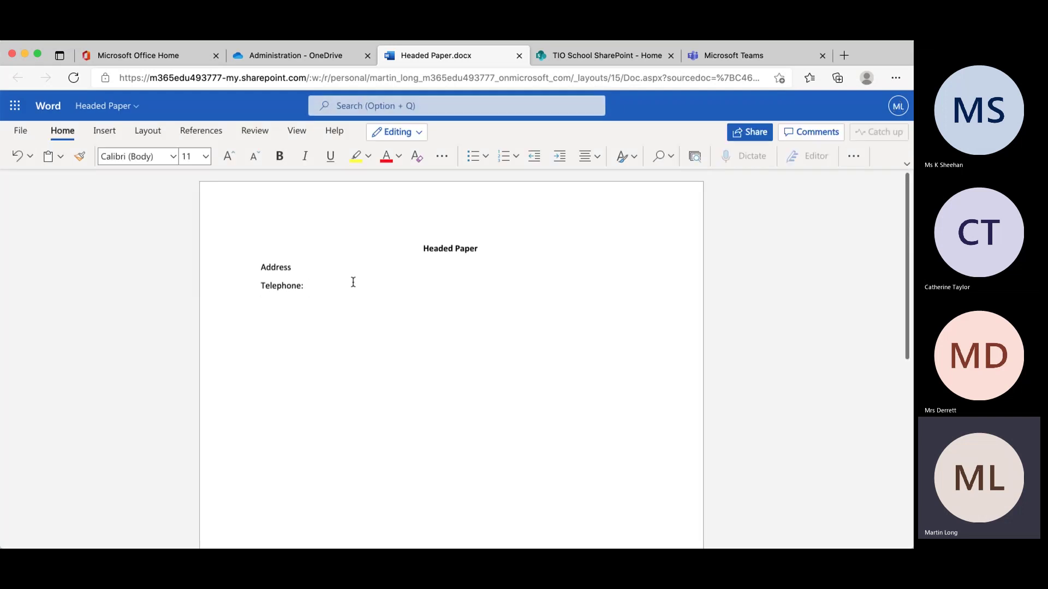
{"action": "type", "text": "Email"}
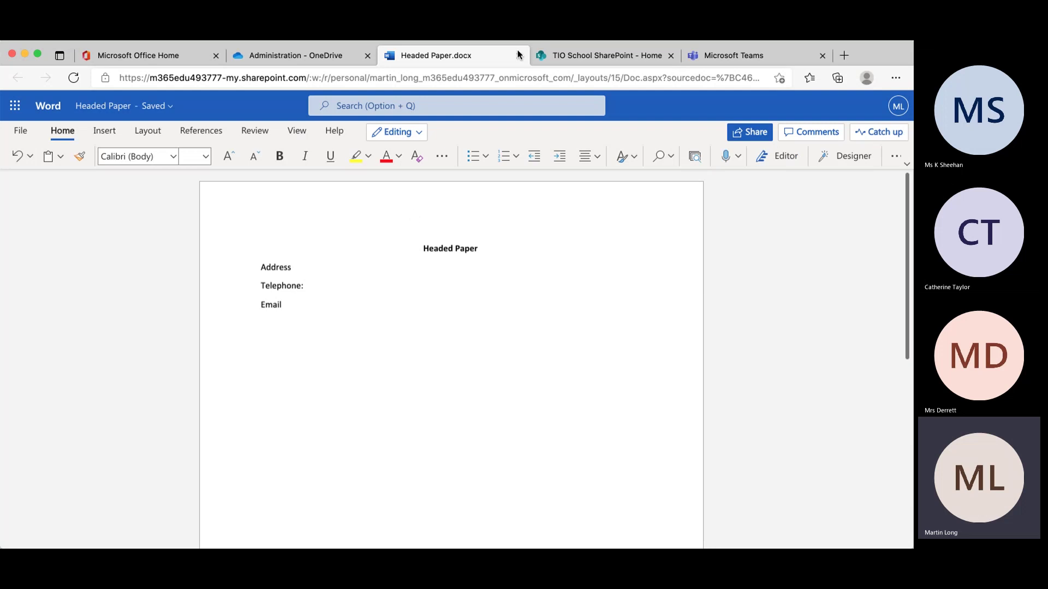
{"action": "left_click", "coordinate": [520, 55]}
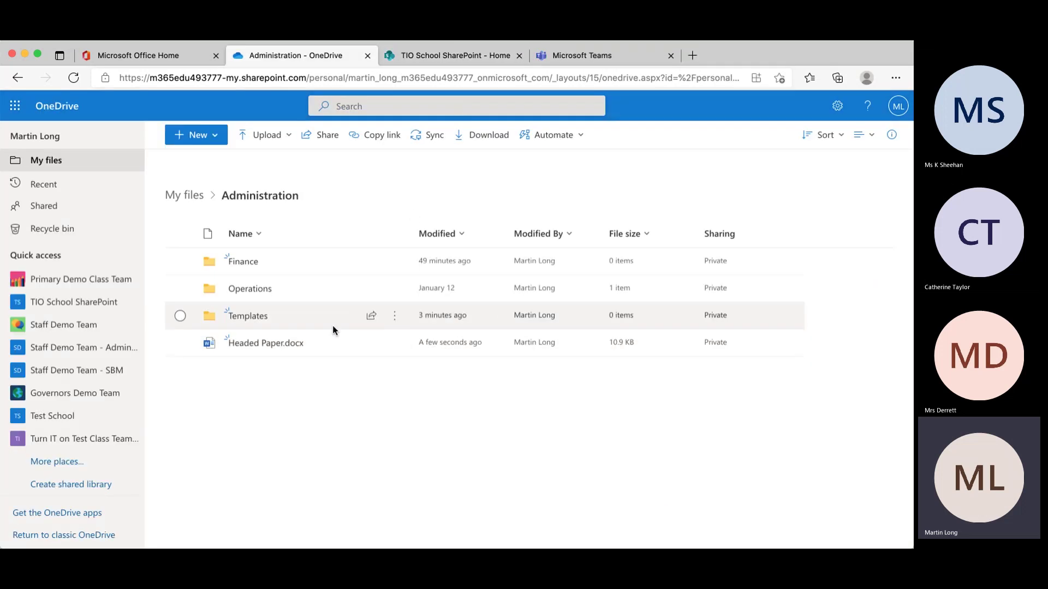
{"action": "left_click", "coordinate": [269, 344]}
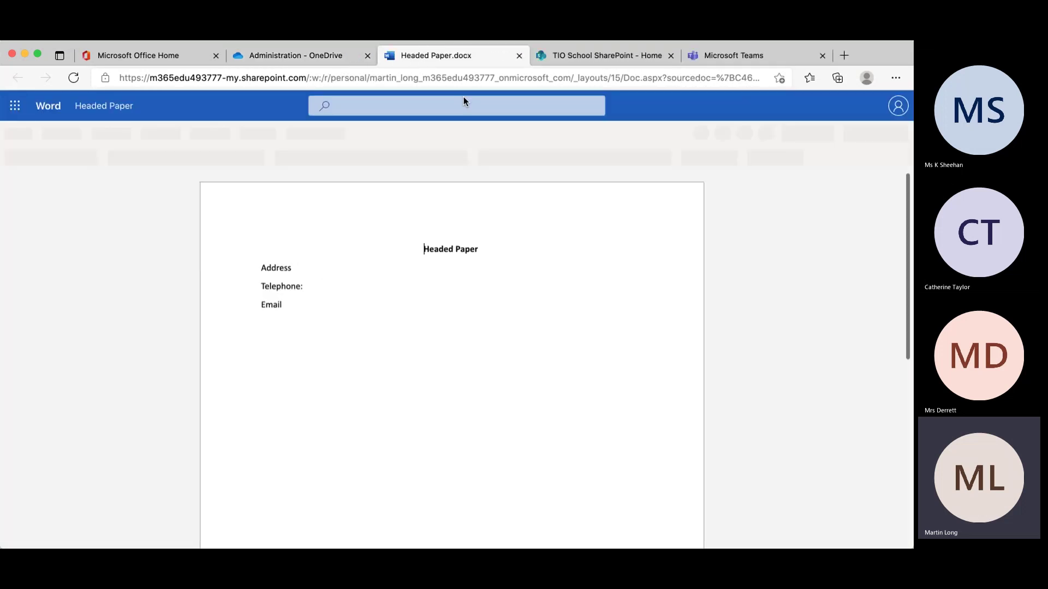
{"action": "left_click", "coordinate": [519, 55]}
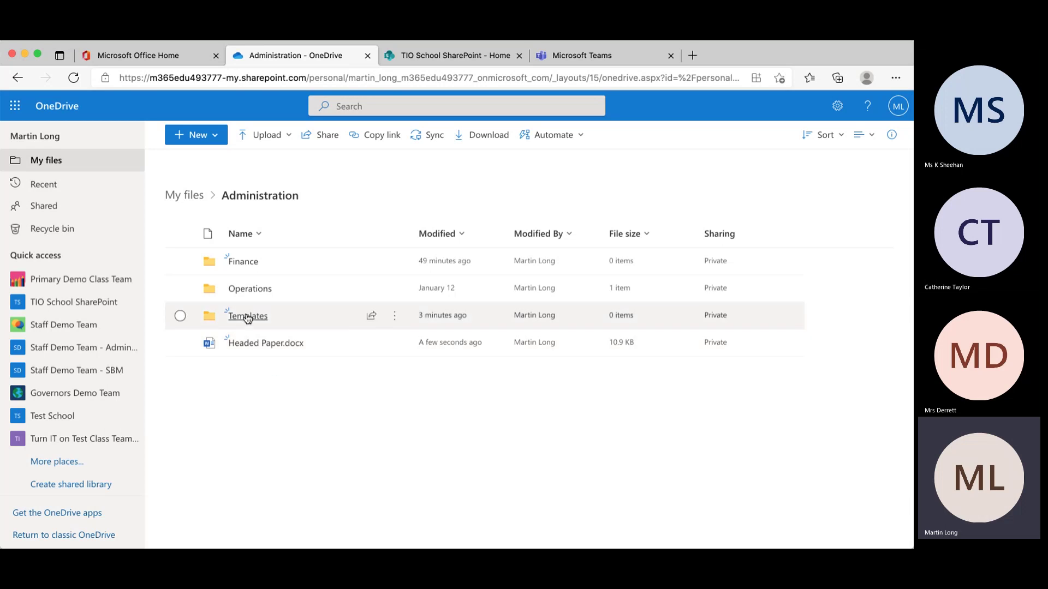
Move Headed Paper.docx from Administration into the Templates folder and open that folder.
{"action": "left_click", "coordinate": [180, 342]}
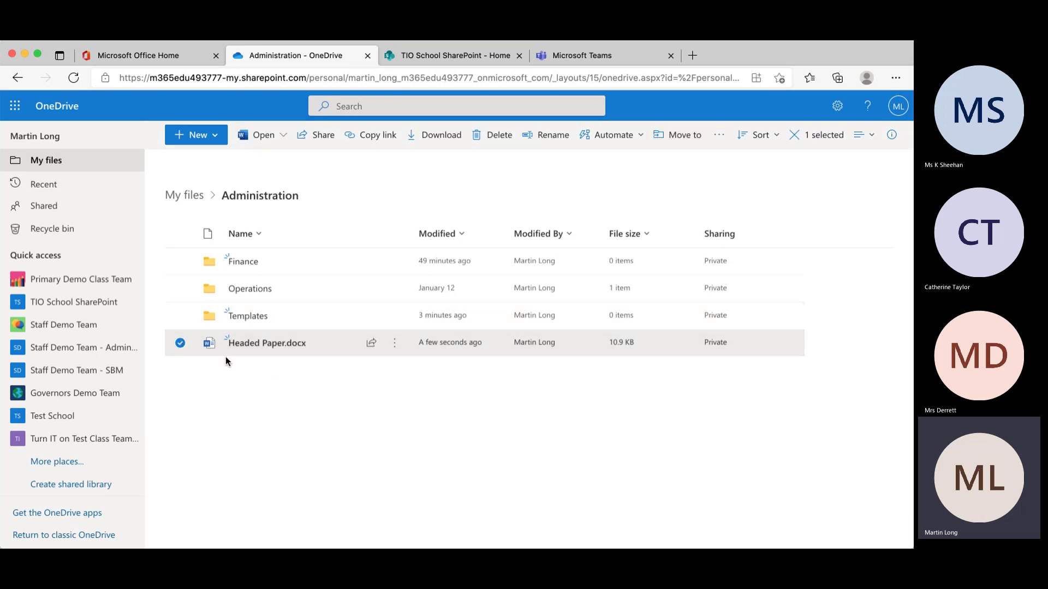
{"action": "mouse_move", "coordinate": [248, 348]}
{"action": "left_click_drag", "start_coordinate": [248, 348], "coordinate": [257, 322]}
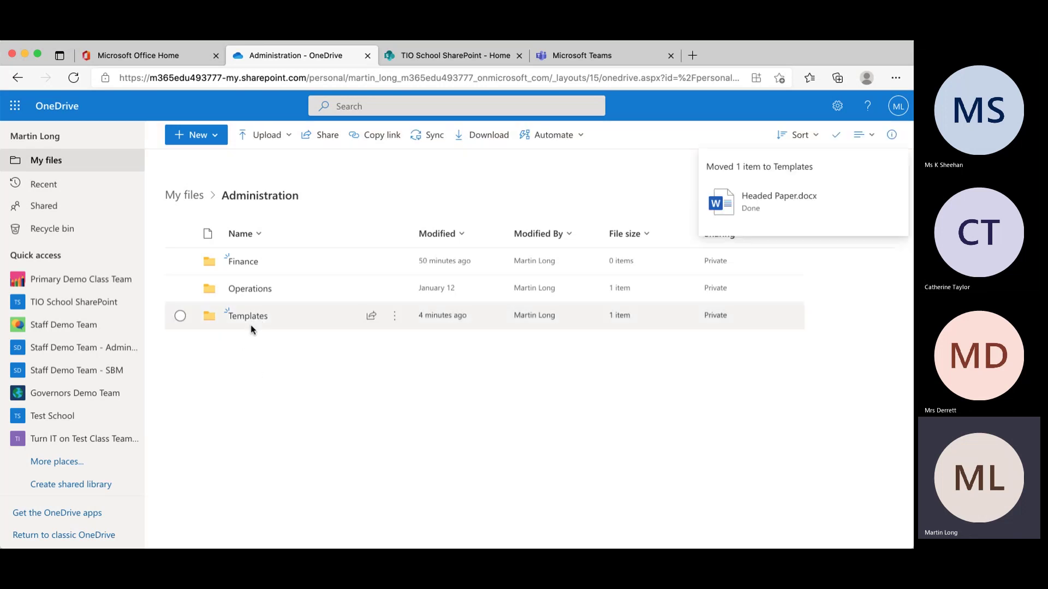
{"action": "left_click", "coordinate": [255, 321]}
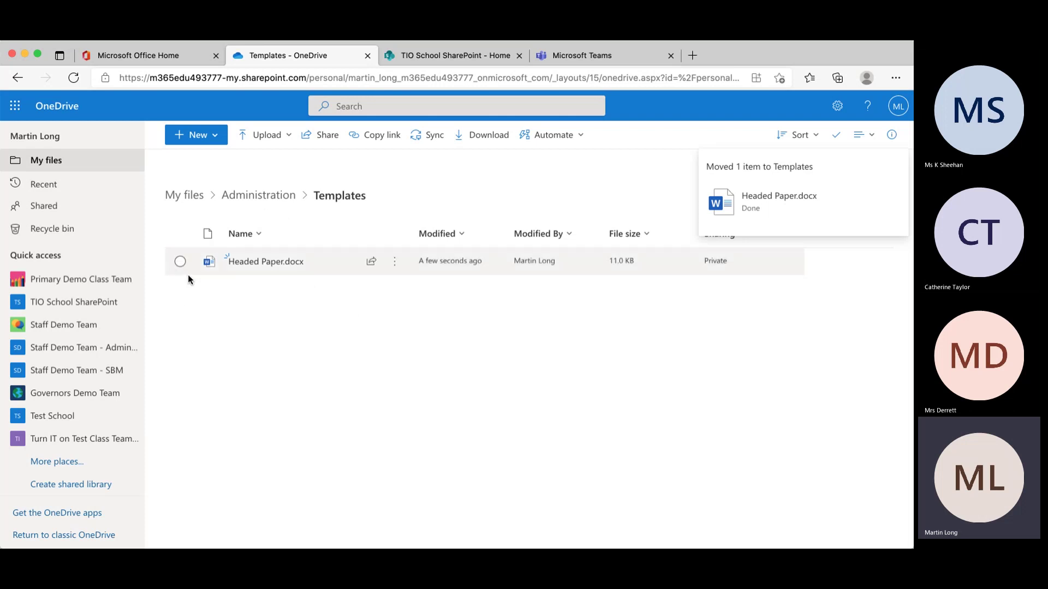
Examine the file management commands available for Headed Paper.docx, including the copy, move and version history options.
{"action": "left_click", "coordinate": [180, 263]}
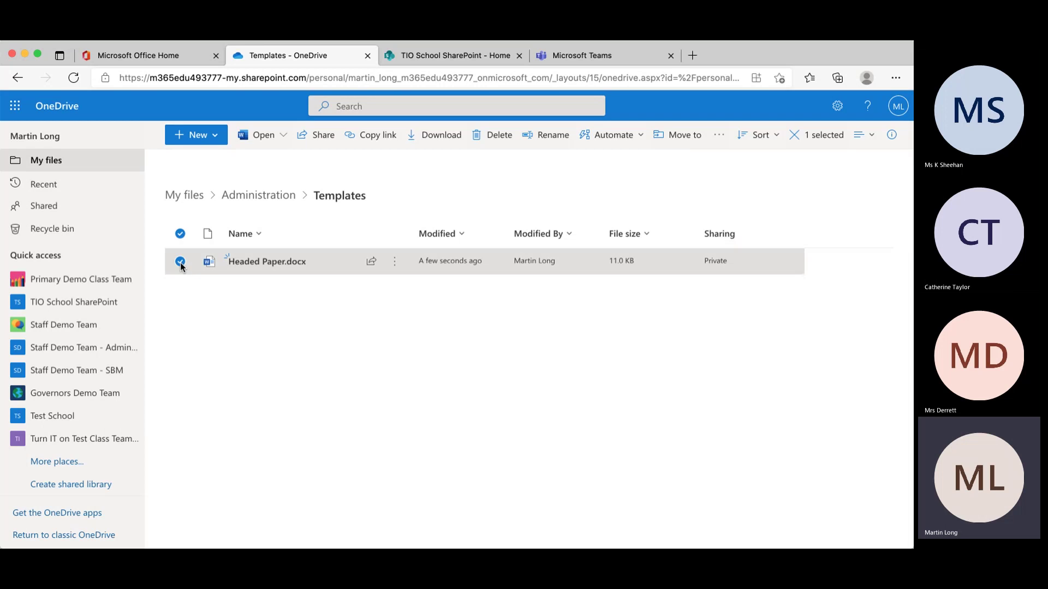
{"action": "left_click", "coordinate": [227, 312]}
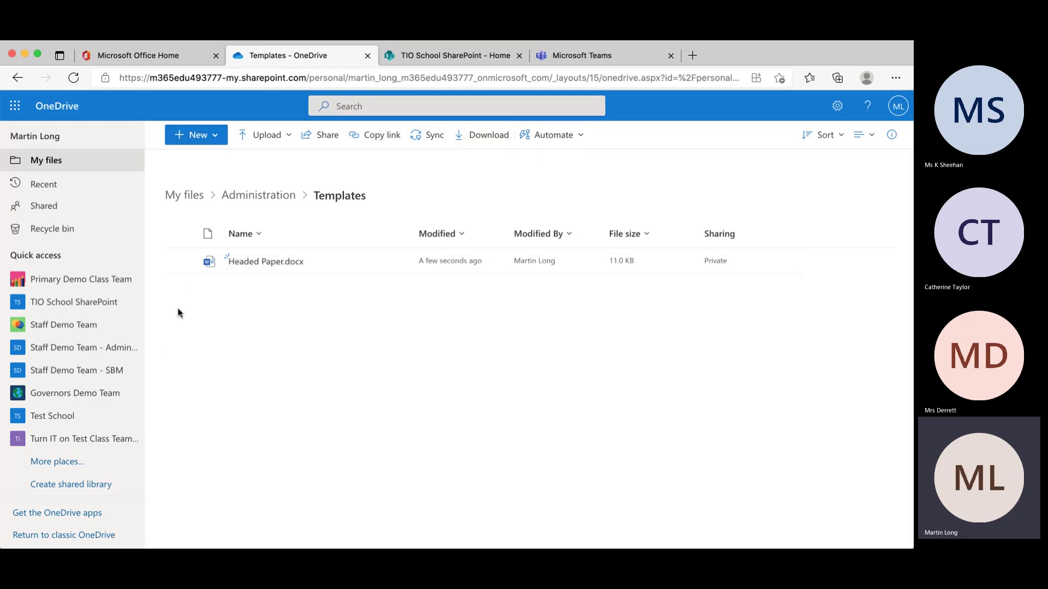
{"action": "left_click", "coordinate": [181, 262]}
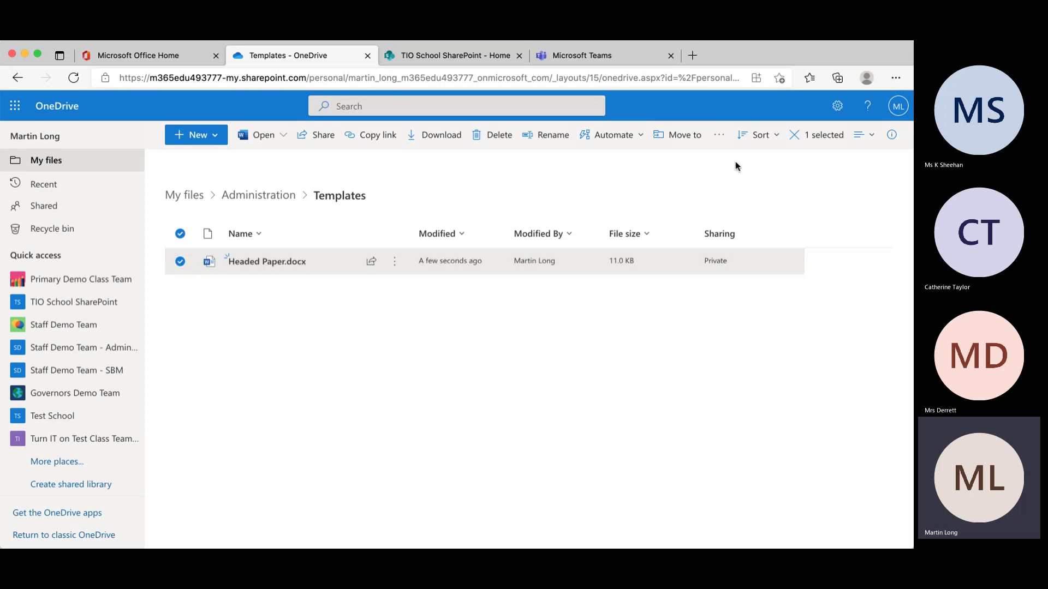
{"action": "left_click", "coordinate": [720, 137]}
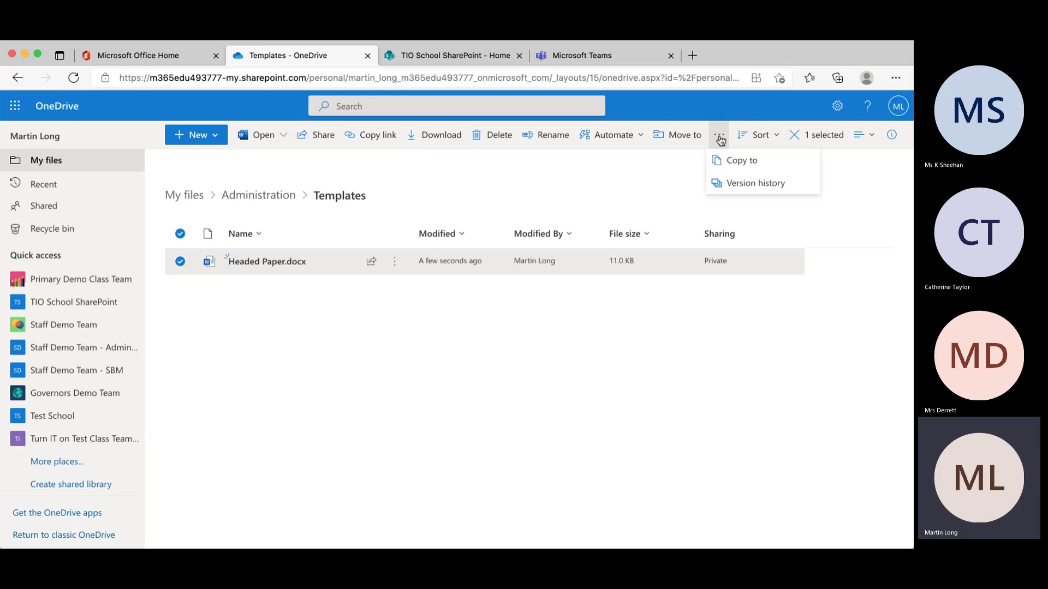
{"action": "left_click", "coordinate": [459, 384]}
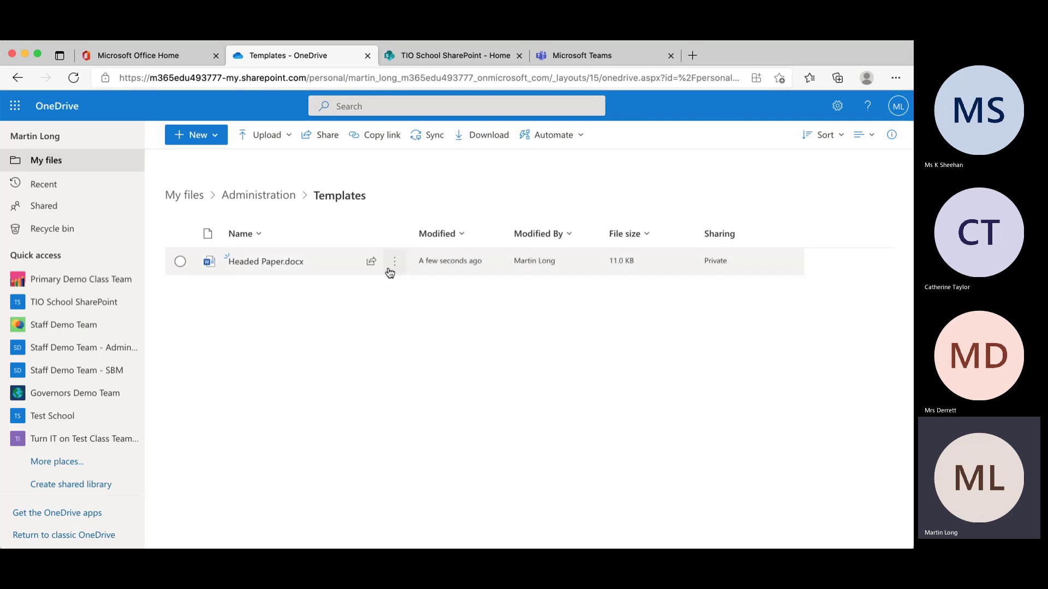
{"action": "left_click", "coordinate": [395, 264]}
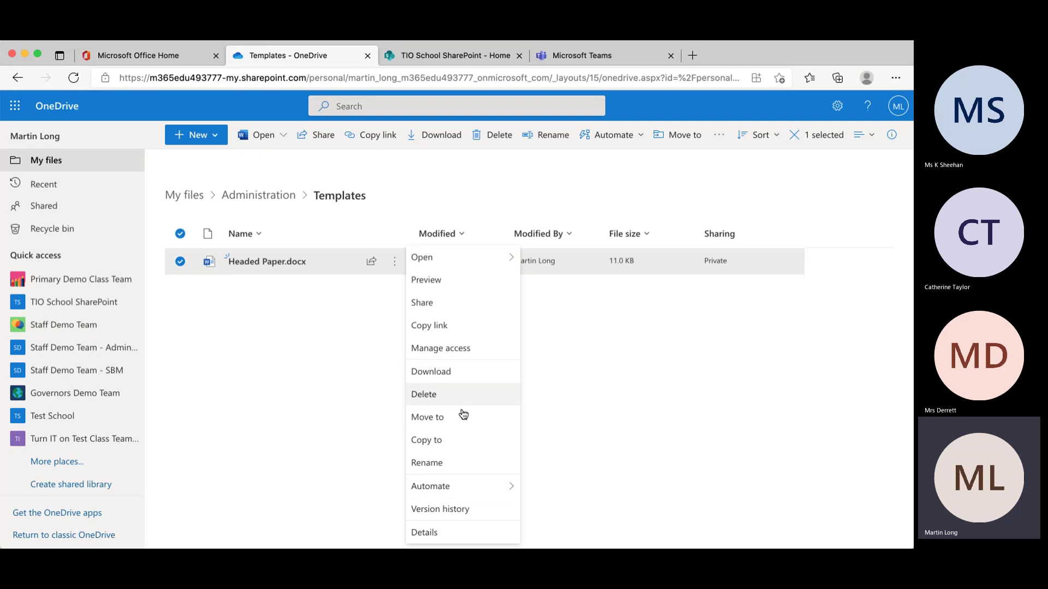
{"action": "left_click", "coordinate": [644, 355]}
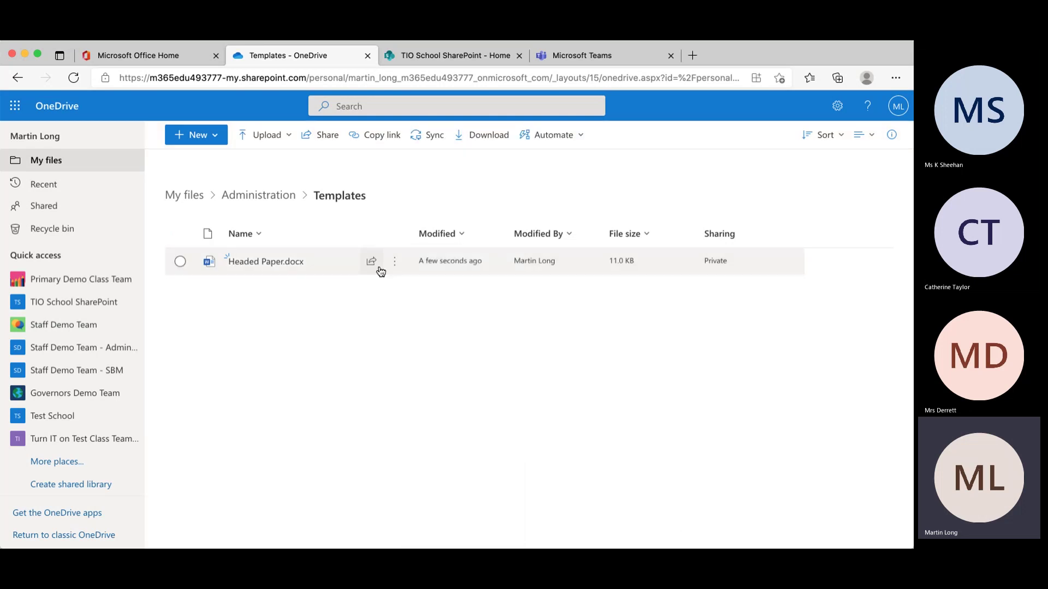
Move Headed Paper.docx from Templates back to the Administration folder in your OneDrive and open Administration.
{"action": "left_click", "coordinate": [396, 263]}
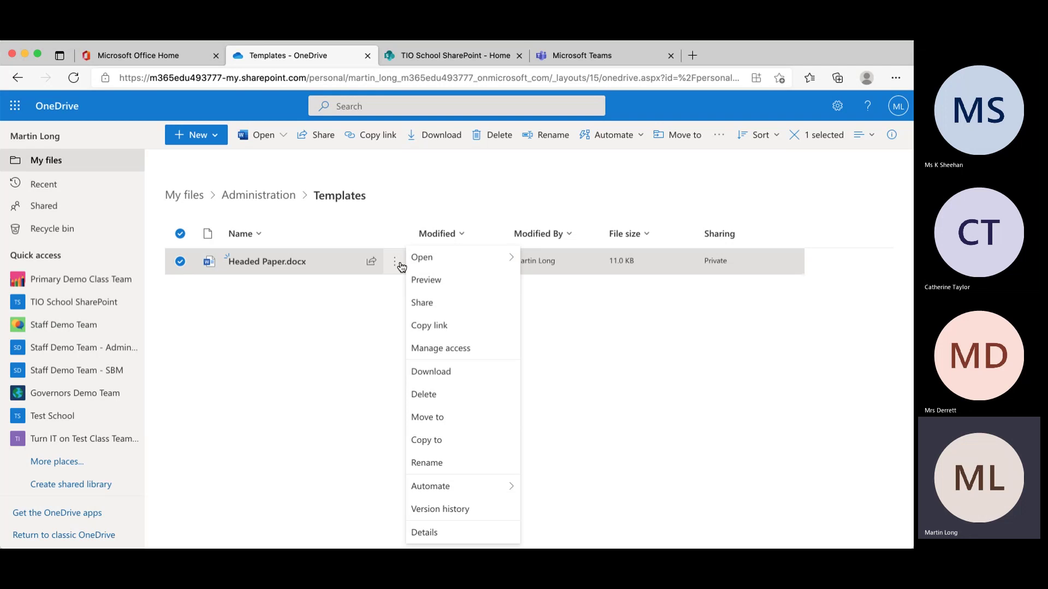
{"action": "left_click", "coordinate": [438, 419]}
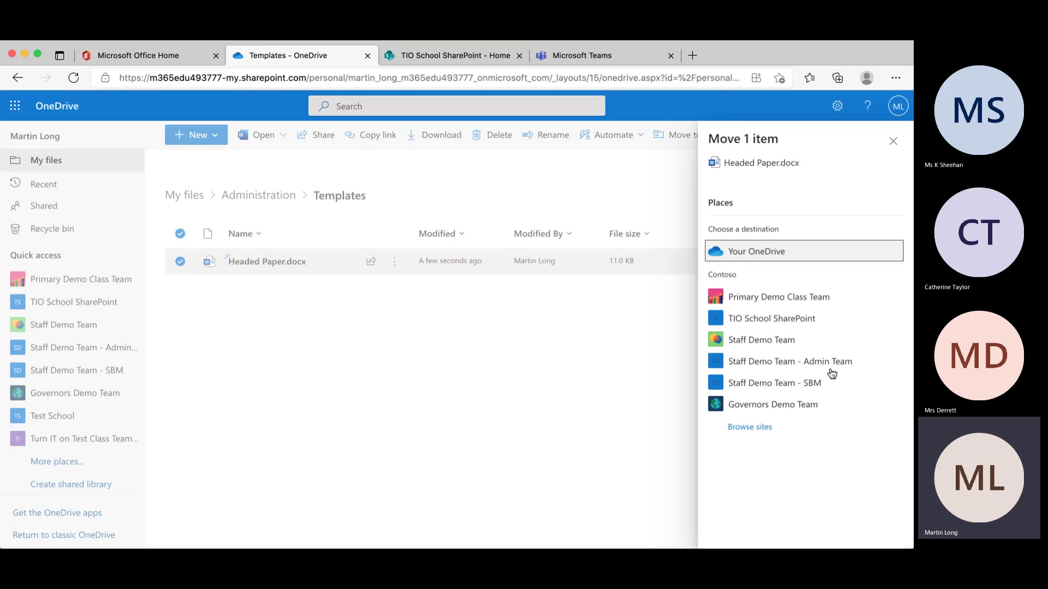
{"action": "left_click", "coordinate": [750, 255]}
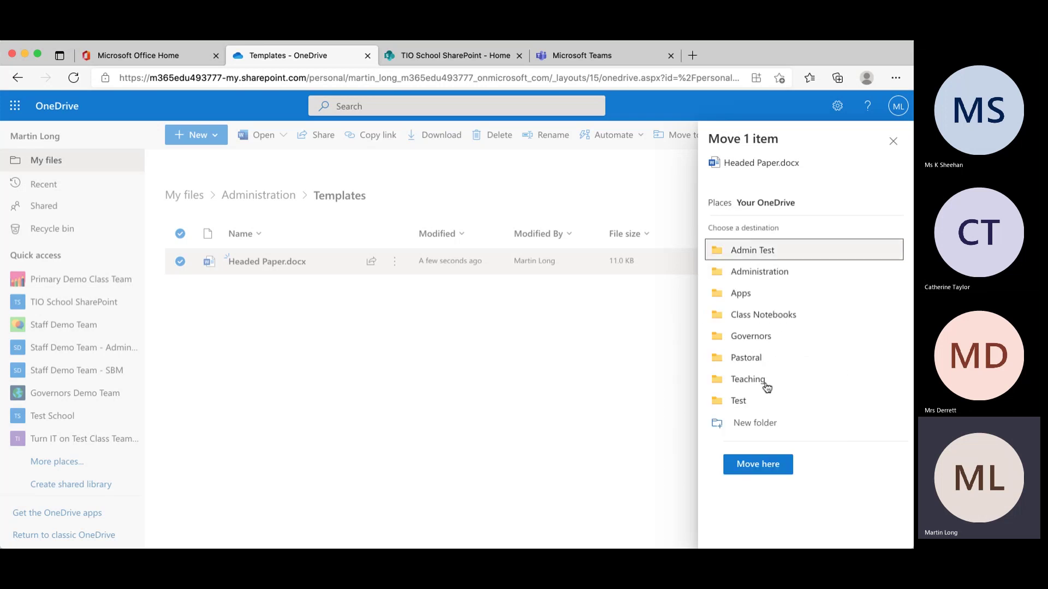
{"action": "left_click", "coordinate": [752, 271]}
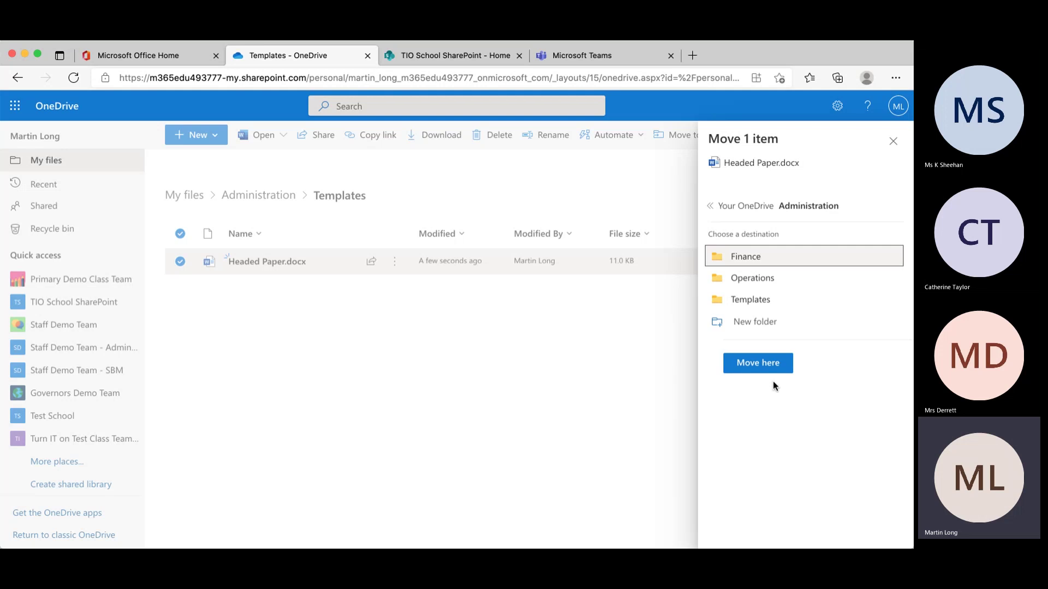
{"action": "left_click", "coordinate": [766, 364]}
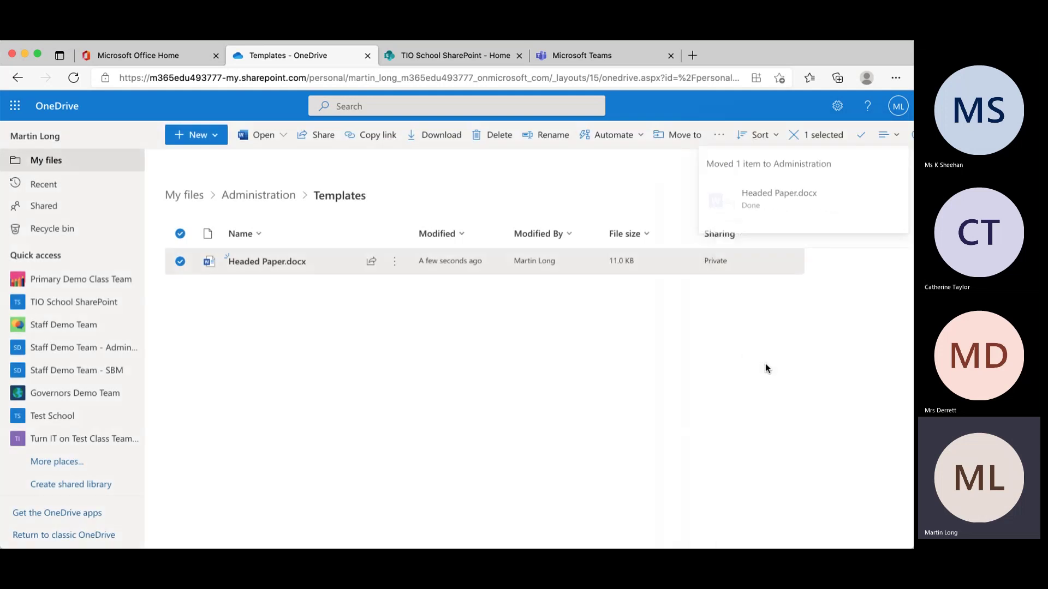
{"action": "left_click", "coordinate": [277, 203]}
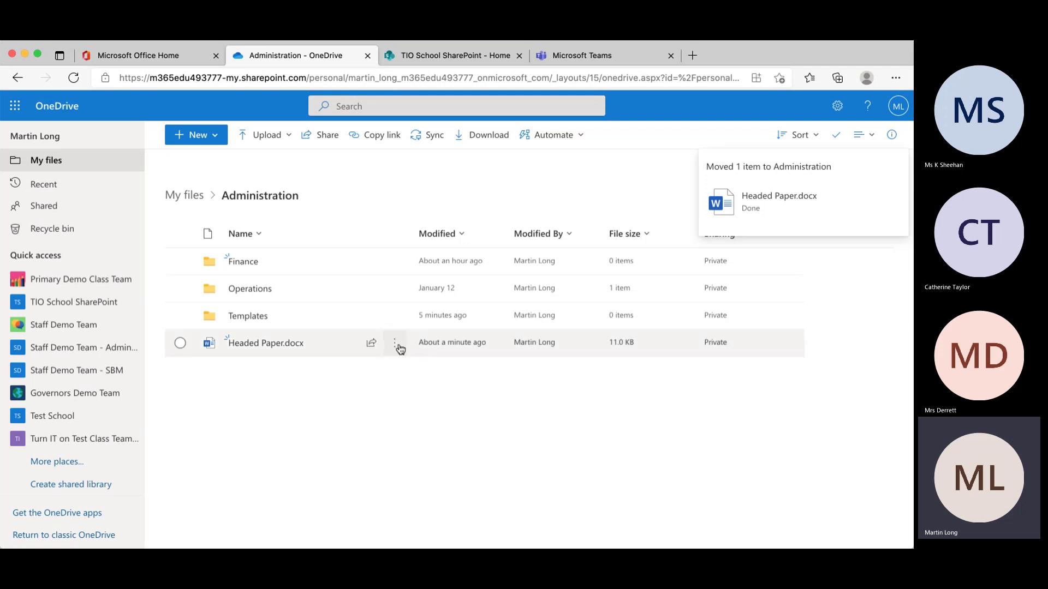
Review the version history of Headed Paper.docx and close it.
{"action": "left_click", "coordinate": [398, 347]}
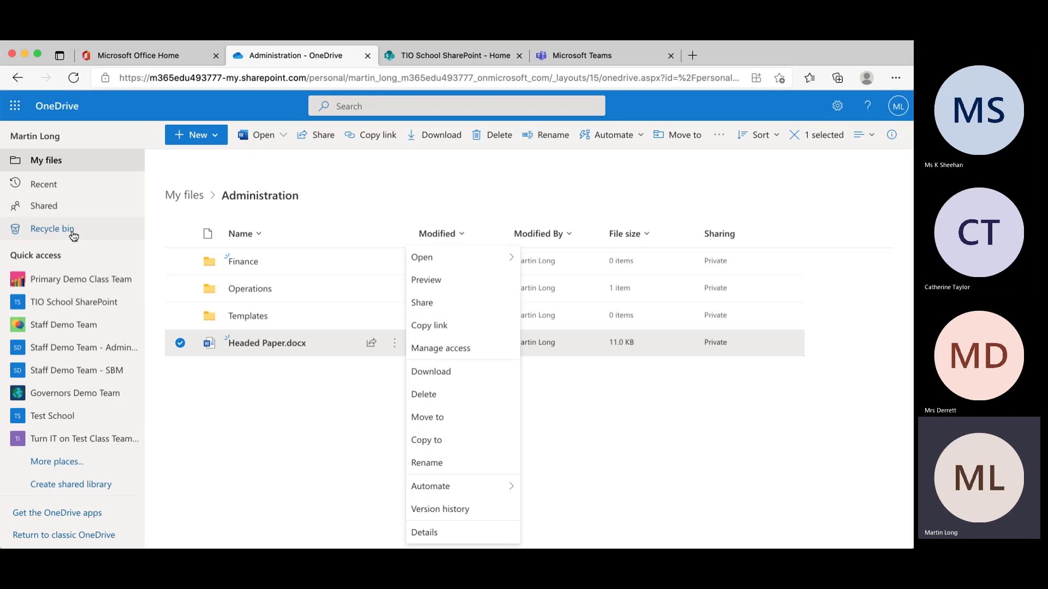
{"action": "left_click", "coordinate": [434, 511]}
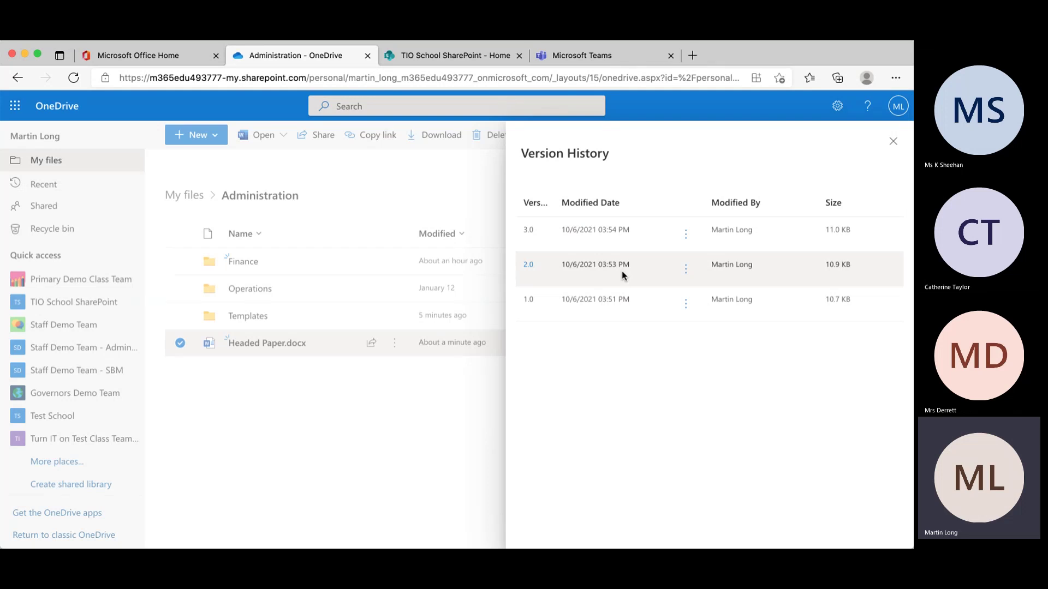
{"action": "left_click", "coordinate": [894, 142]}
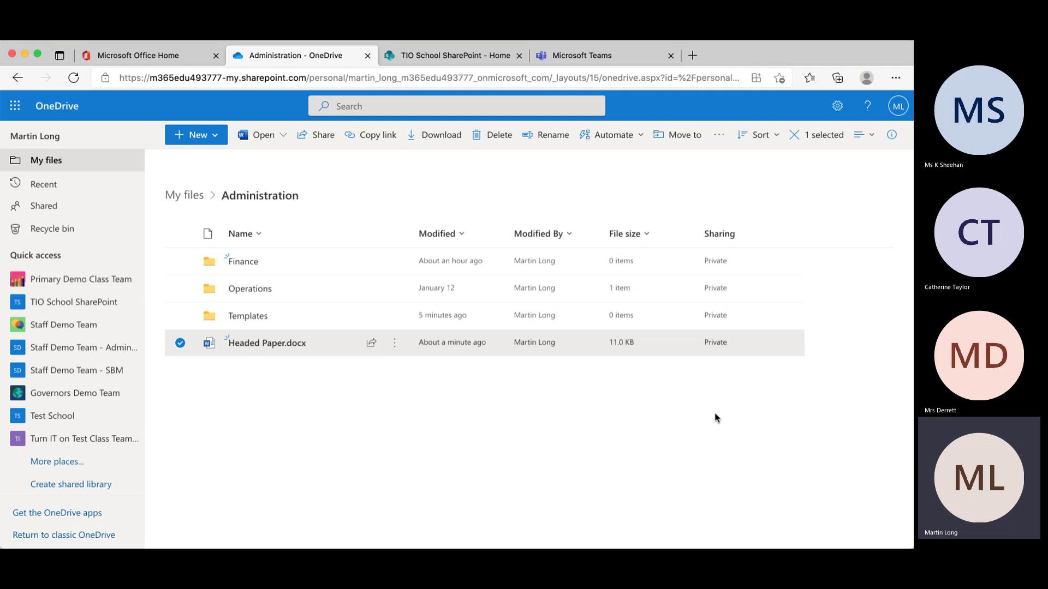
{"action": "left_click", "coordinate": [763, 481]}
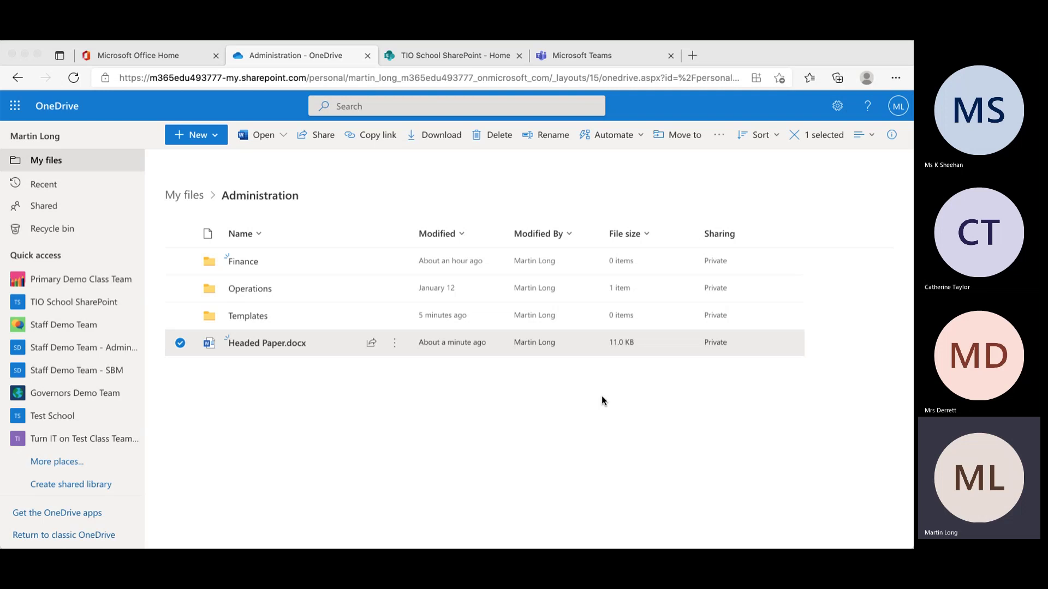
{"action": "left_click", "coordinate": [793, 446]}
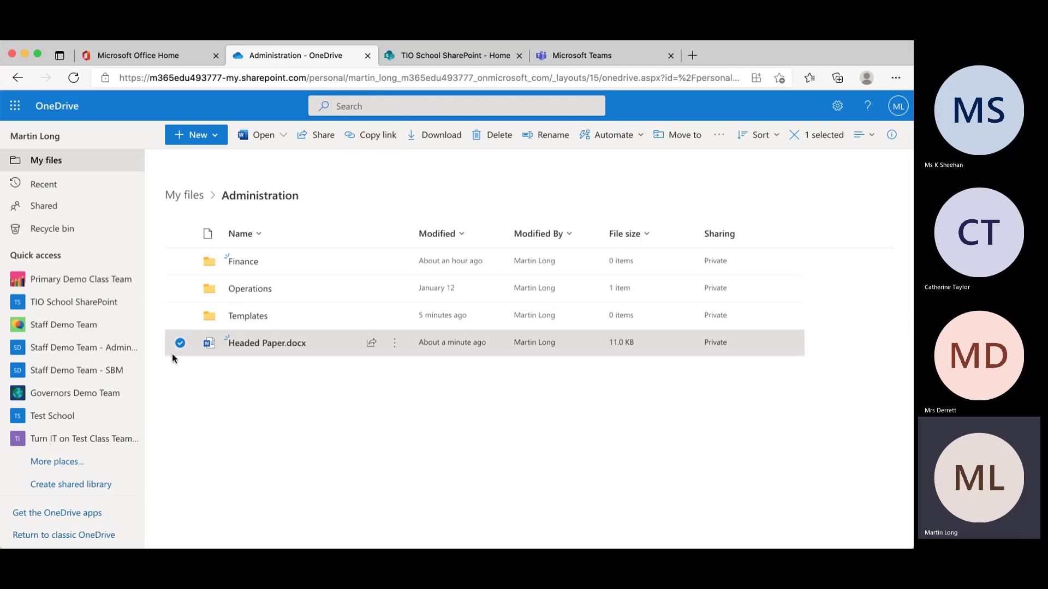
Create a sharing link for Headed Paper.docx and set its link settings to work for specific people.
{"action": "left_click", "coordinate": [378, 141]}
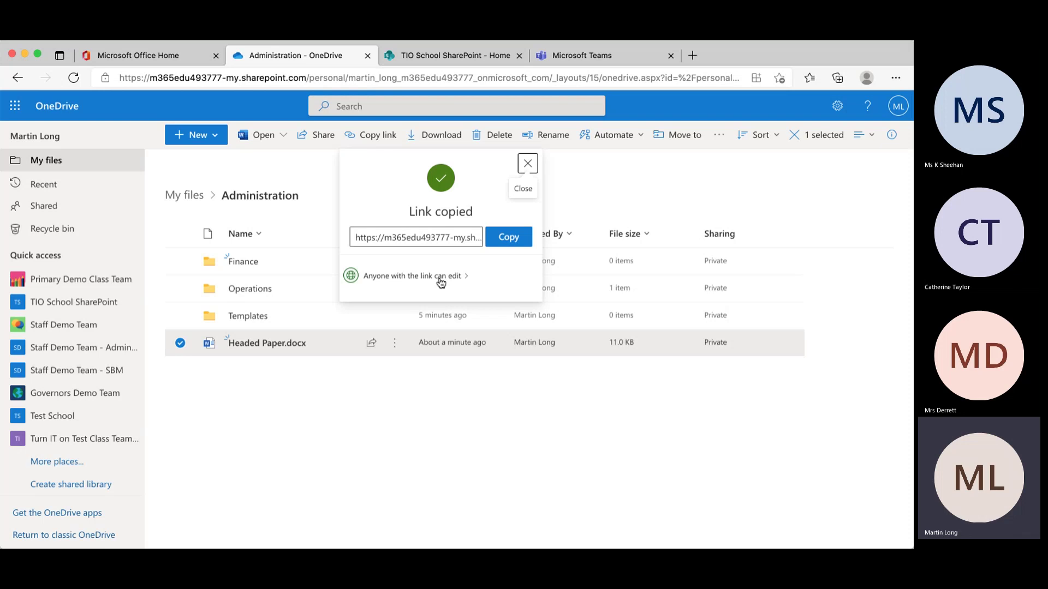
{"action": "left_click", "coordinate": [461, 280]}
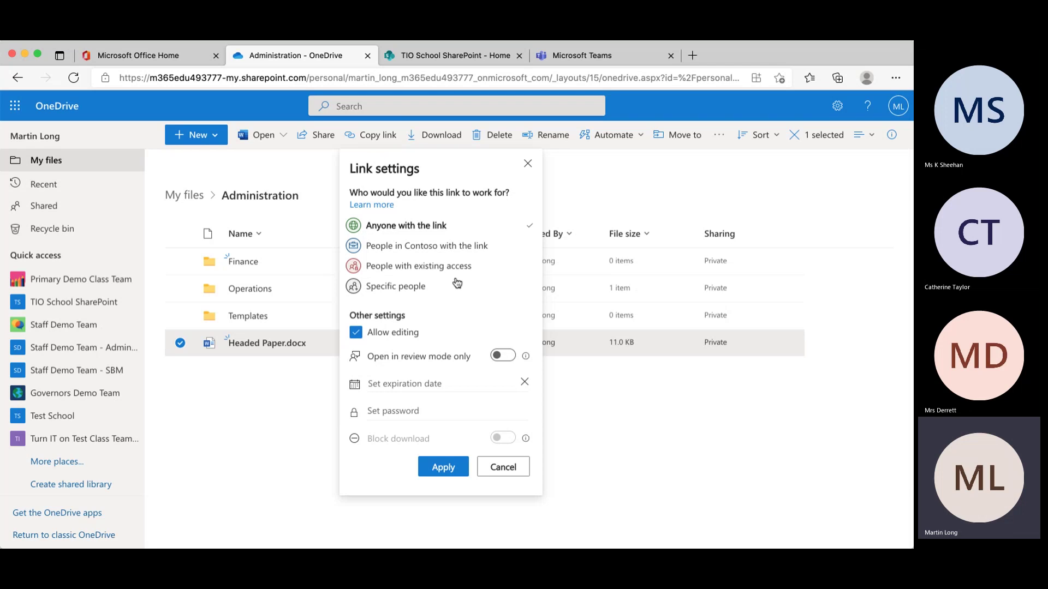
{"action": "left_click", "coordinate": [399, 290]}
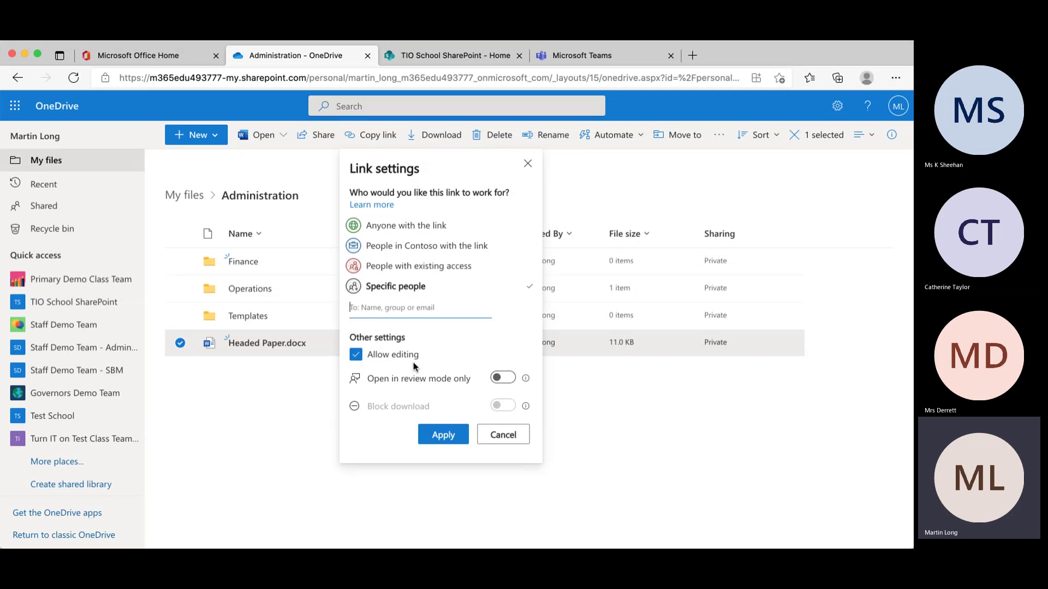
Try disallowing editing and blocking download for the link, and allow editing again.
{"action": "left_click", "coordinate": [358, 361]}
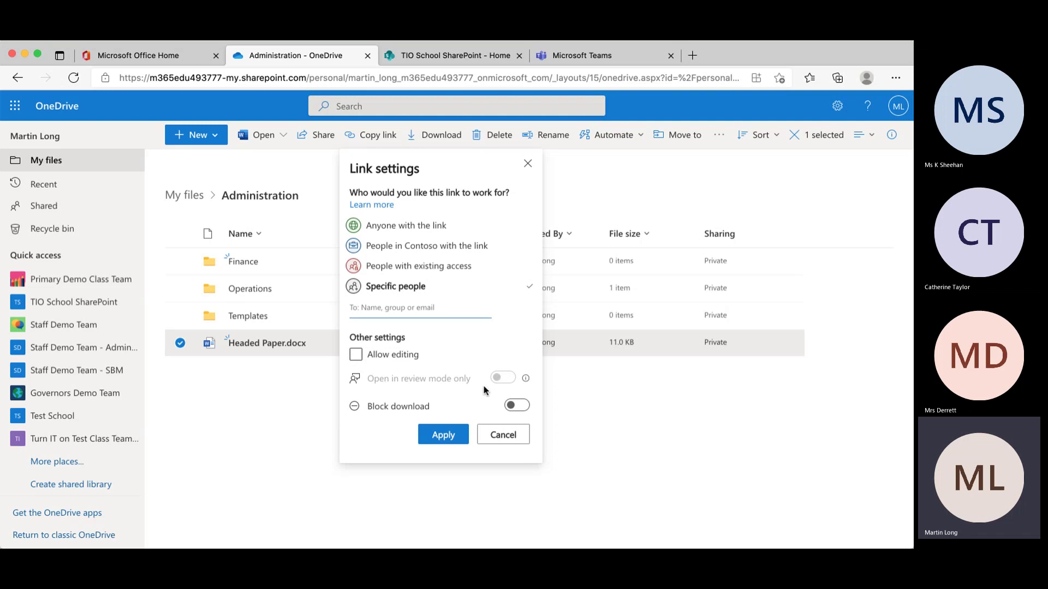
{"action": "left_click", "coordinate": [516, 409]}
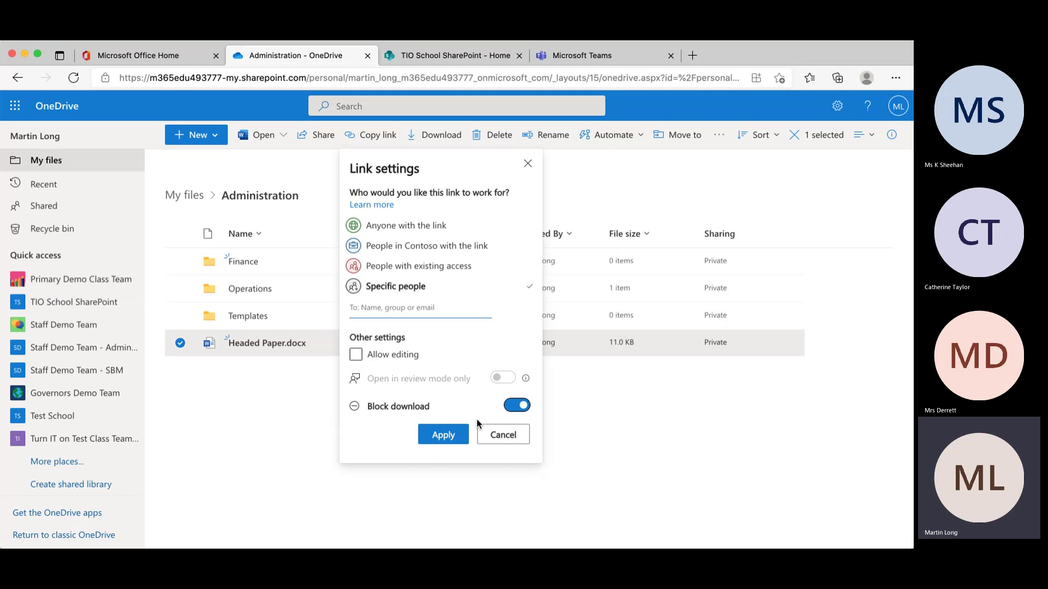
{"action": "left_click", "coordinate": [356, 355]}
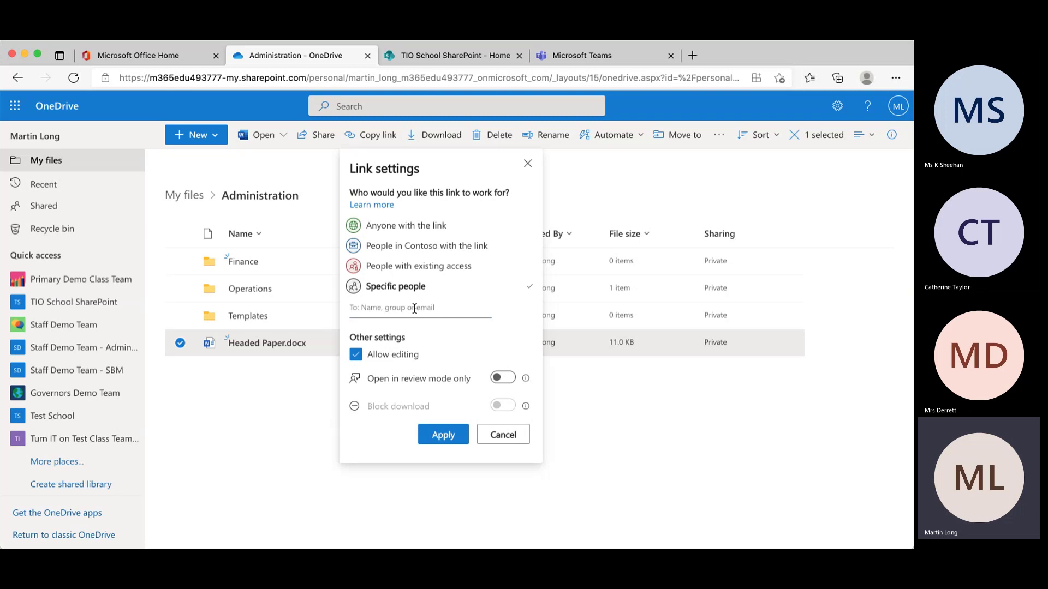
Add the MIEE Teacher account as the link's specified recipient with editing allowed, apply the settings, and close the copied link dialog.
{"action": "left_click", "coordinate": [392, 309]}
{"action": "left_click", "coordinate": [444, 435]}
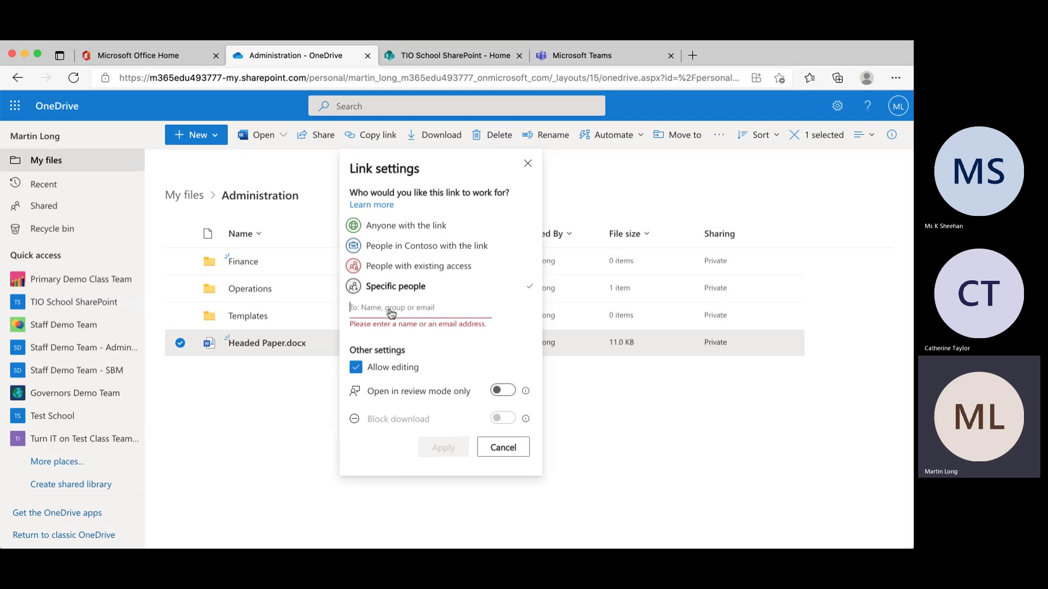
{"action": "type", "text": "mie"}
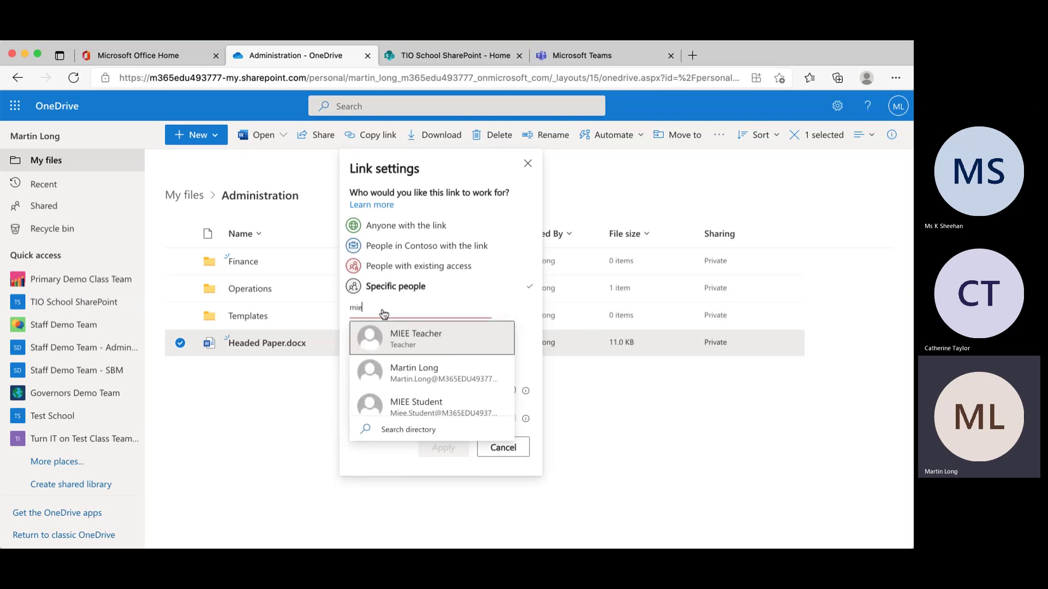
{"action": "left_click", "coordinate": [403, 343]}
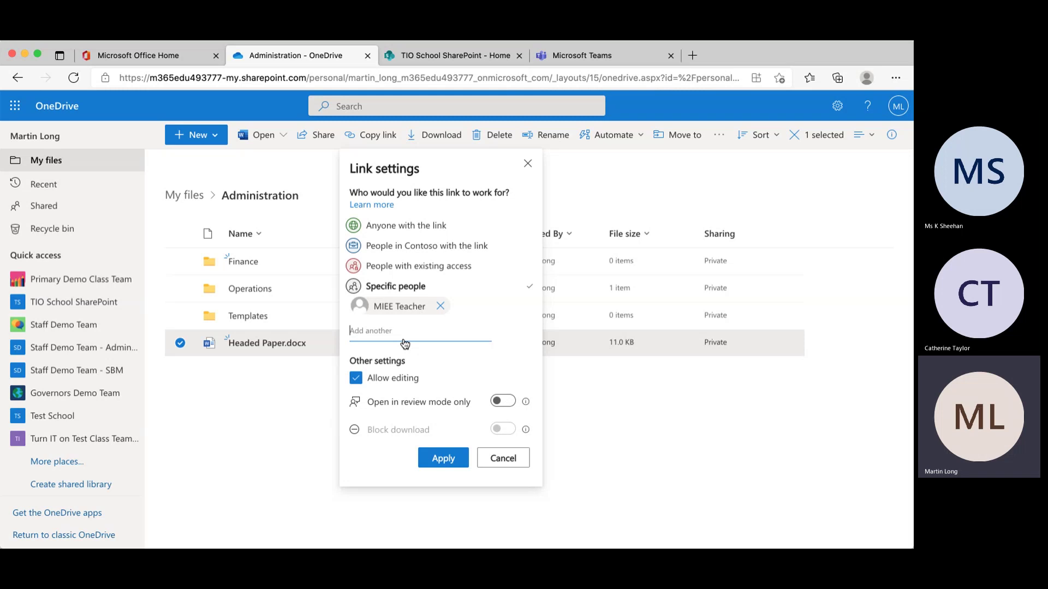
{"action": "left_click", "coordinate": [442, 460]}
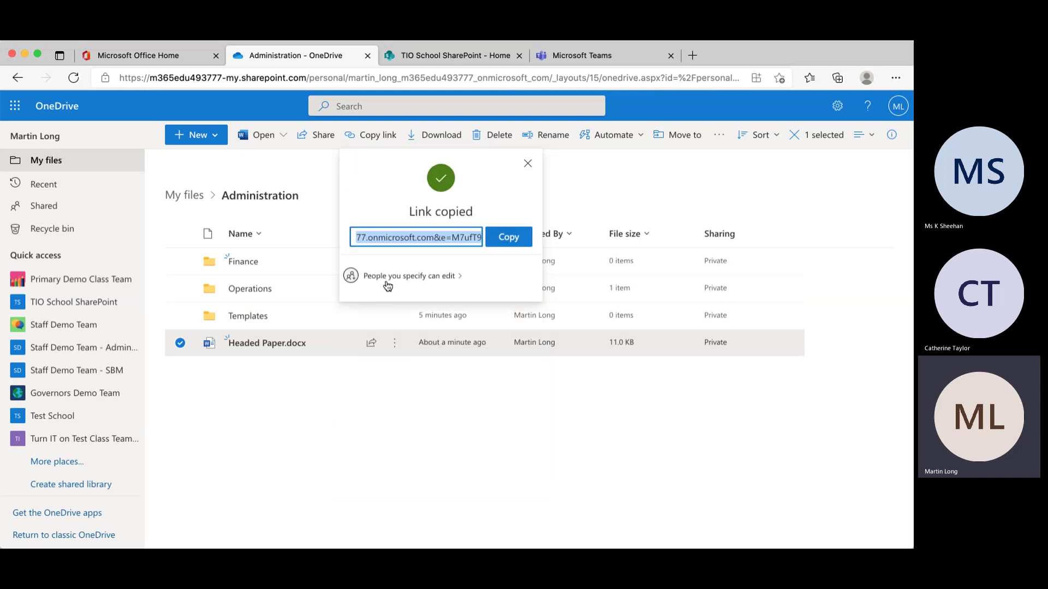
{"action": "left_click", "coordinate": [762, 527]}
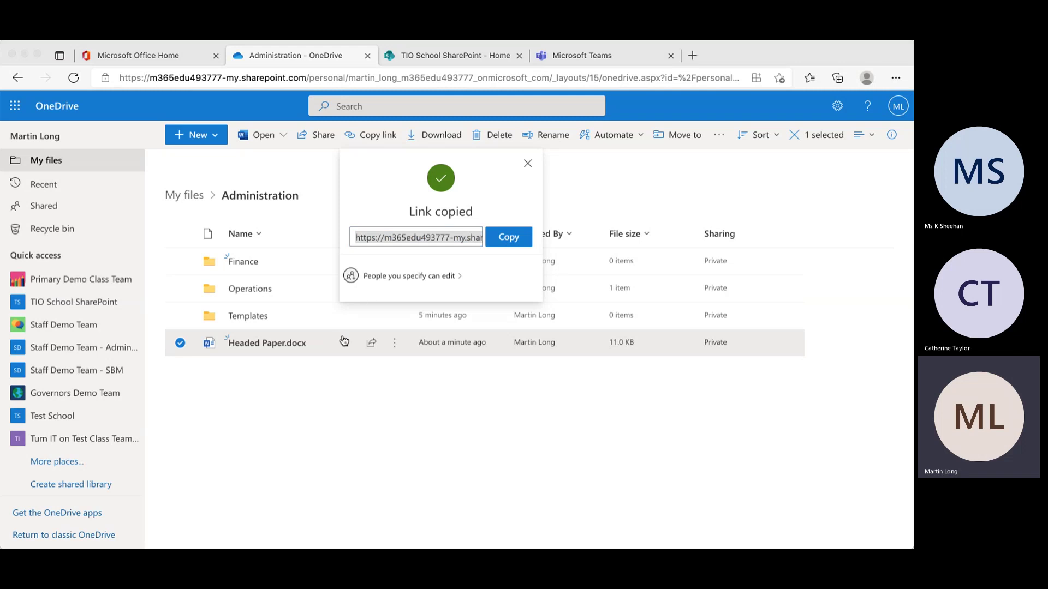
{"action": "left_click", "coordinate": [809, 423]}
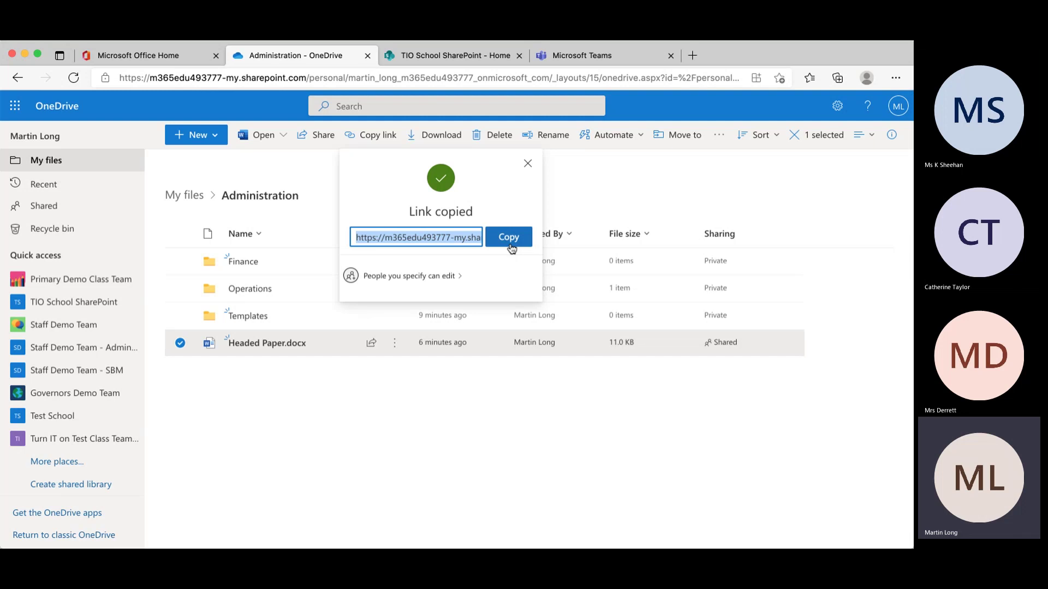
{"action": "left_click", "coordinate": [528, 163]}
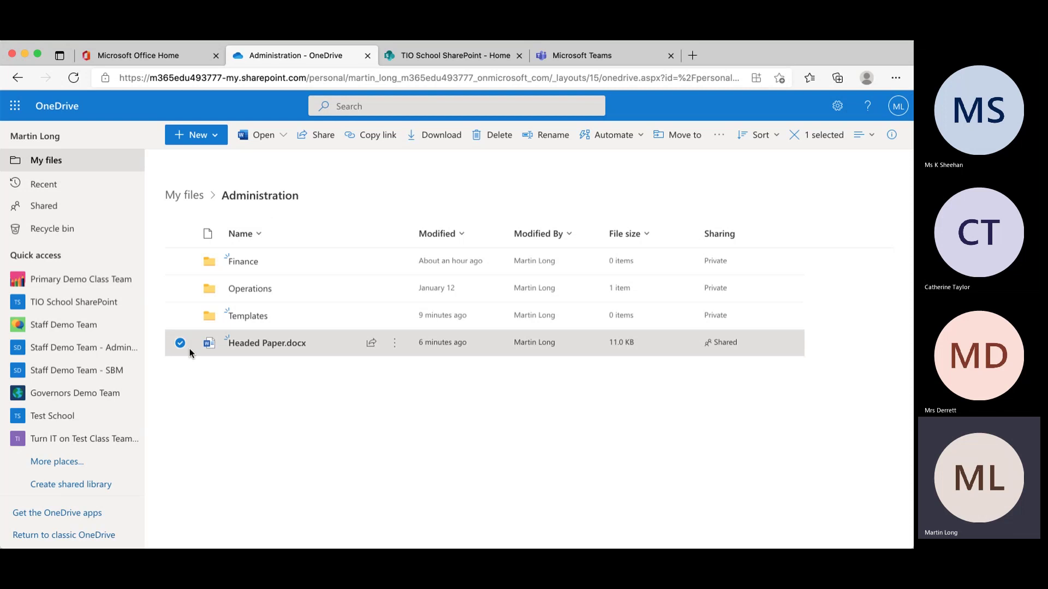
Share Headed Paper.docx through a link that works for specific people with editing allowed, and add MIEE Teacher as the recipient.
{"action": "left_click", "coordinate": [313, 137]}
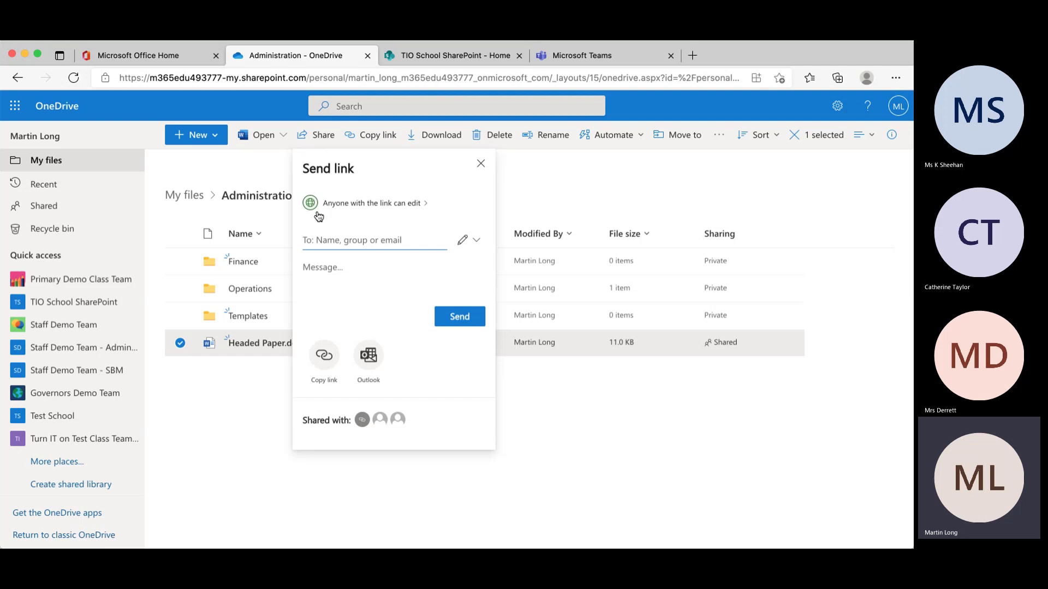
{"action": "left_click", "coordinate": [425, 206]}
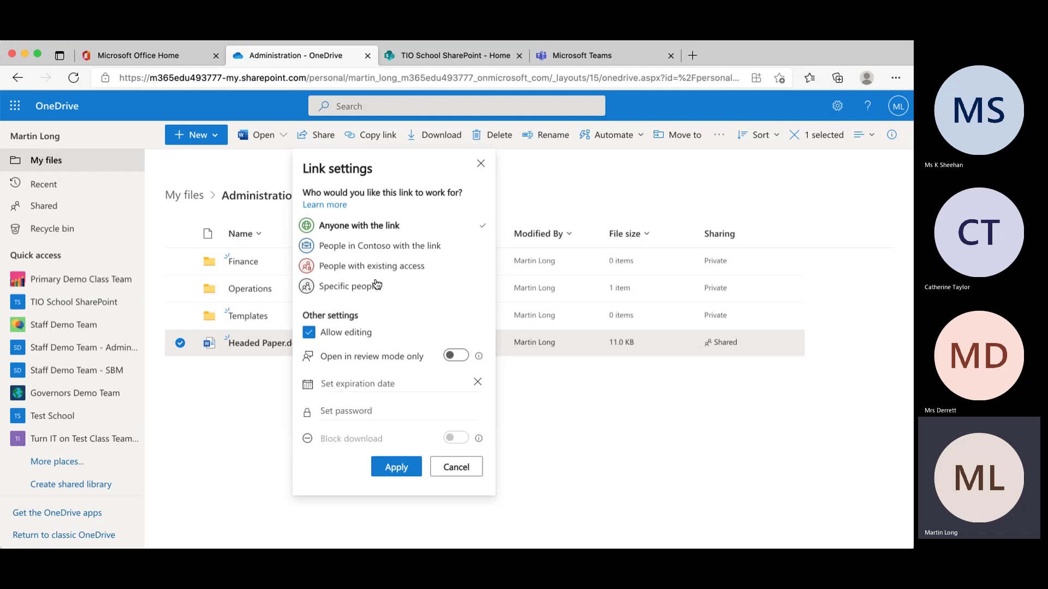
{"action": "left_click", "coordinate": [361, 294]}
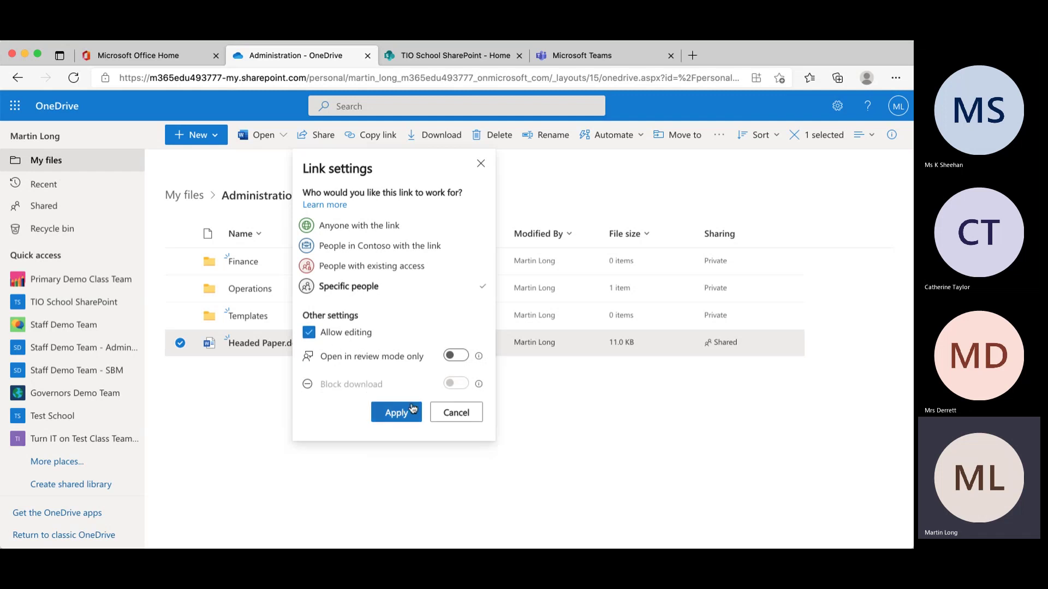
{"action": "left_click", "coordinate": [396, 414]}
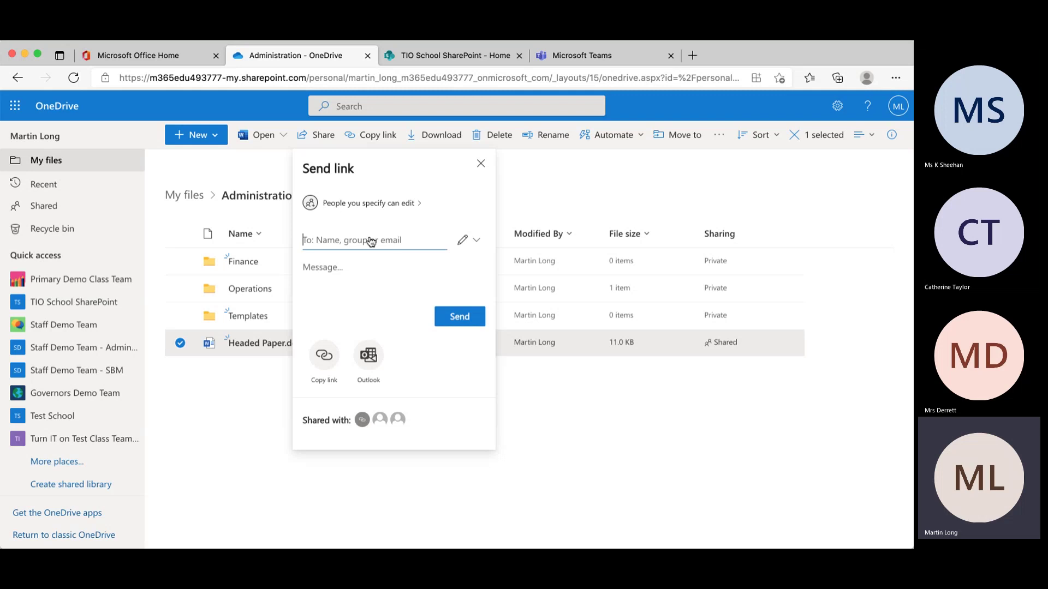
{"action": "type", "text": "miee"}
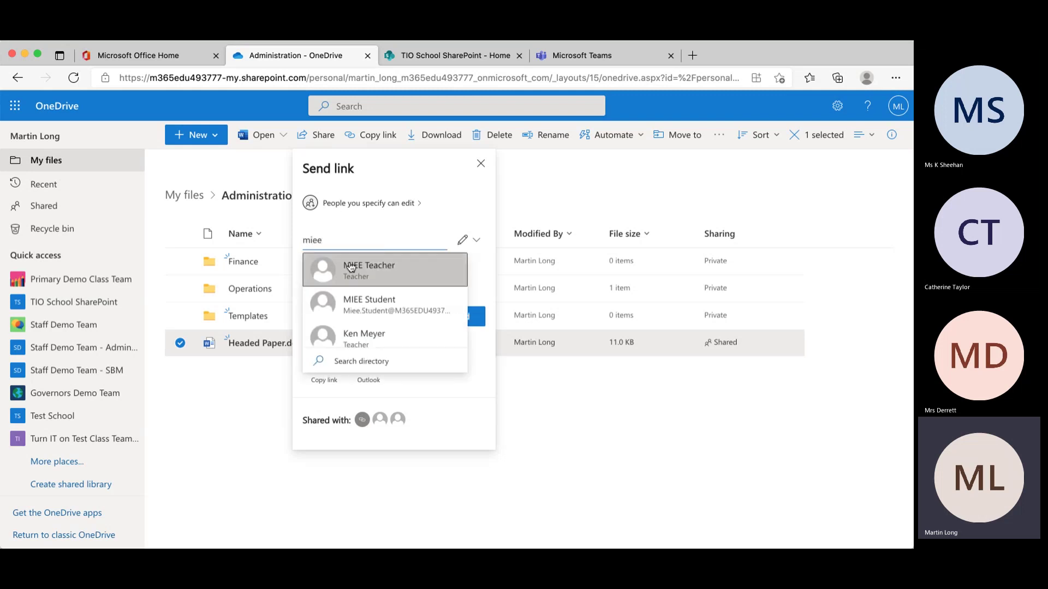
{"action": "left_click", "coordinate": [351, 267]}
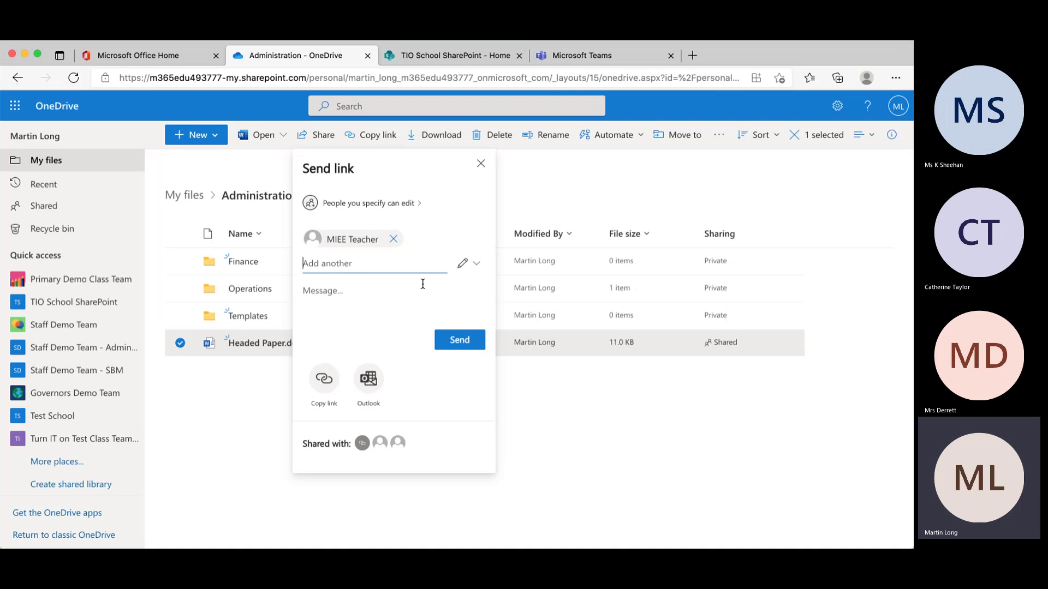
Write the message "Hi , Please take a look at this template and update with school logo and address." with blank lines between paragraphs.
{"action": "left_click", "coordinate": [354, 296]}
{"action": "type", "text": "Hi ,"}
{"action": "key", "text": "Return"}
{"action": "key", "text": "Return"}
{"action": "type", "text": "Please take a look at this temp"}
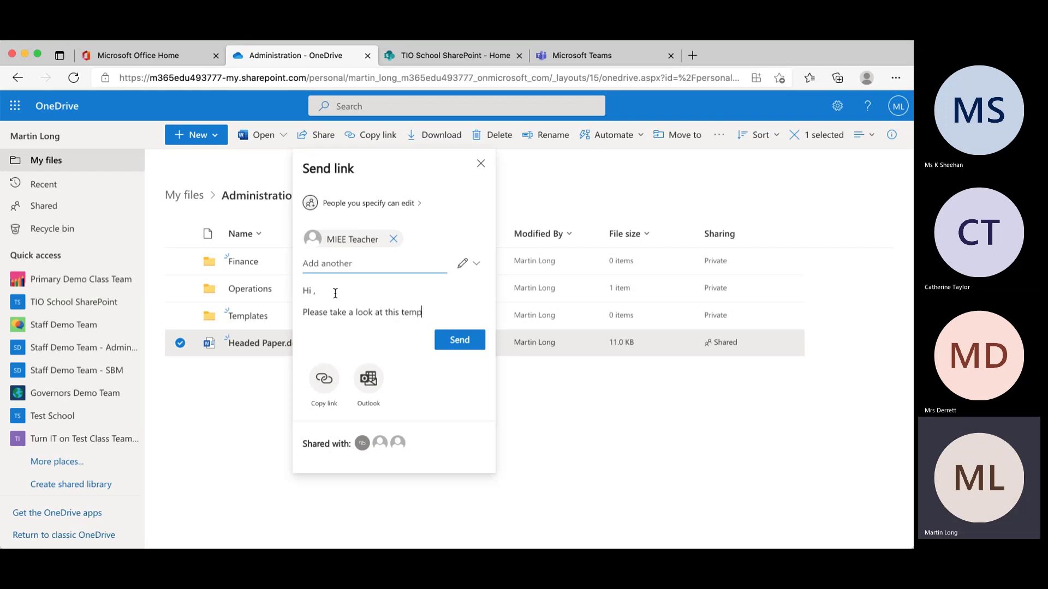
{"action": "type", "text": "late and update with scho"}
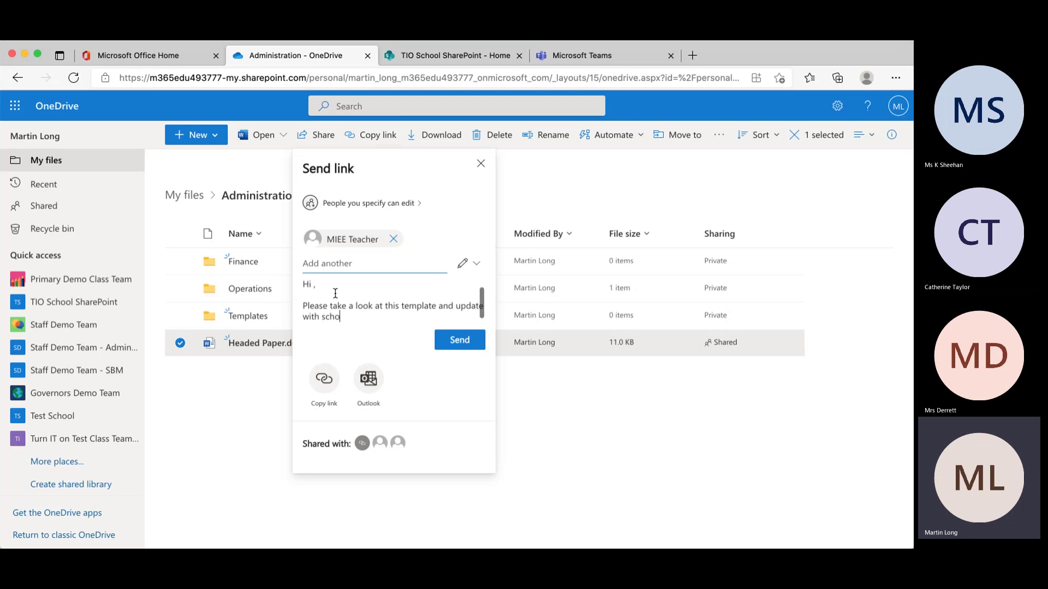
{"action": "type", "text": "ol logo and addt"}
{"action": "key", "text": "BackSpace"}
{"action": "type", "text": "ress."}
{"action": "key", "text": "Return"}
{"action": "key", "text": "Return"}
Close the message with "Thanks" and the sender's first name, check its beginning, and send the link.
{"action": "type", "text": "Tna"}
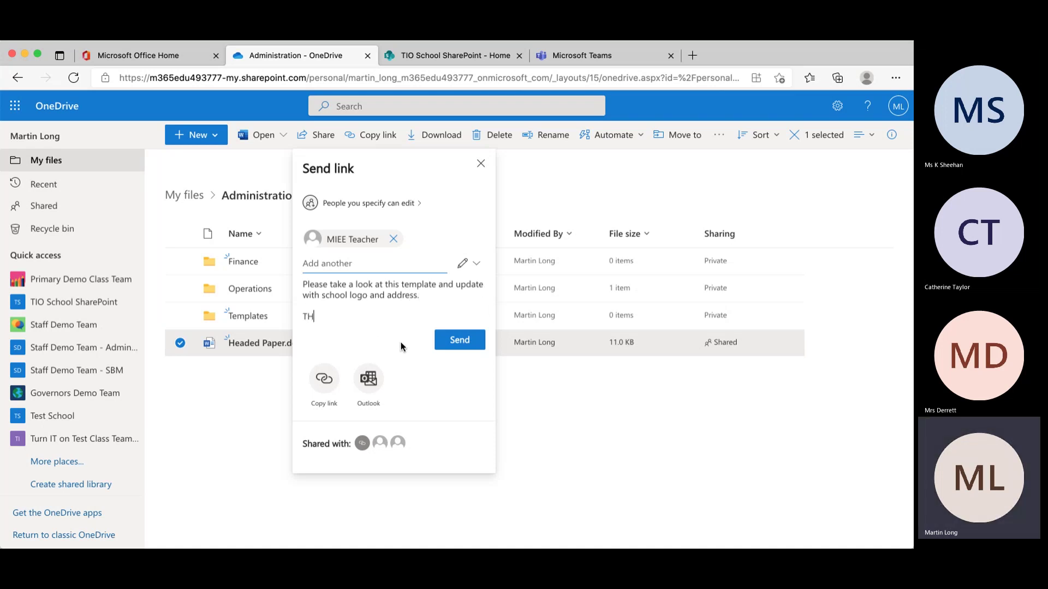
{"action": "key", "text": "BackSpace"}
{"action": "key", "text": "BackSpace"}
{"action": "type", "text": "hanks"}
{"action": "key", "text": "Return"}
{"action": "key", "text": "Return"}
{"action": "type", "text": "M"}
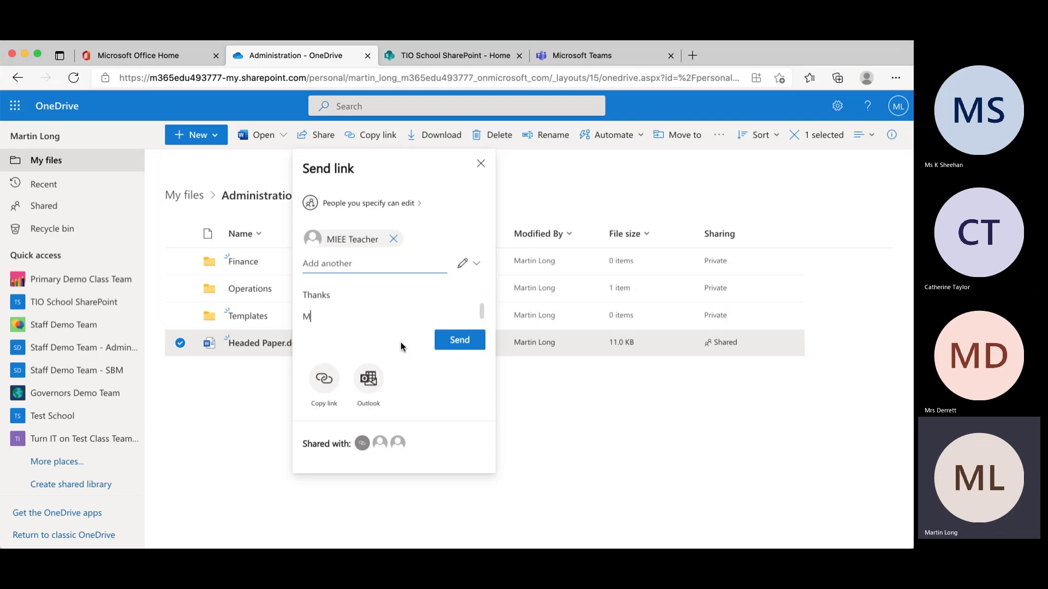
{"action": "type", "text": "artin"}
{"action": "scroll", "coordinate": [350, 303], "scroll_direction": "up", "scroll_amount": 5}
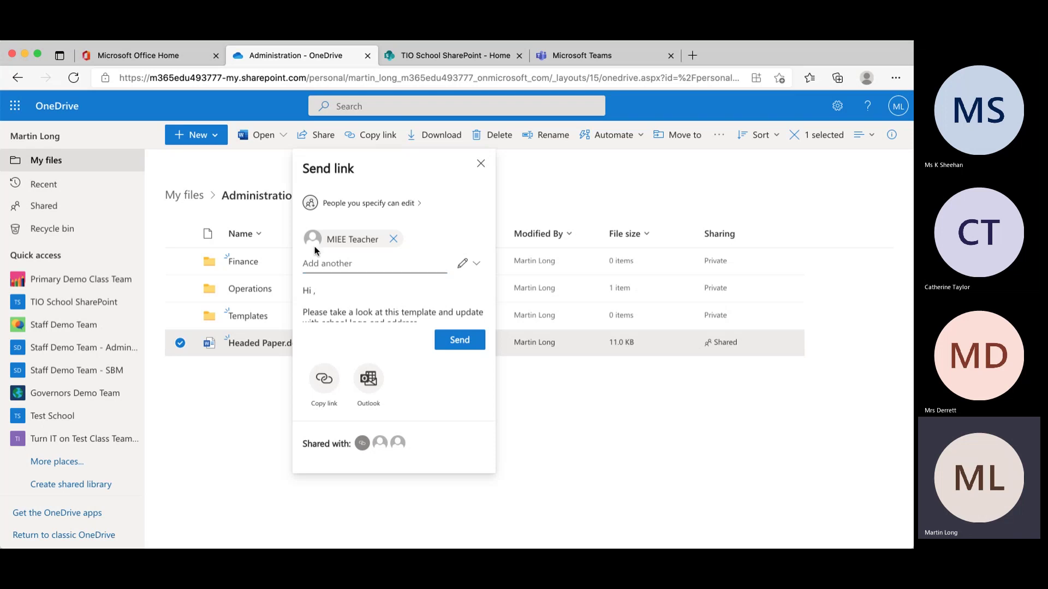
{"action": "left_click", "coordinate": [460, 342]}
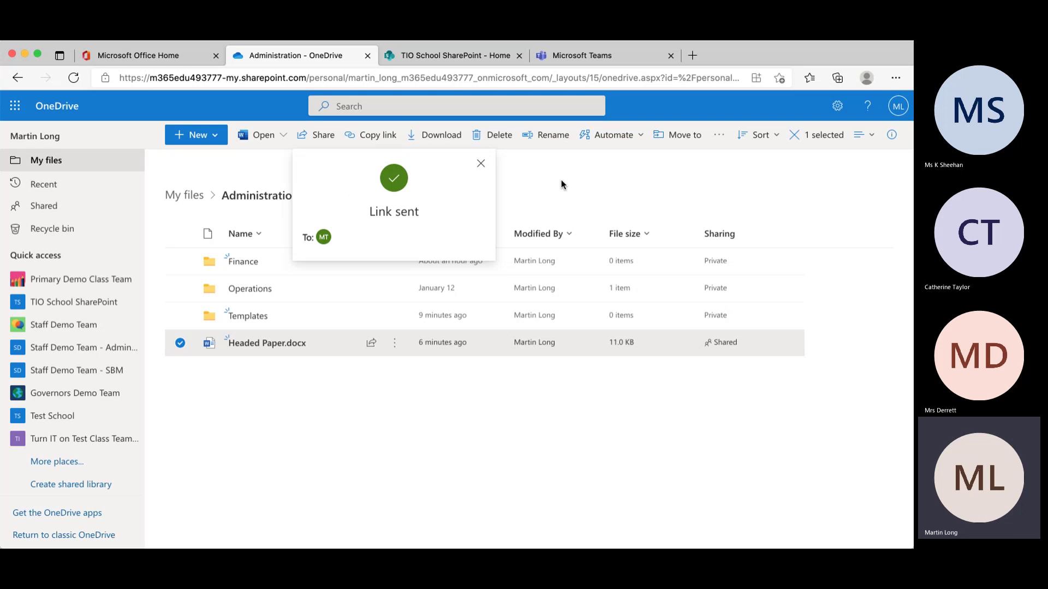
View the shared files and the recent files, and return to My files.
{"action": "left_click", "coordinate": [52, 207]}
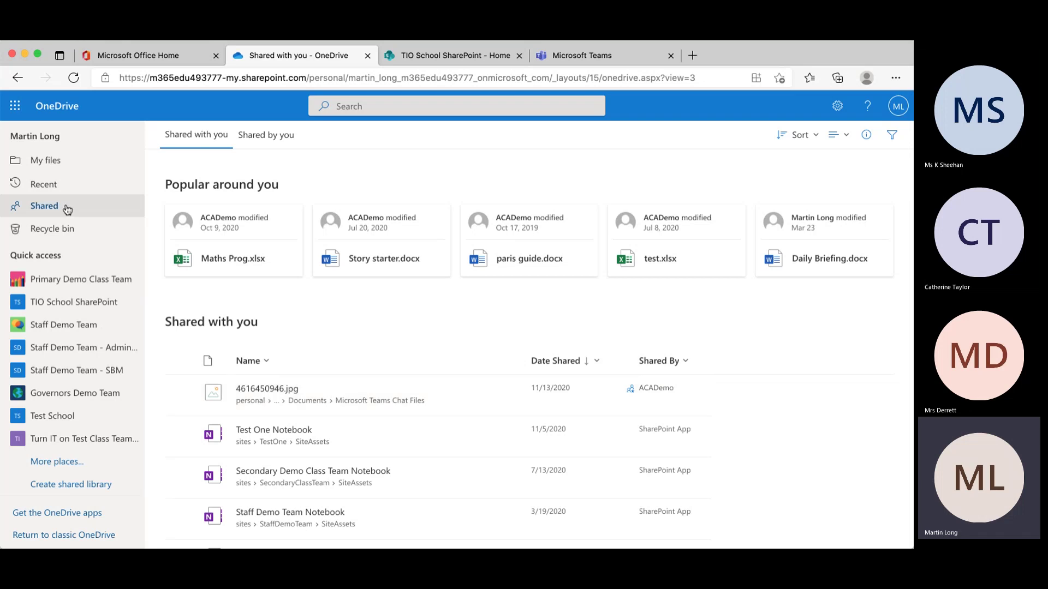
{"action": "left_click", "coordinate": [41, 185]}
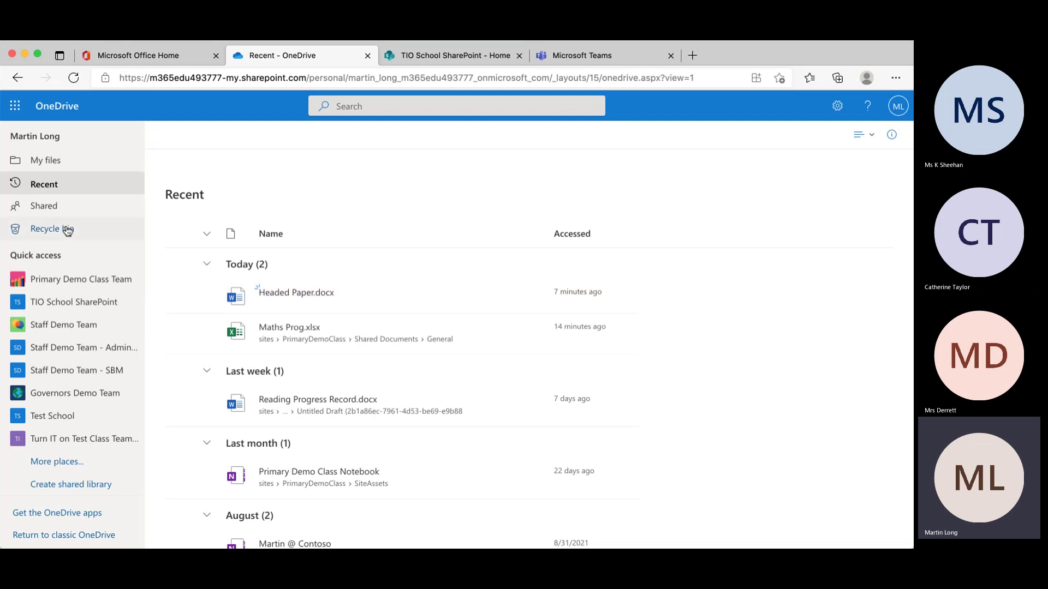
{"action": "left_click", "coordinate": [47, 169]}
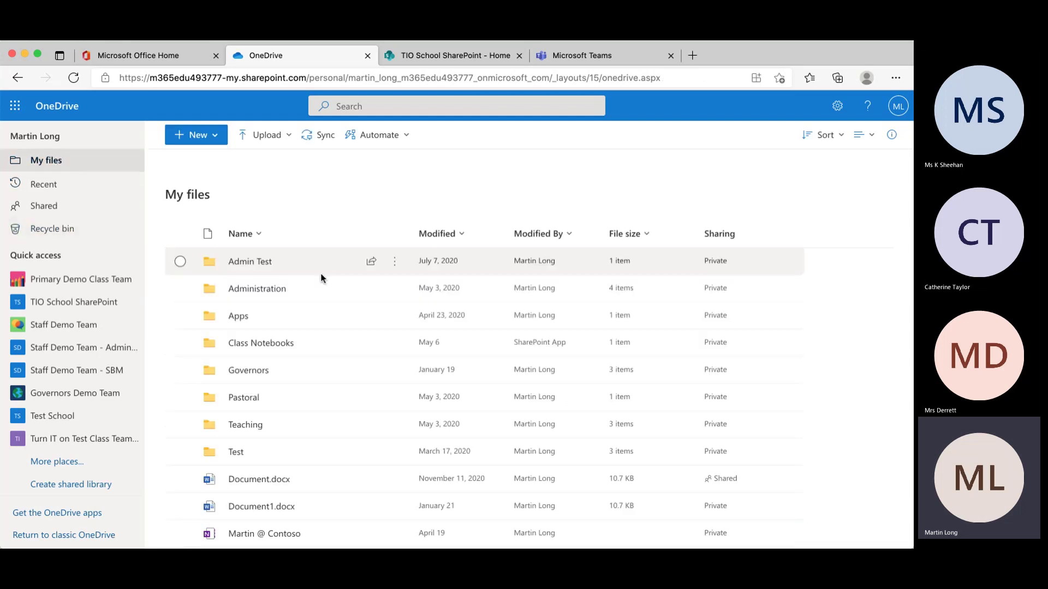
Move Headed Paper.docx from the Administration folder into its Templates subfolder and refresh the file list.
{"action": "left_click", "coordinate": [249, 289]}
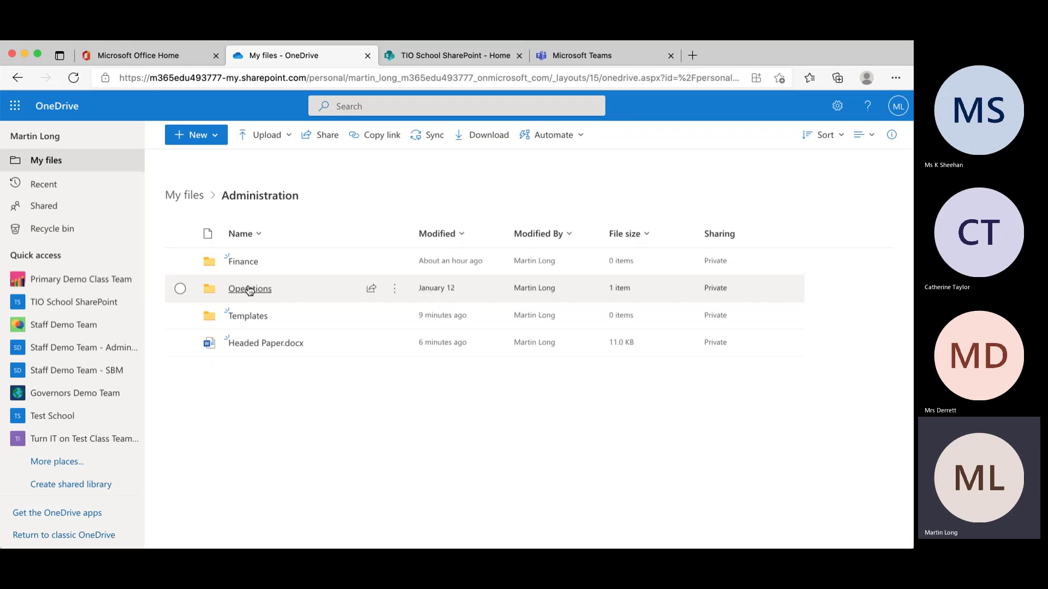
{"action": "left_click", "coordinate": [182, 343]}
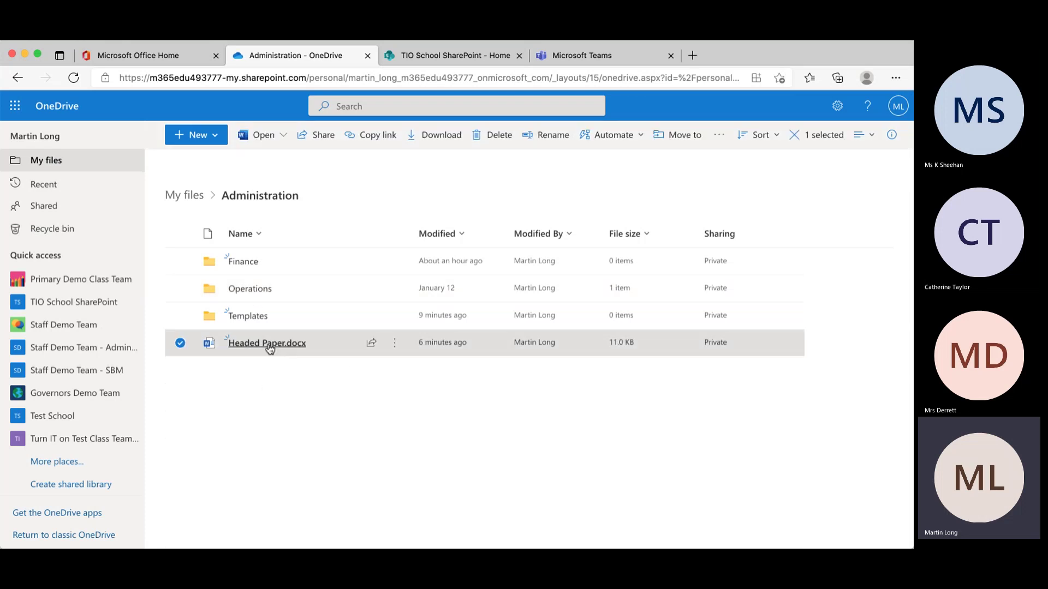
{"action": "left_click_drag", "start_coordinate": [269, 346], "coordinate": [257, 320]}
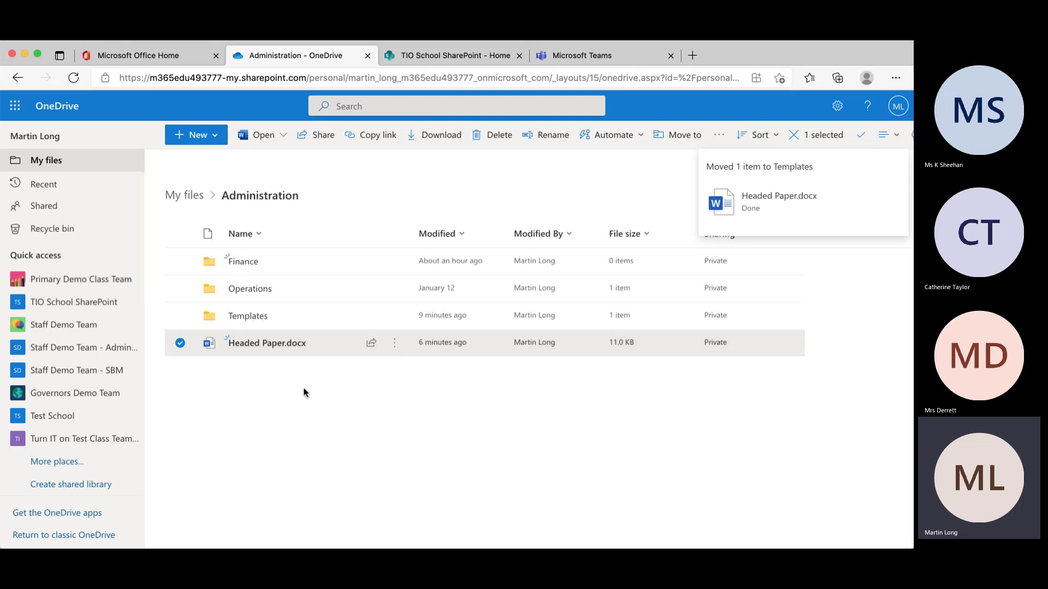
{"action": "left_click", "coordinate": [293, 377]}
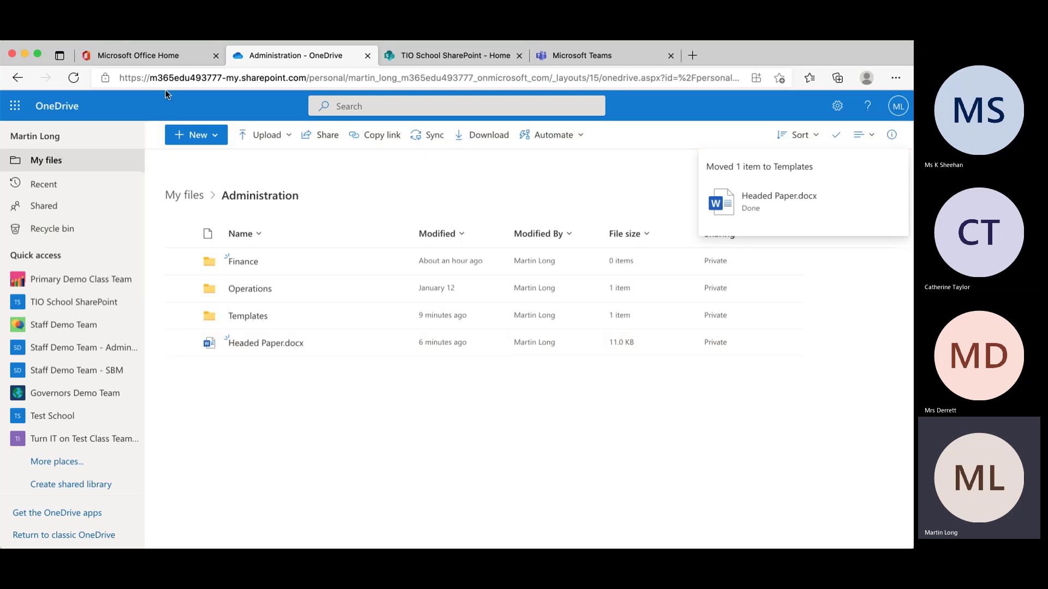
{"action": "left_click", "coordinate": [74, 81]}
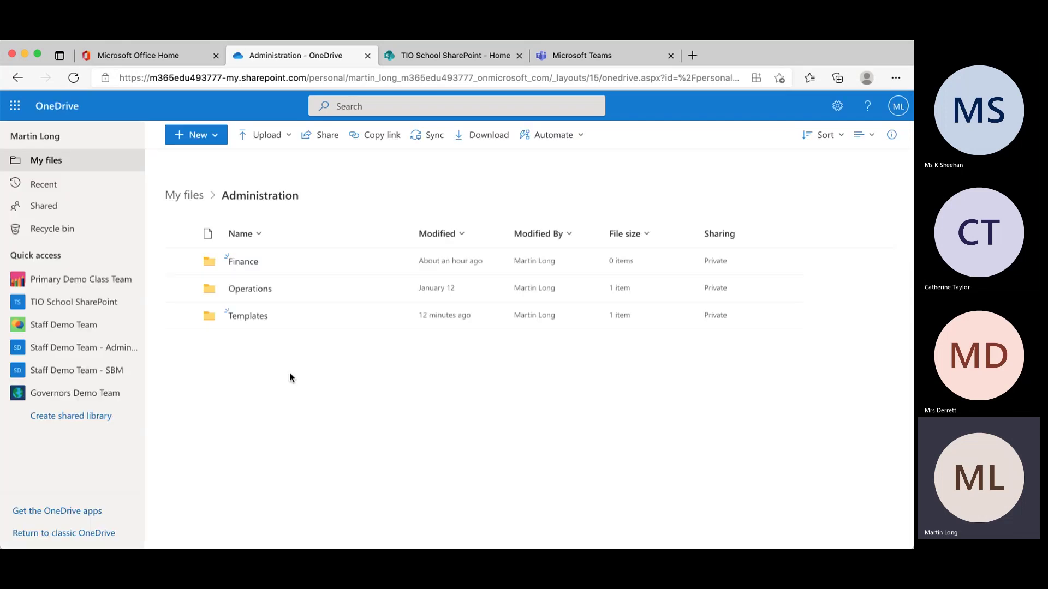
Open the Templates folder and examine the access, activity history and file details of Headed Paper.docx.
{"action": "left_click", "coordinate": [252, 318]}
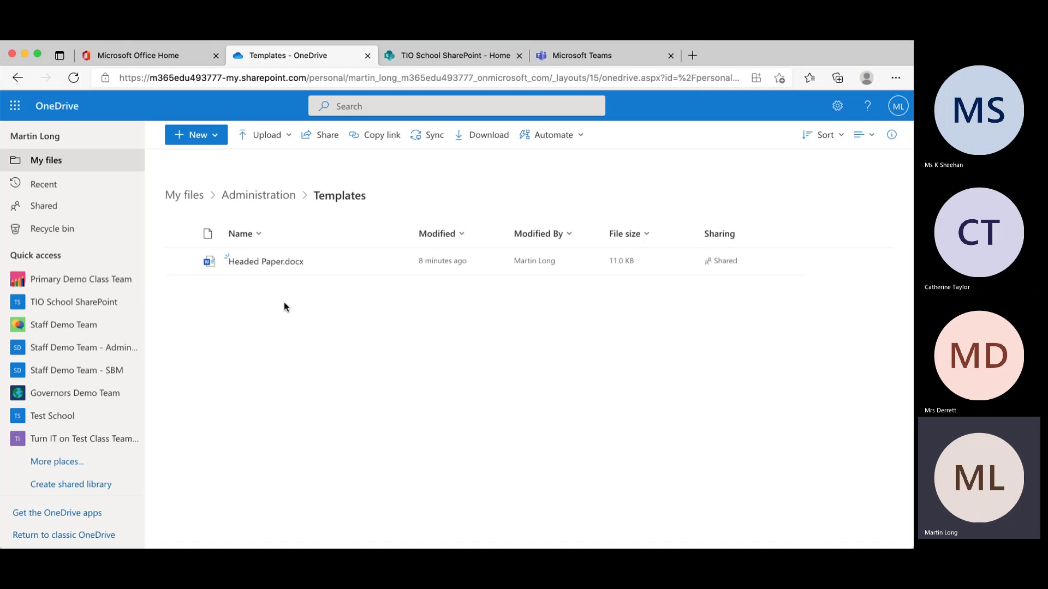
{"action": "left_click", "coordinate": [180, 262]}
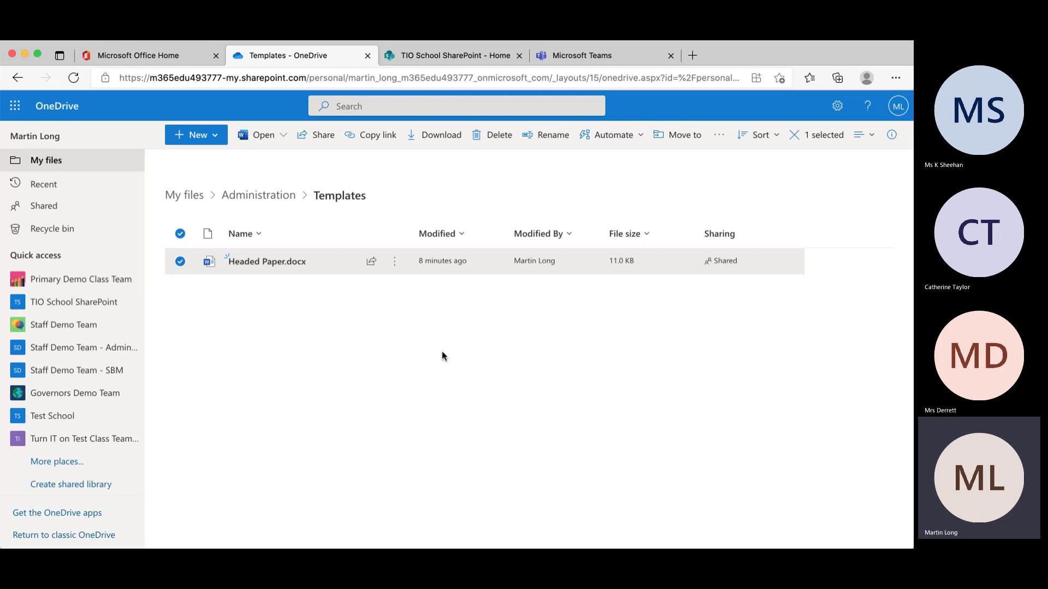
{"action": "left_click", "coordinate": [892, 140]}
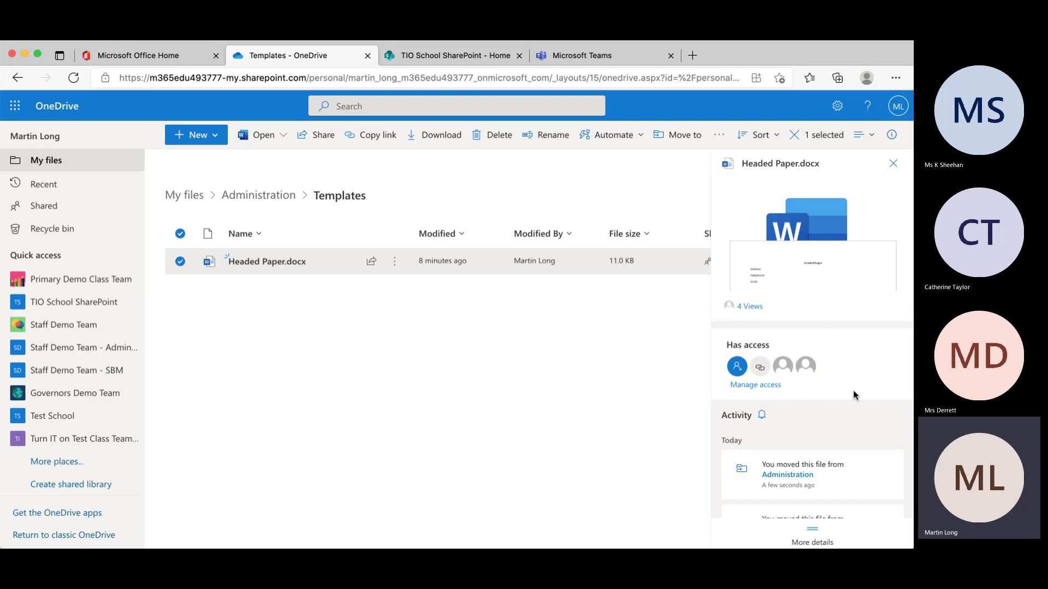
{"action": "scroll", "coordinate": [852, 384], "scroll_direction": "down", "scroll_amount": 2}
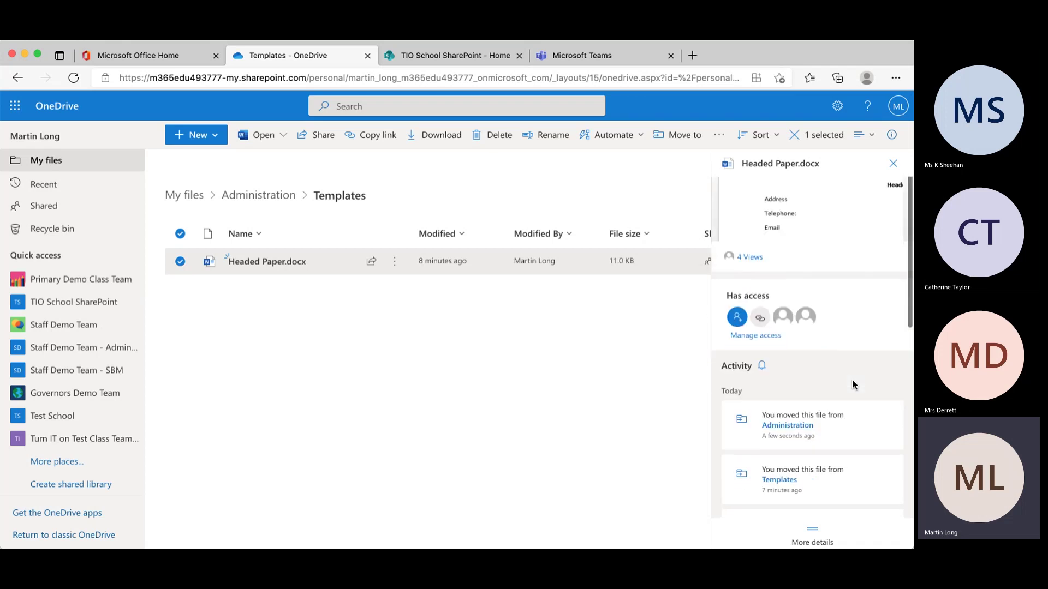
{"action": "scroll", "coordinate": [852, 381], "scroll_direction": "down", "scroll_amount": 4}
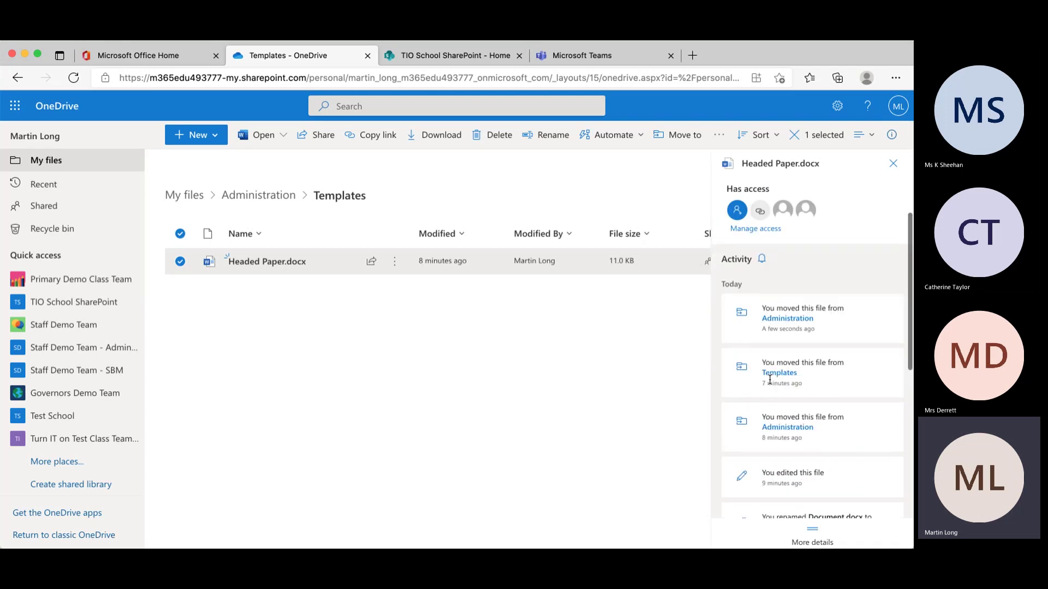
{"action": "scroll", "coordinate": [835, 389], "scroll_direction": "down", "scroll_amount": 10}
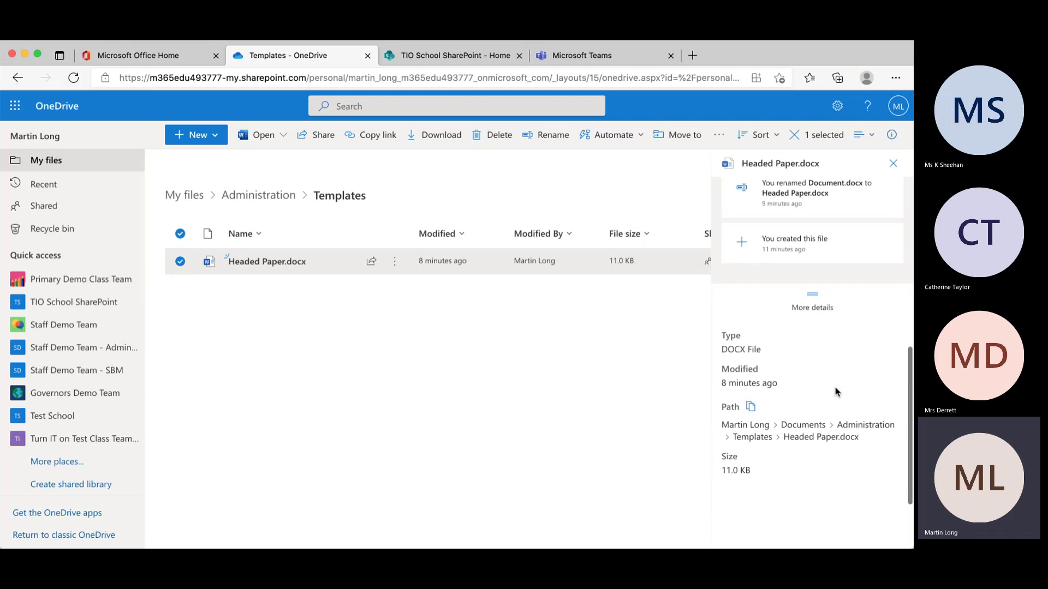
{"action": "scroll", "coordinate": [835, 389], "scroll_direction": "up", "scroll_amount": 10}
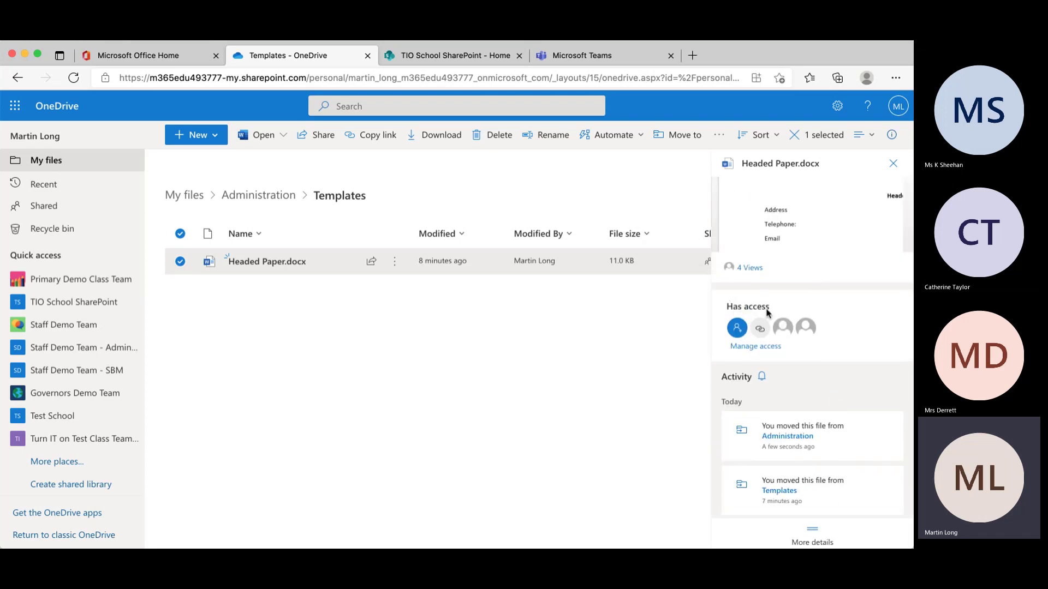
Remove MIEE Teacher's access from the sharing link of Headed Paper.docx, and close the access and details panes.
{"action": "left_click", "coordinate": [758, 346]}
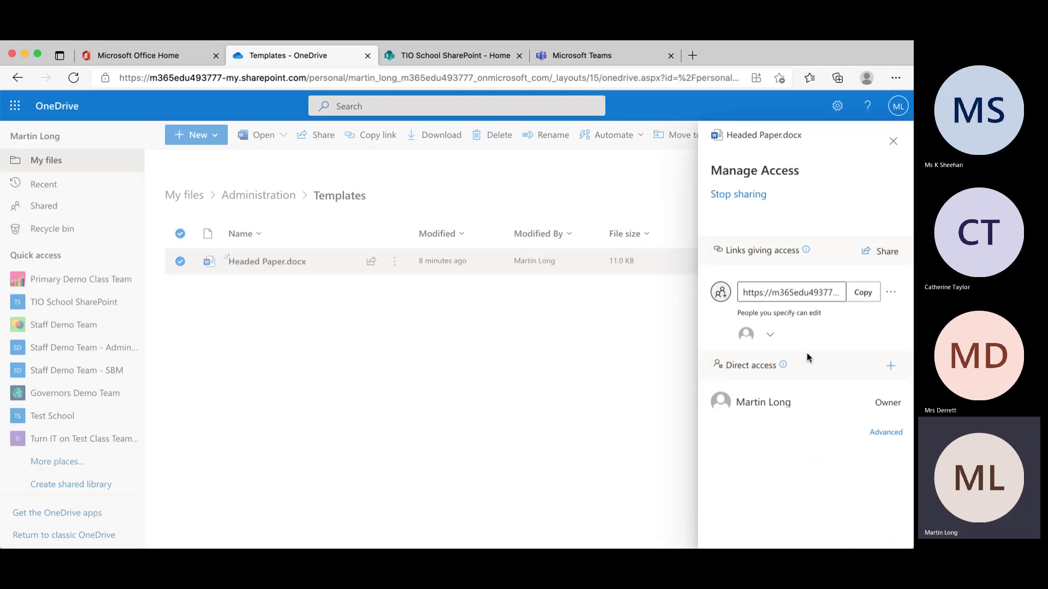
{"action": "left_click", "coordinate": [770, 335]}
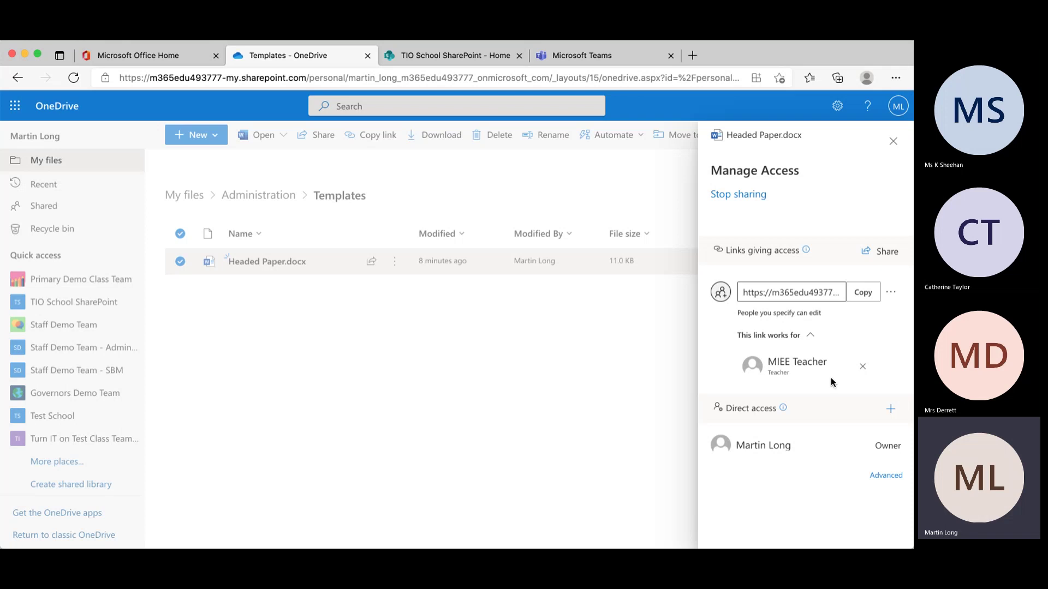
{"action": "left_click", "coordinate": [863, 367]}
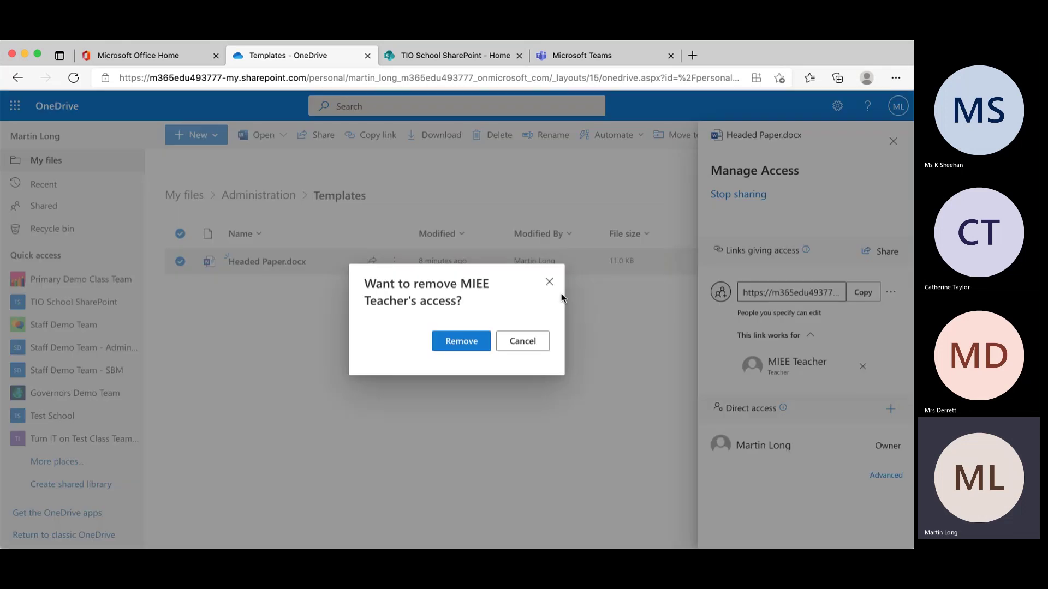
{"action": "left_click", "coordinate": [477, 339]}
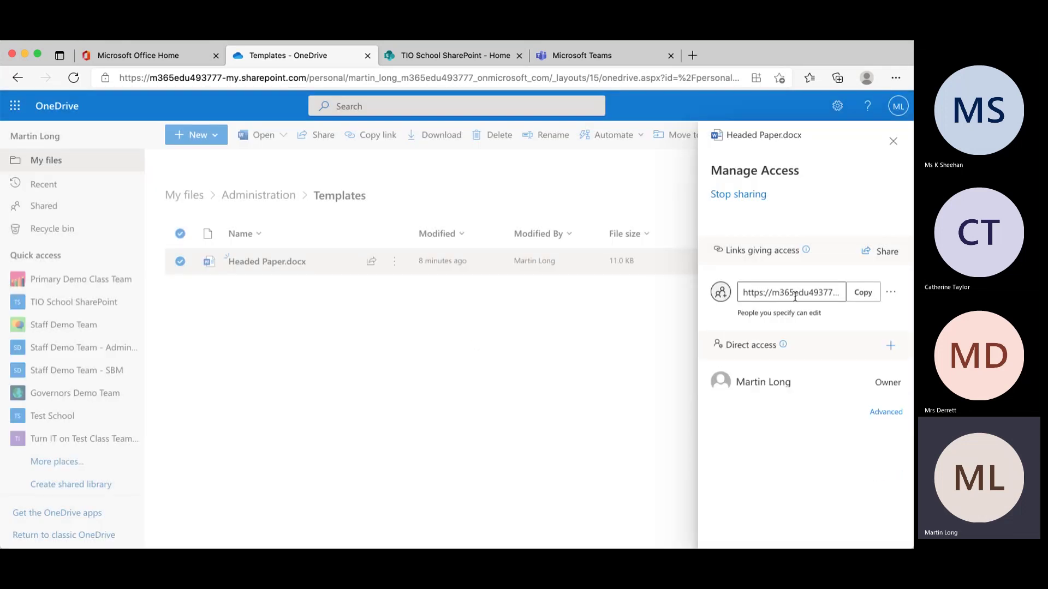
{"action": "left_click", "coordinate": [893, 141]}
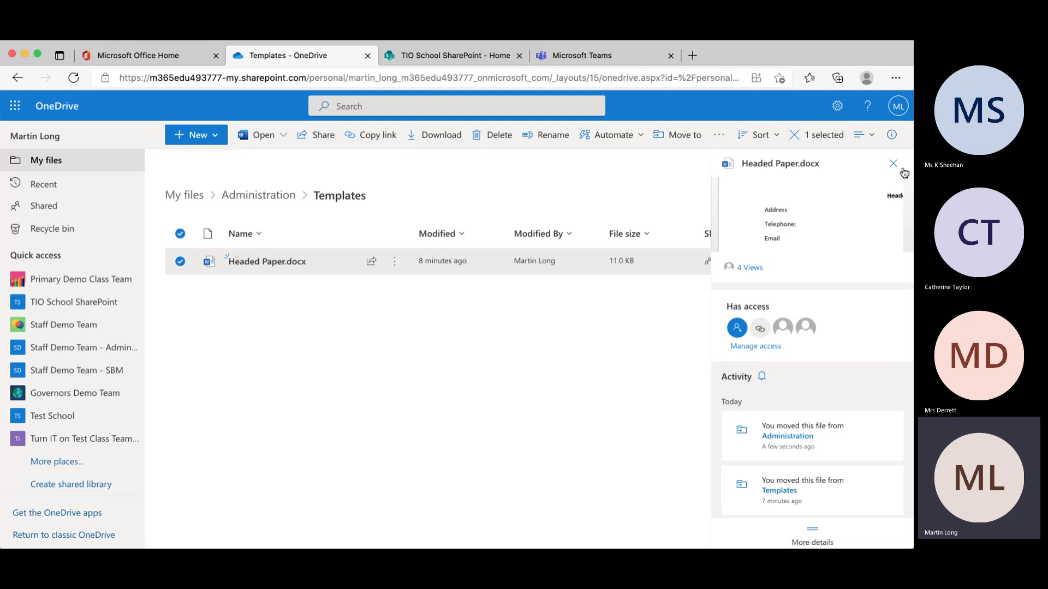
{"action": "left_click", "coordinate": [893, 163]}
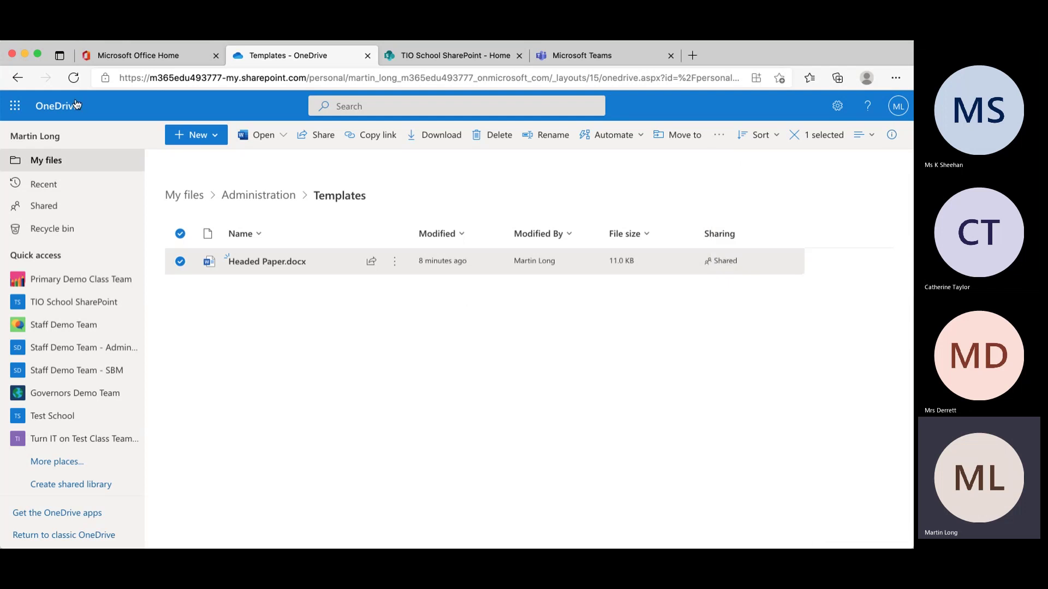
Refresh the Templates folder, select Headed Paper.docx, and review its available file actions and Power Automate options.
{"action": "left_click", "coordinate": [73, 77]}
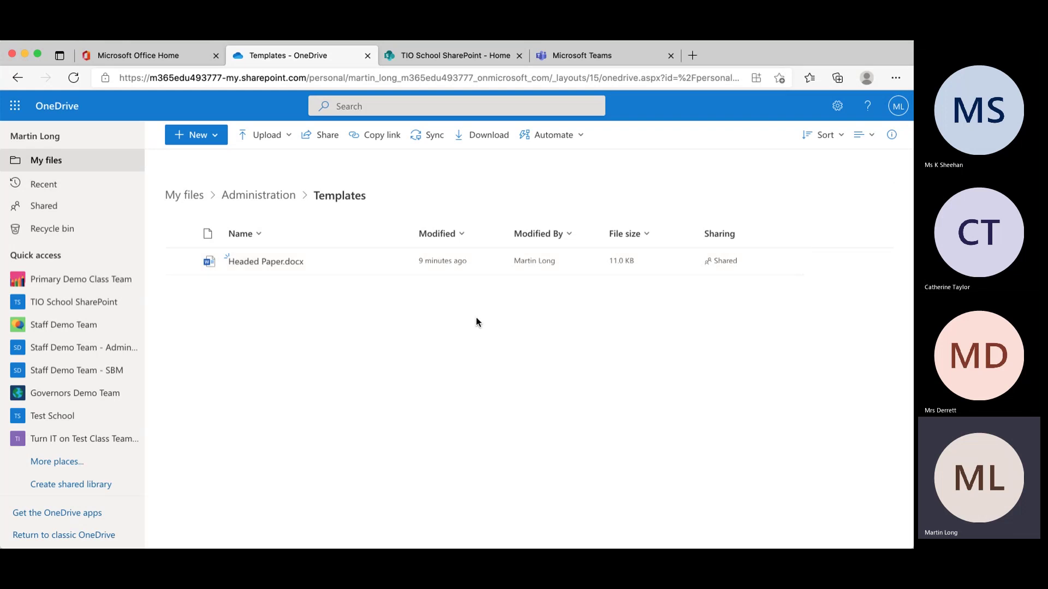
{"action": "left_click", "coordinate": [180, 262]}
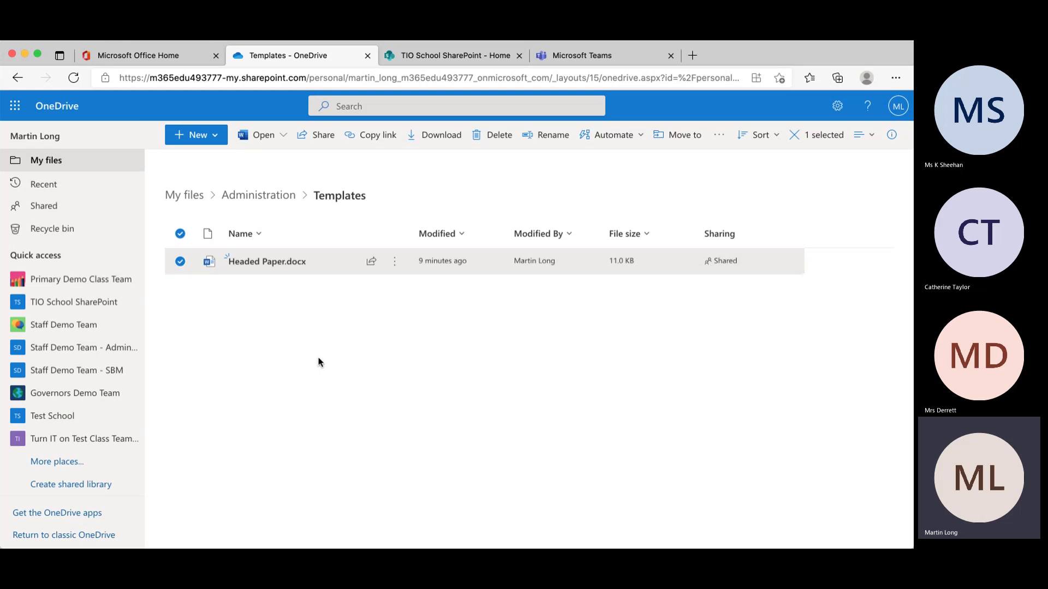
{"action": "left_click", "coordinate": [394, 262]}
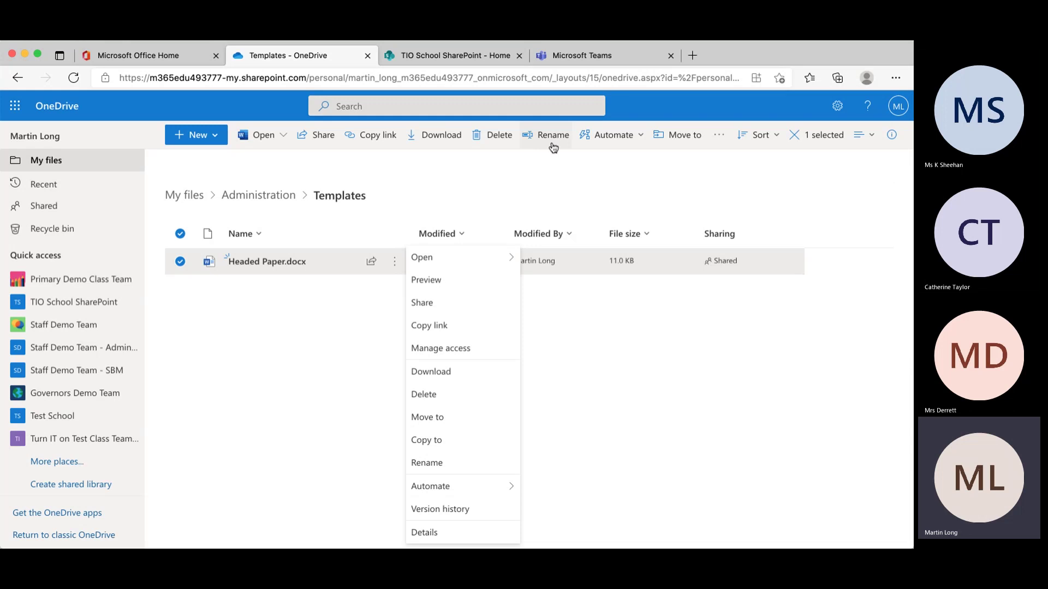
{"action": "left_click", "coordinate": [635, 142]}
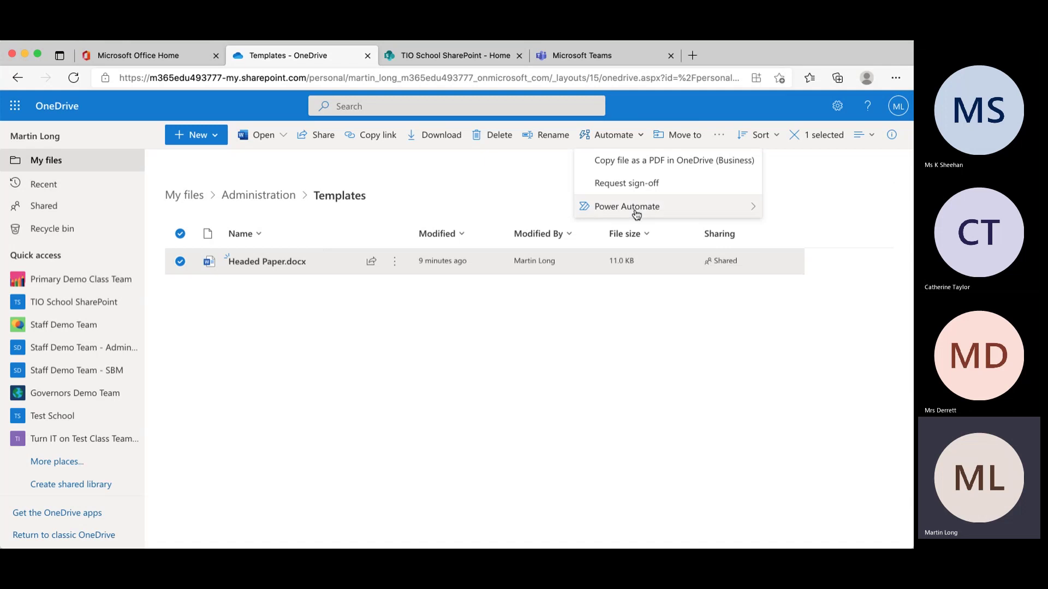
{"action": "mouse_move", "coordinate": [639, 214]}
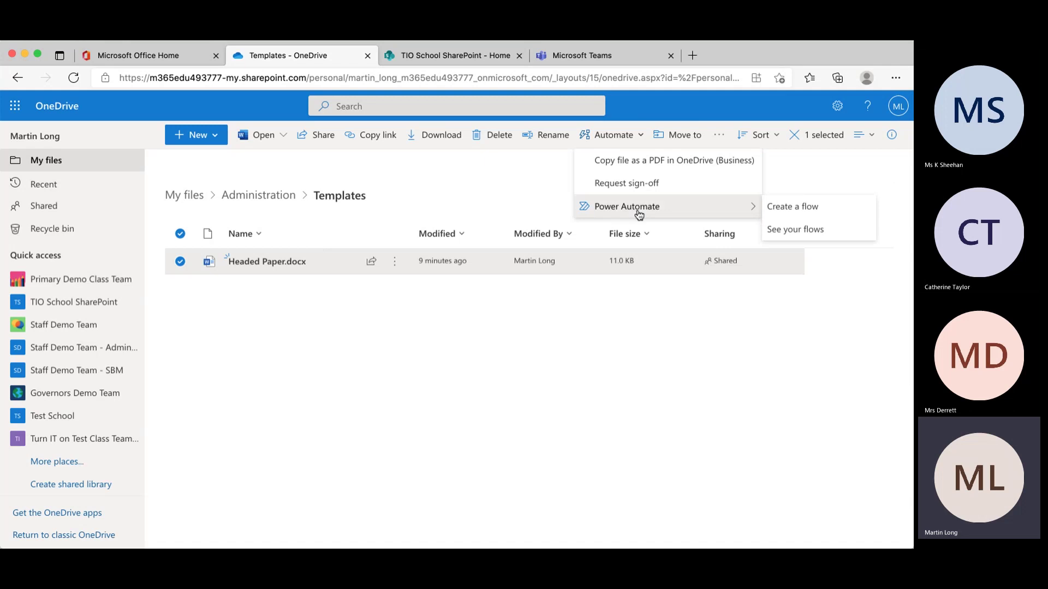
Go up to the Administration folder and try the Compact List and Tiles views.
{"action": "left_click", "coordinate": [274, 196]}
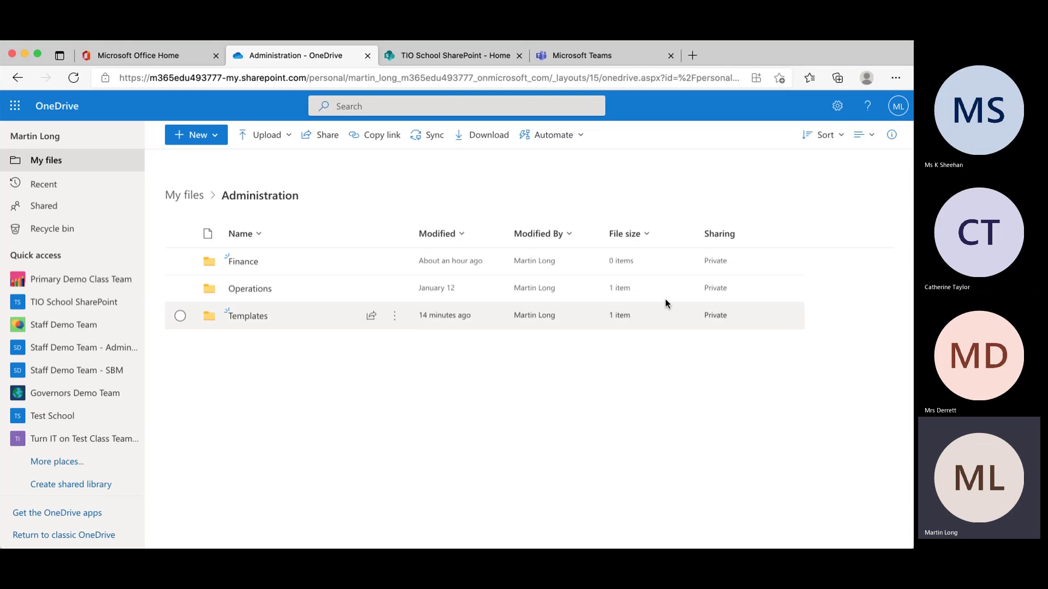
{"action": "left_click", "coordinate": [863, 134]}
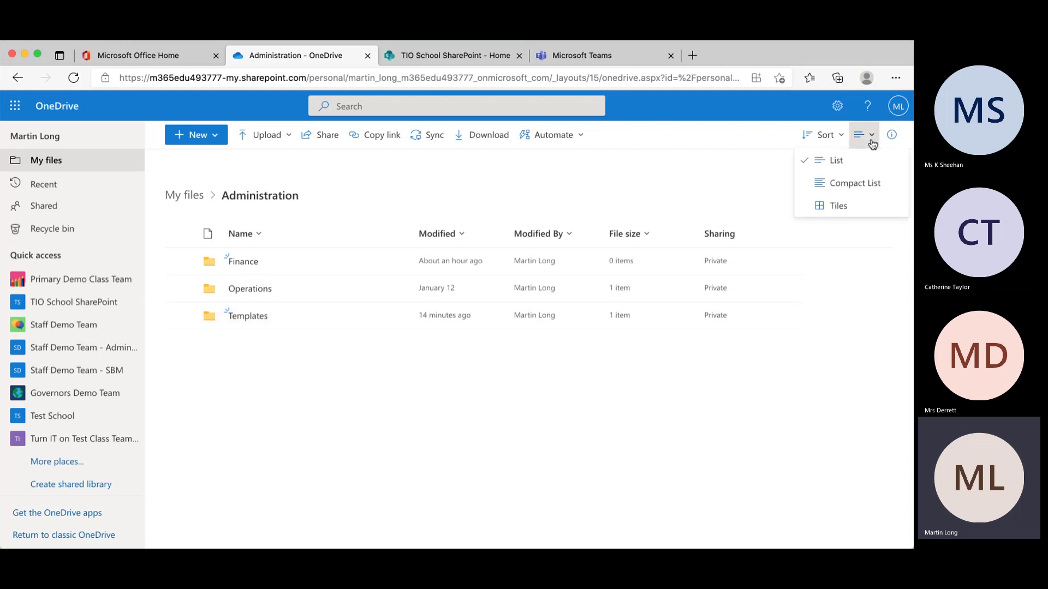
{"action": "left_click", "coordinate": [845, 186]}
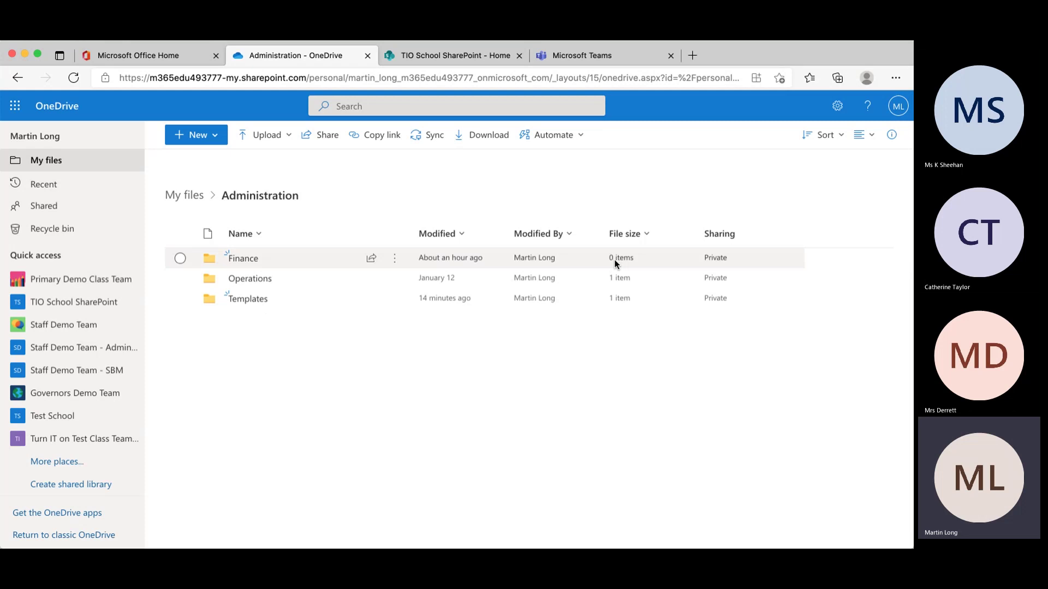
{"action": "left_click", "coordinate": [861, 142]}
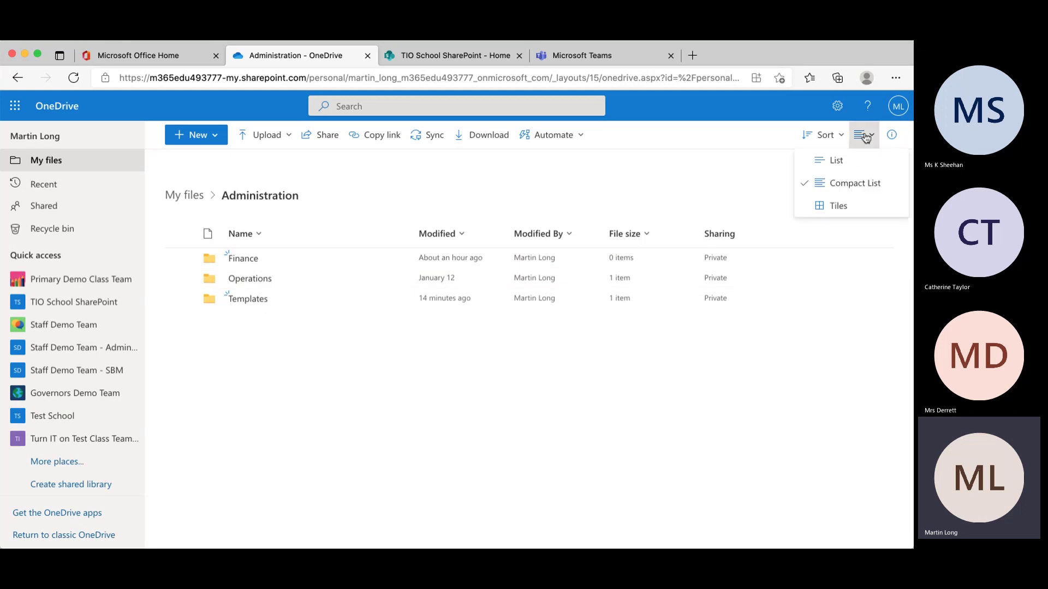
{"action": "left_click", "coordinate": [844, 202]}
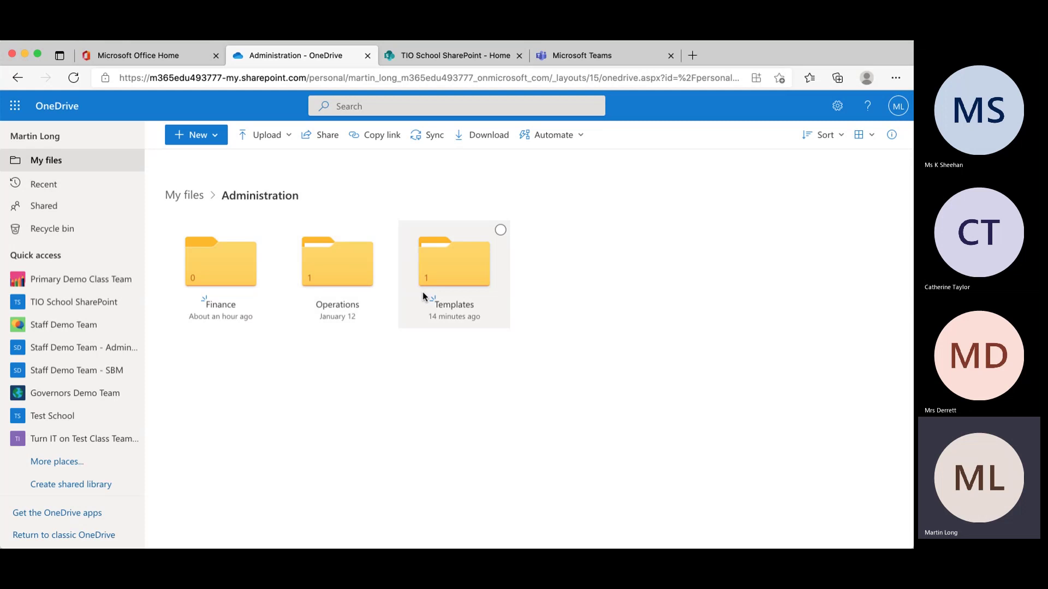
Open the Templates folder to see the Headed Paper.docx thumbnail and switch back to the List view.
{"action": "left_click", "coordinate": [447, 268]}
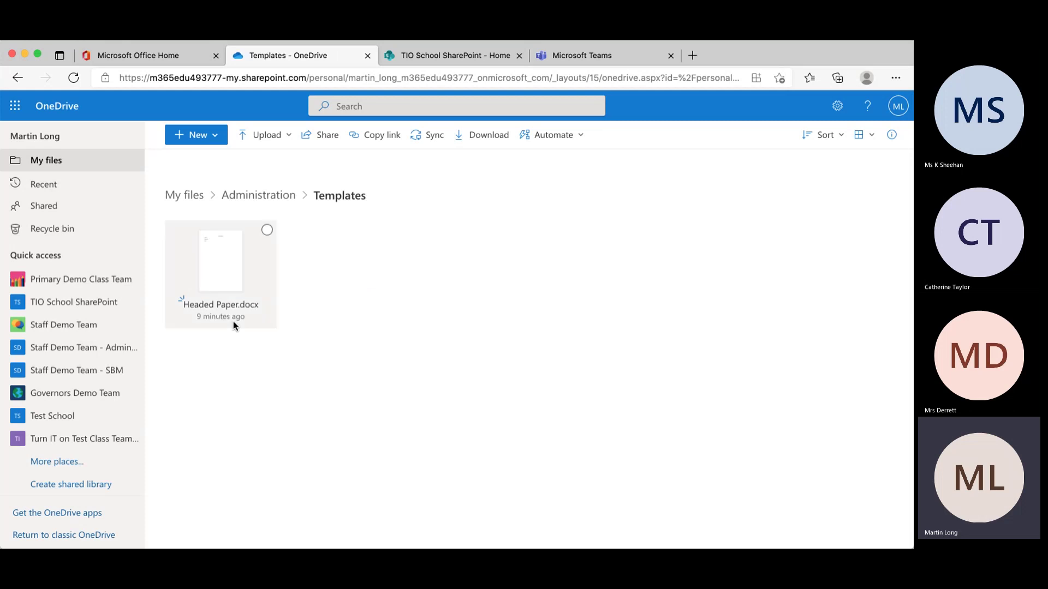
{"action": "mouse_move", "coordinate": [234, 281]}
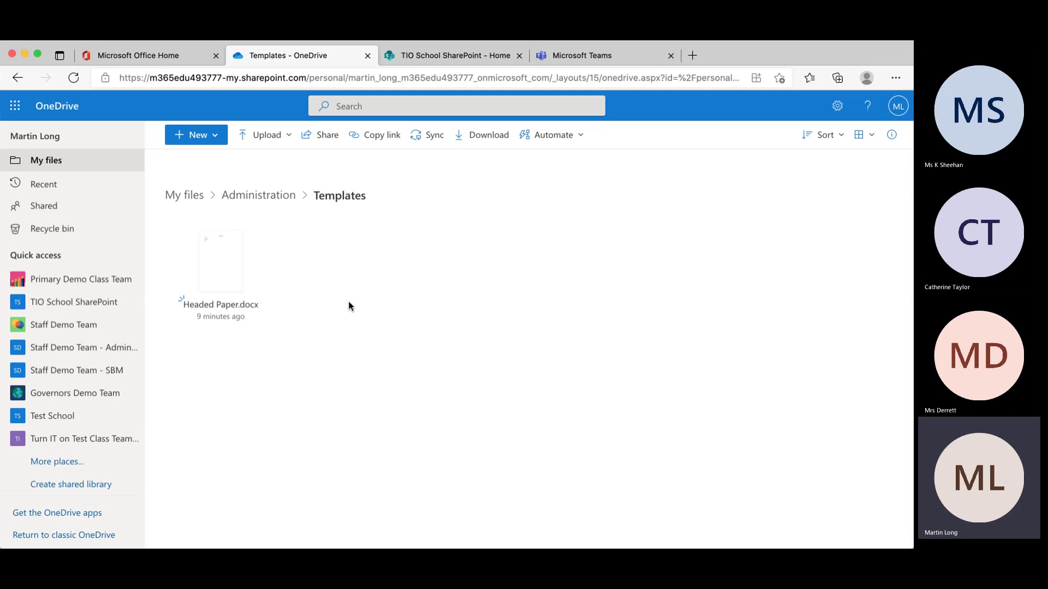
{"action": "left_click", "coordinate": [865, 136]}
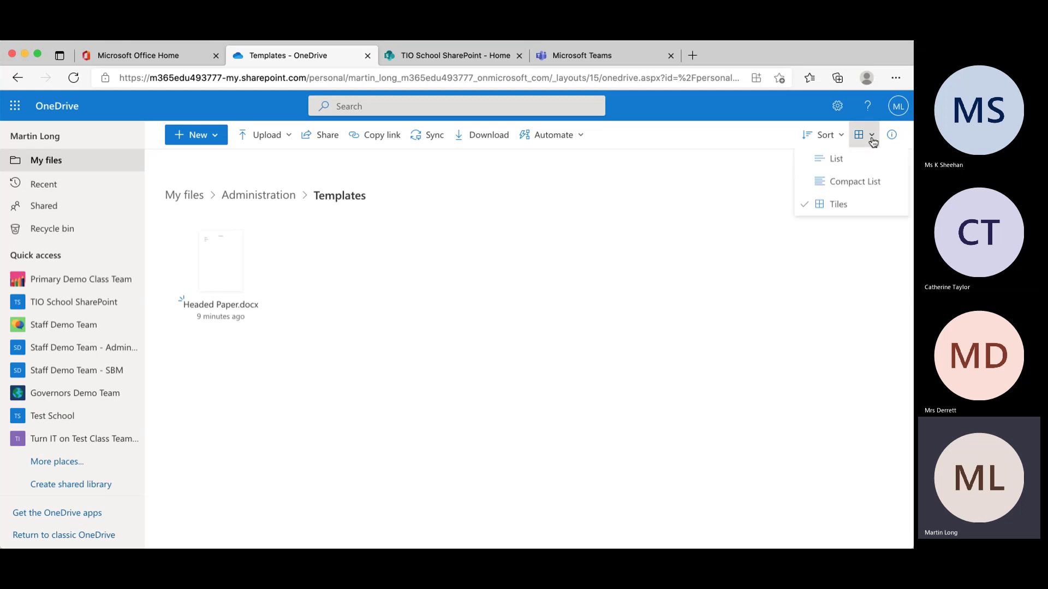
{"action": "left_click", "coordinate": [849, 168]}
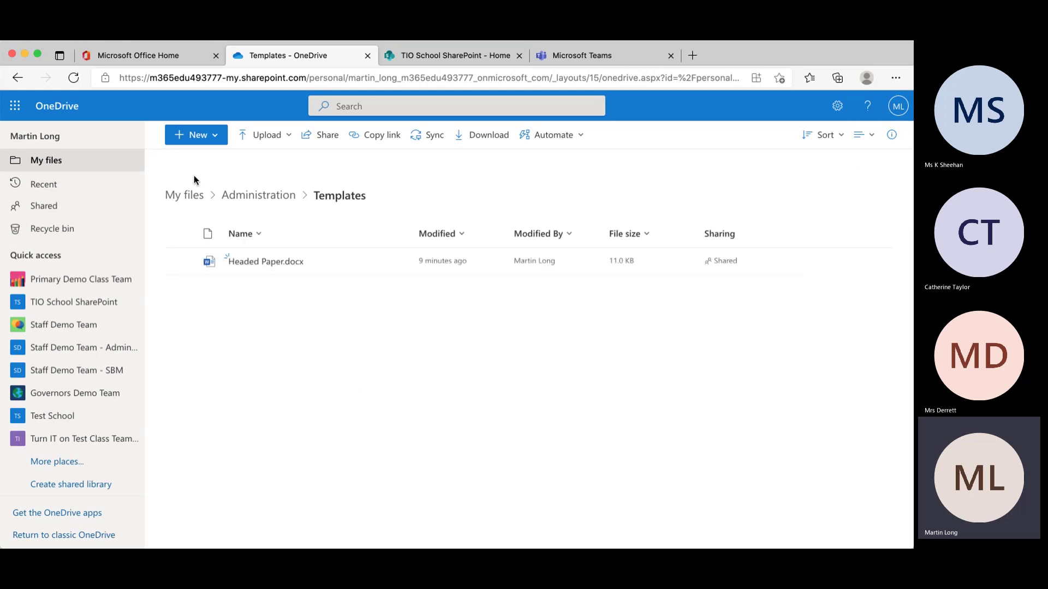
Return to My files, review the sorting options for the folder and its Name column, and look through the file list.
{"action": "left_click", "coordinate": [184, 198]}
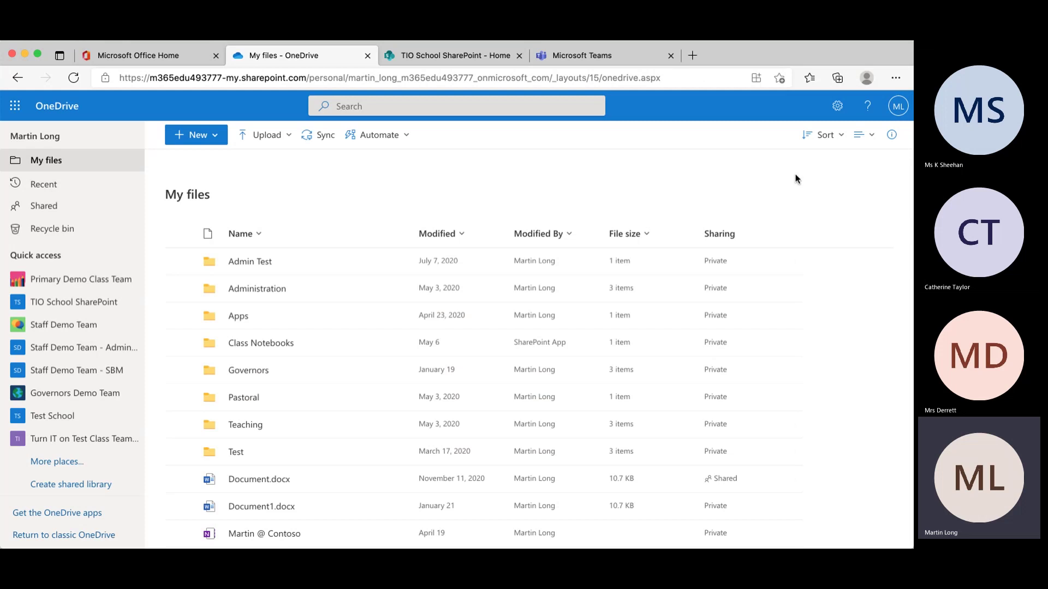
{"action": "left_click", "coordinate": [841, 141]}
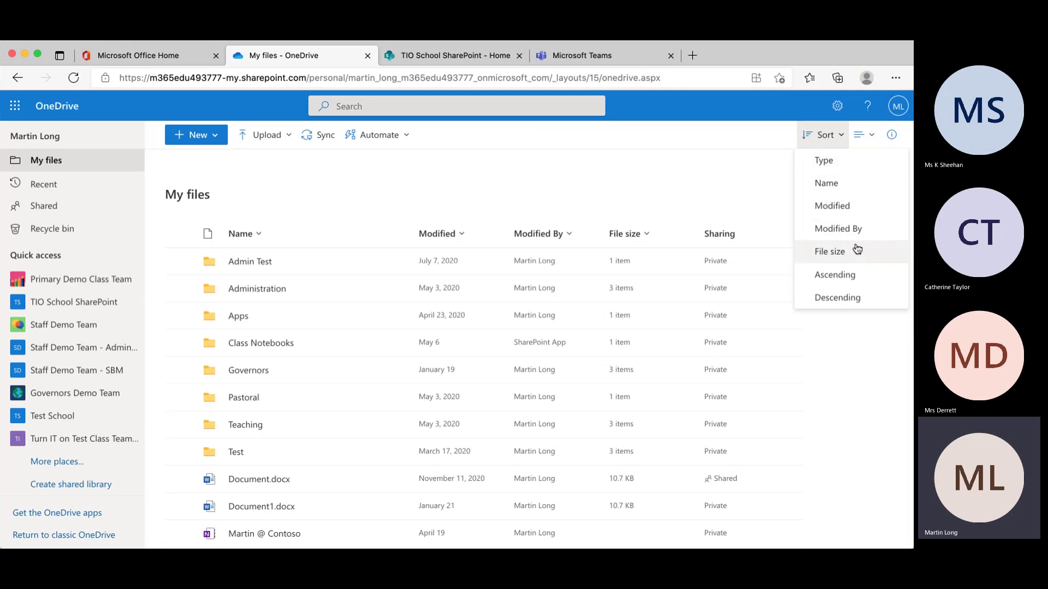
{"action": "left_click", "coordinate": [721, 182]}
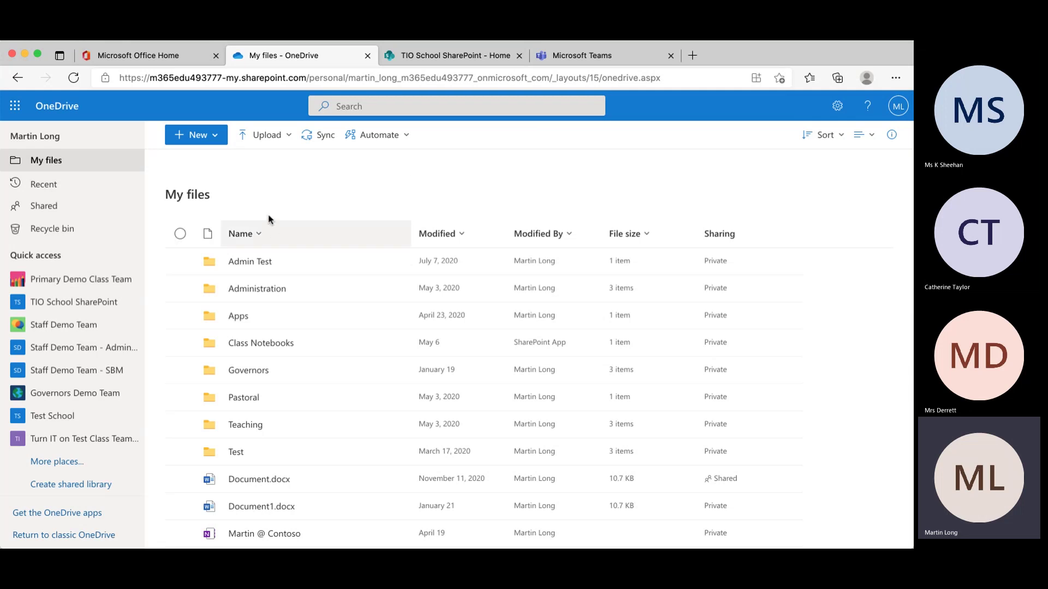
{"action": "left_click", "coordinate": [259, 236]}
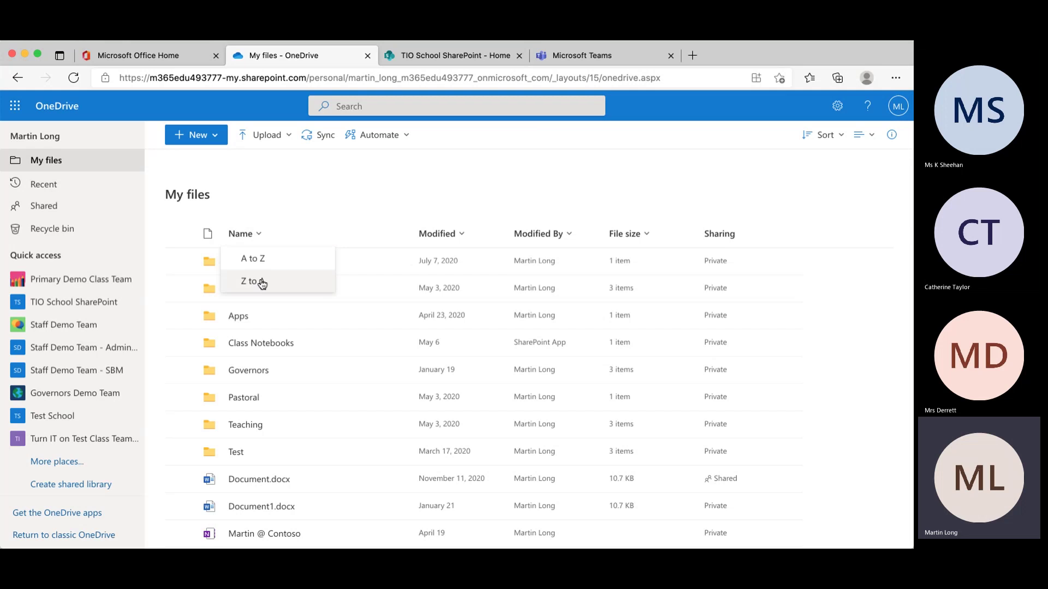
{"action": "left_click", "coordinate": [334, 194]}
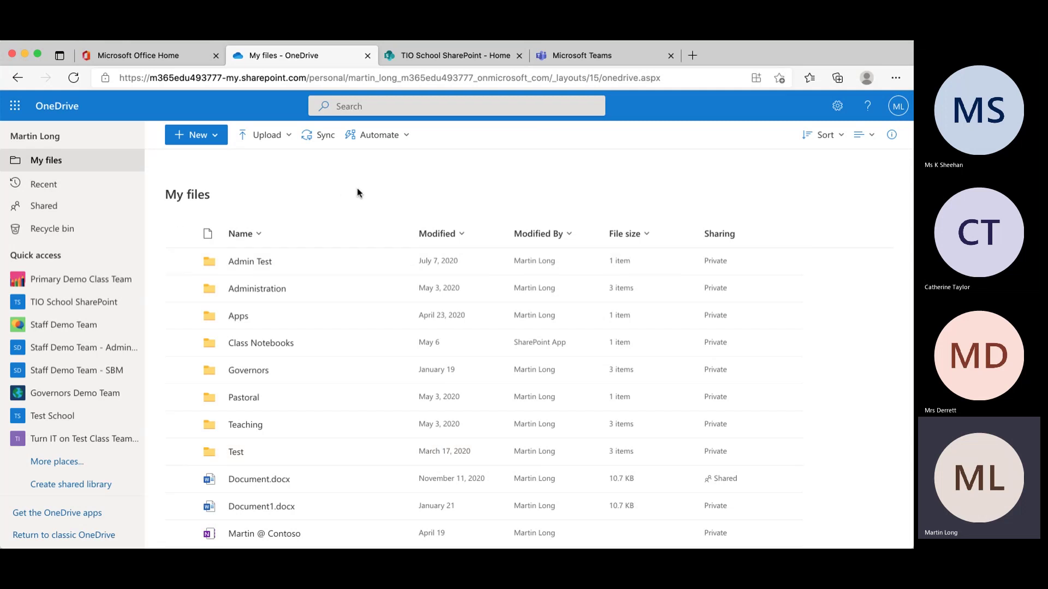
{"action": "scroll", "coordinate": [330, 483], "scroll_direction": "down", "scroll_amount": 1}
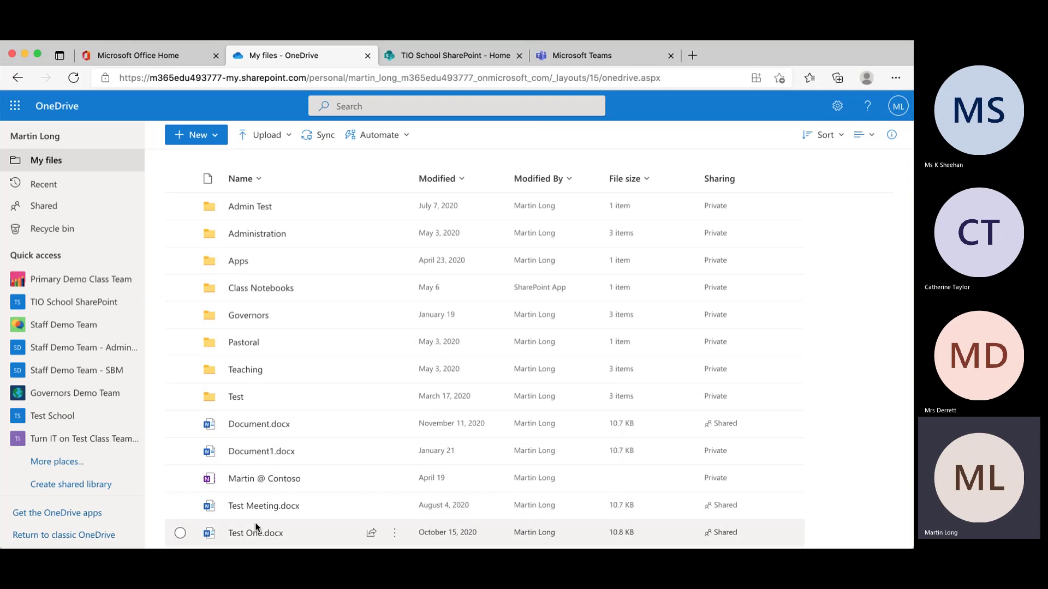
{"action": "mouse_move", "coordinate": [270, 510]}
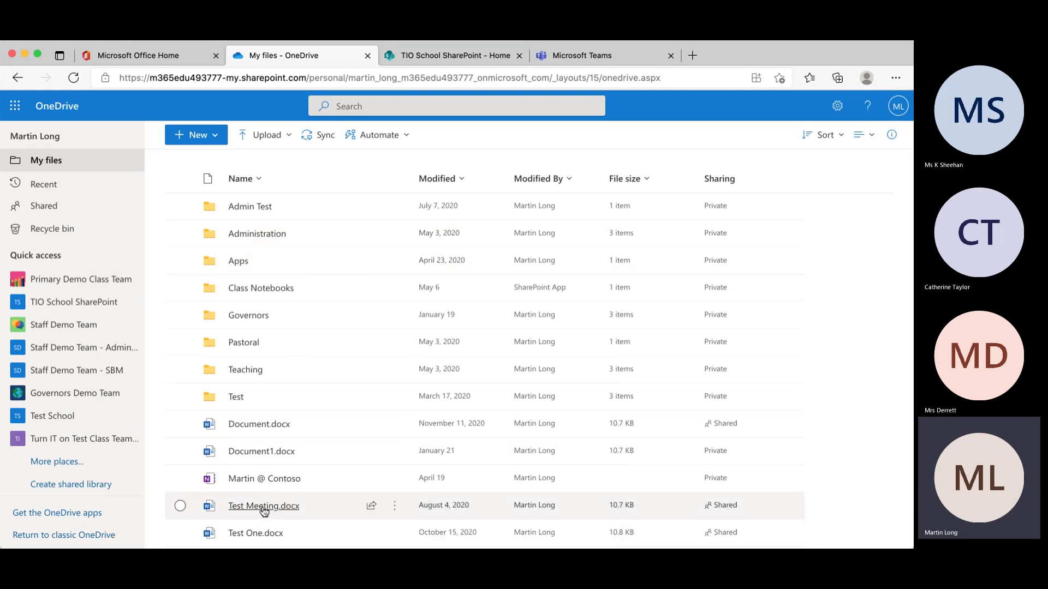
{"action": "scroll", "coordinate": [481, 279], "scroll_direction": "up", "scroll_amount": 1}
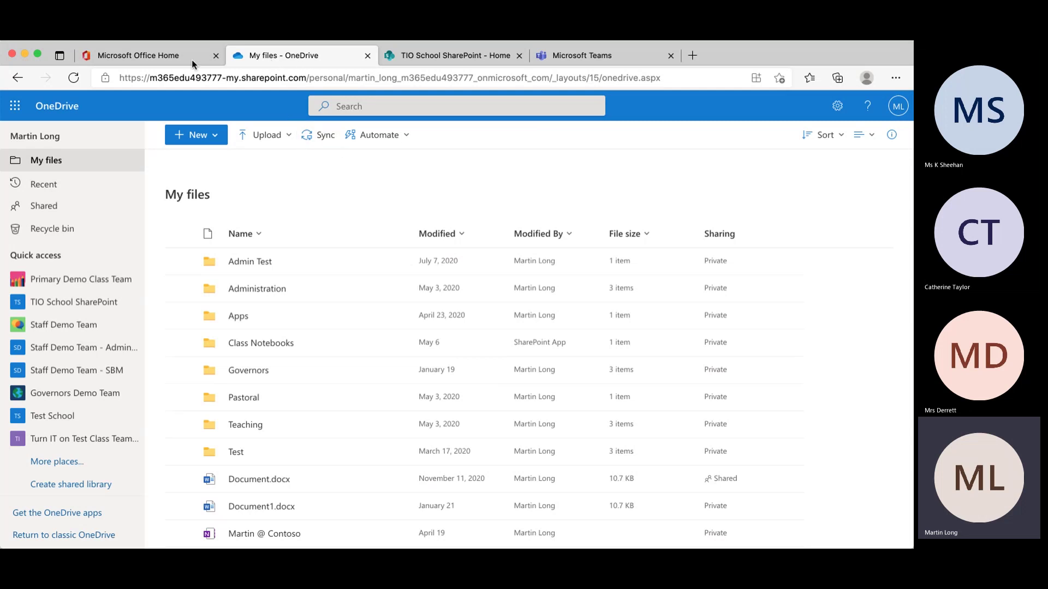
Switch to Microsoft Office Home and view the list of available Office 365 apps.
{"action": "left_click", "coordinate": [128, 52]}
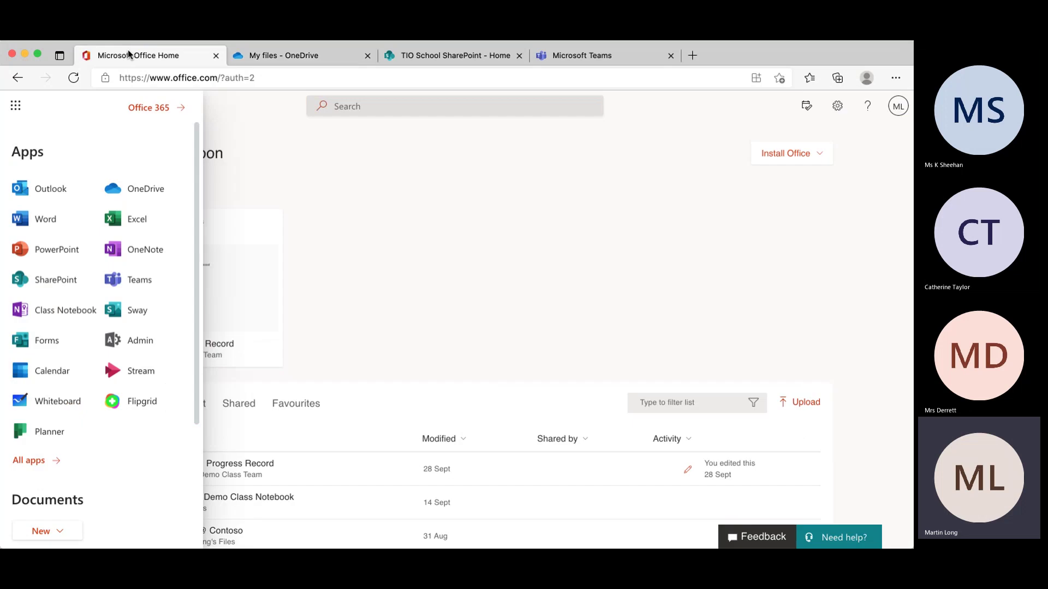
{"action": "left_click", "coordinate": [16, 109]}
{"action": "left_click", "coordinate": [17, 113]}
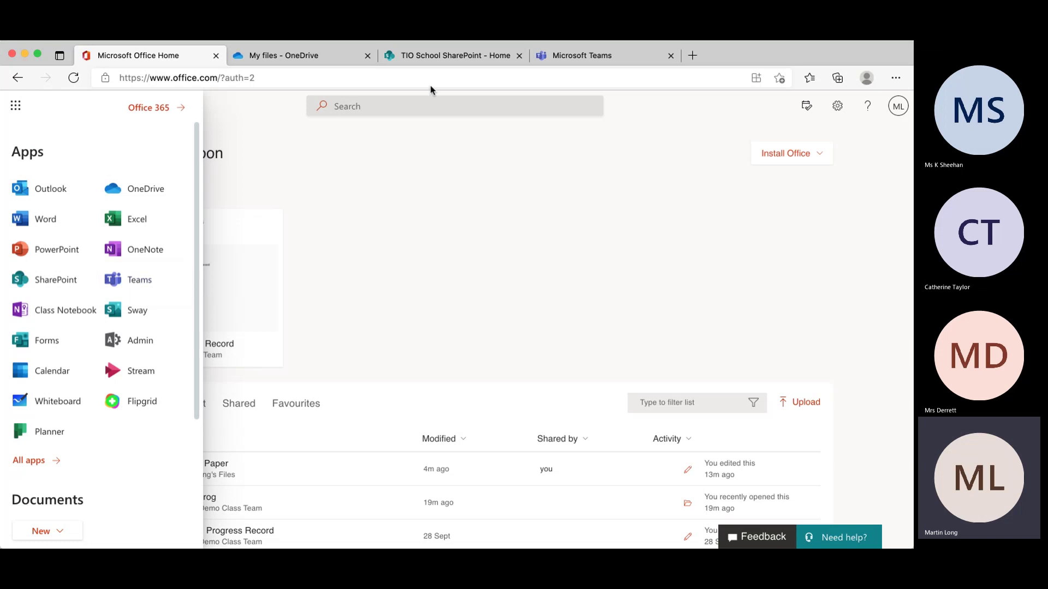
Look at the TIO School SharePoint home page and the overview of teams in Microsoft Teams.
{"action": "left_click", "coordinate": [440, 54]}
{"action": "left_click", "coordinate": [574, 55]}
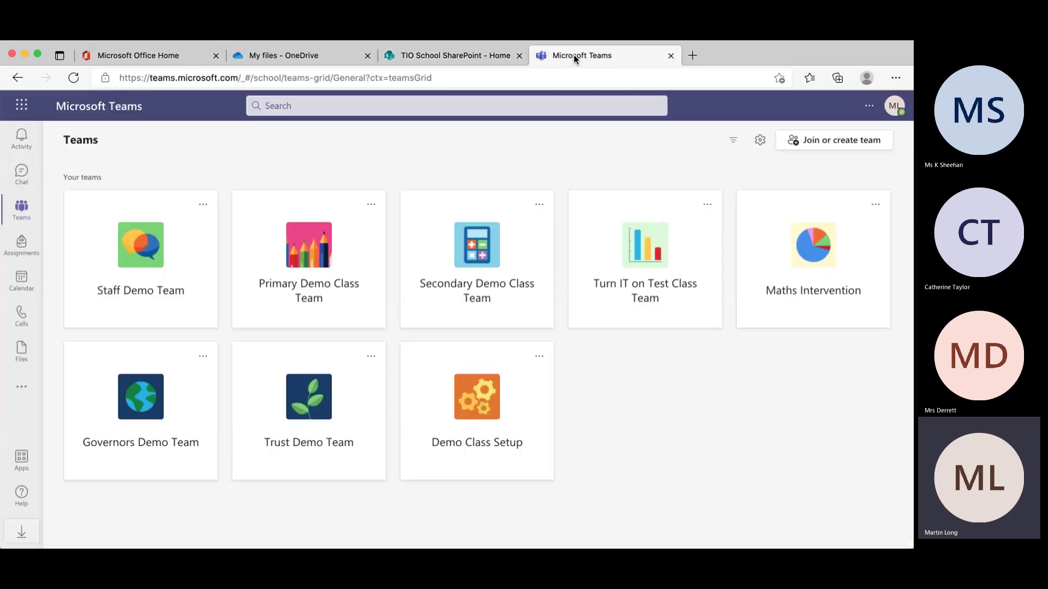
{"action": "left_click", "coordinate": [441, 56]}
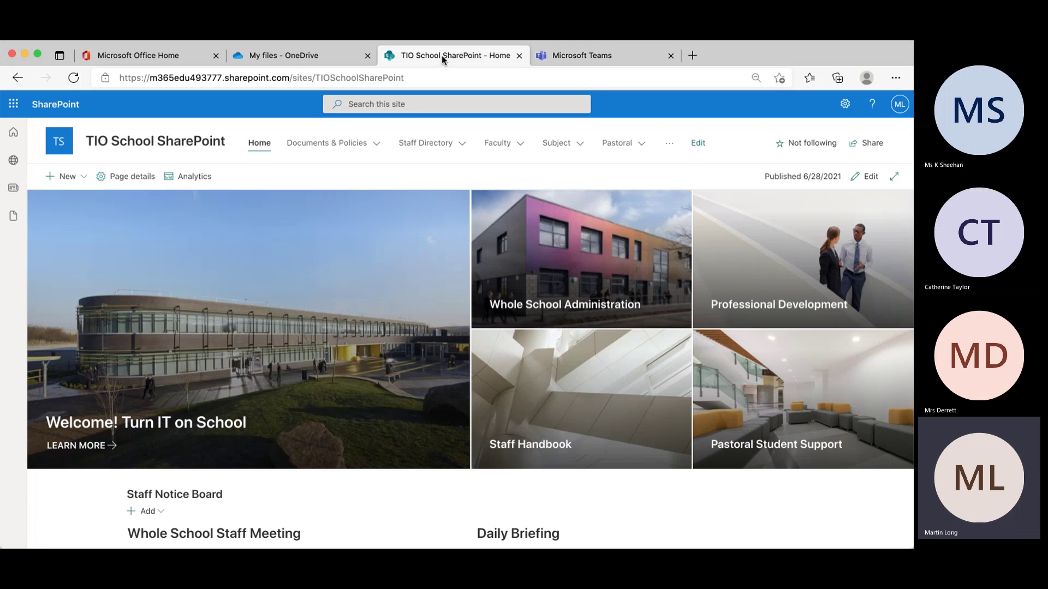
{"action": "left_click", "coordinate": [571, 55]}
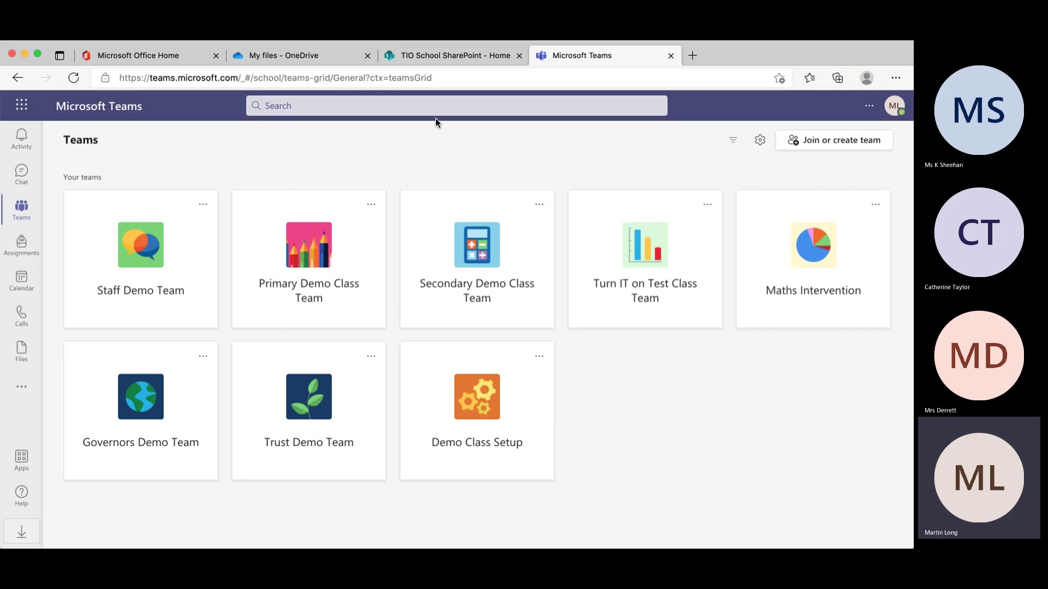
Switch to the TIO School SharePoint site and look over its home page tiles and Staff Notice Board.
{"action": "left_click", "coordinate": [438, 56]}
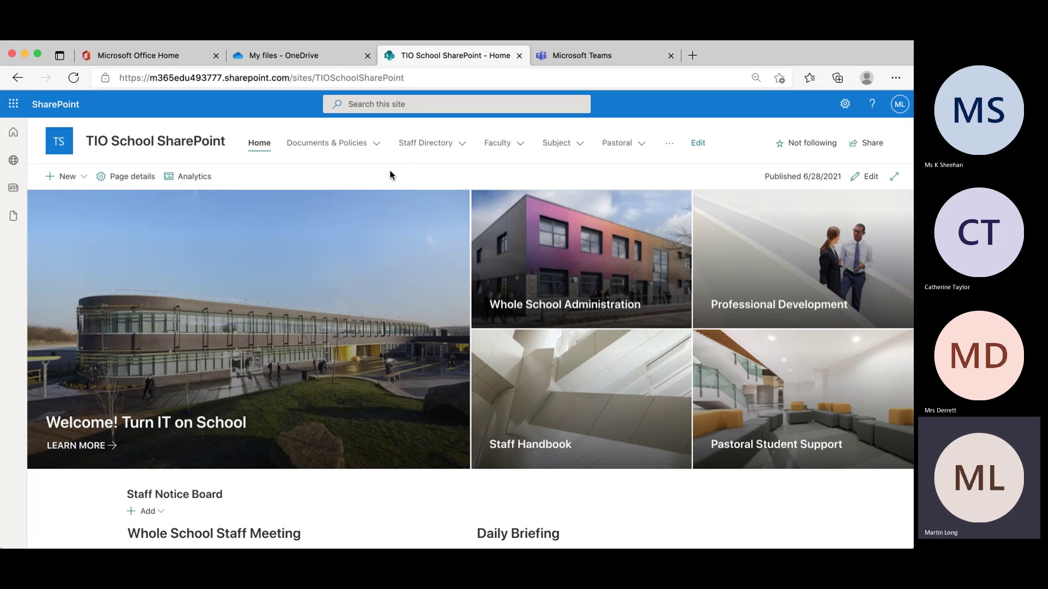
{"action": "scroll", "coordinate": [384, 353], "scroll_direction": "down", "scroll_amount": 1}
{"action": "scroll", "coordinate": [384, 353], "scroll_direction": "up", "scroll_amount": 1}
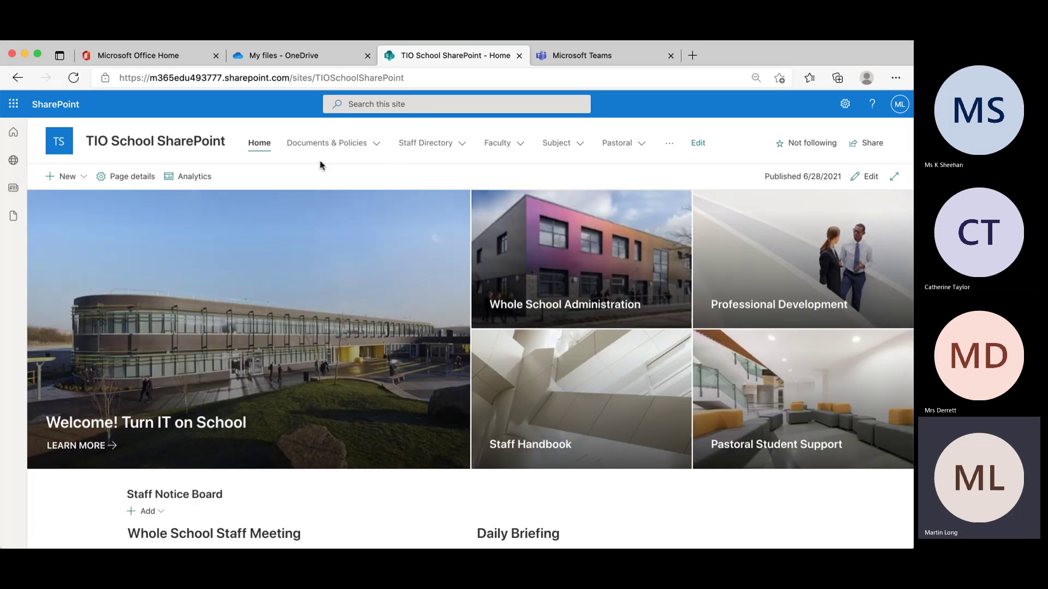
{"action": "scroll", "coordinate": [343, 305], "scroll_direction": "down", "scroll_amount": 1}
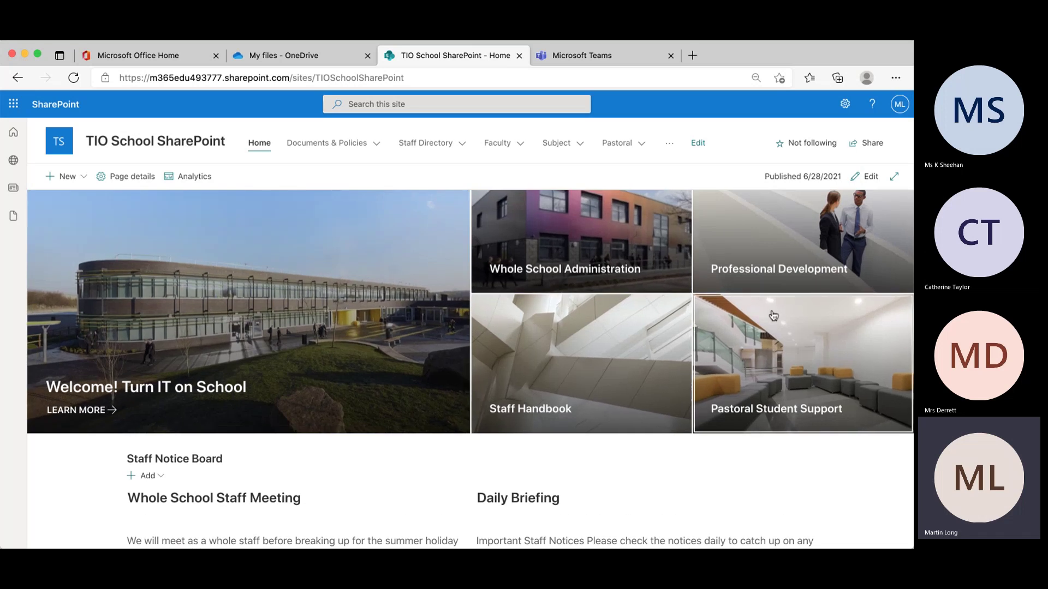
{"action": "scroll", "coordinate": [421, 393], "scroll_direction": "down", "scroll_amount": 1}
{"action": "scroll", "coordinate": [412, 306], "scroll_direction": "up", "scroll_amount": 2}
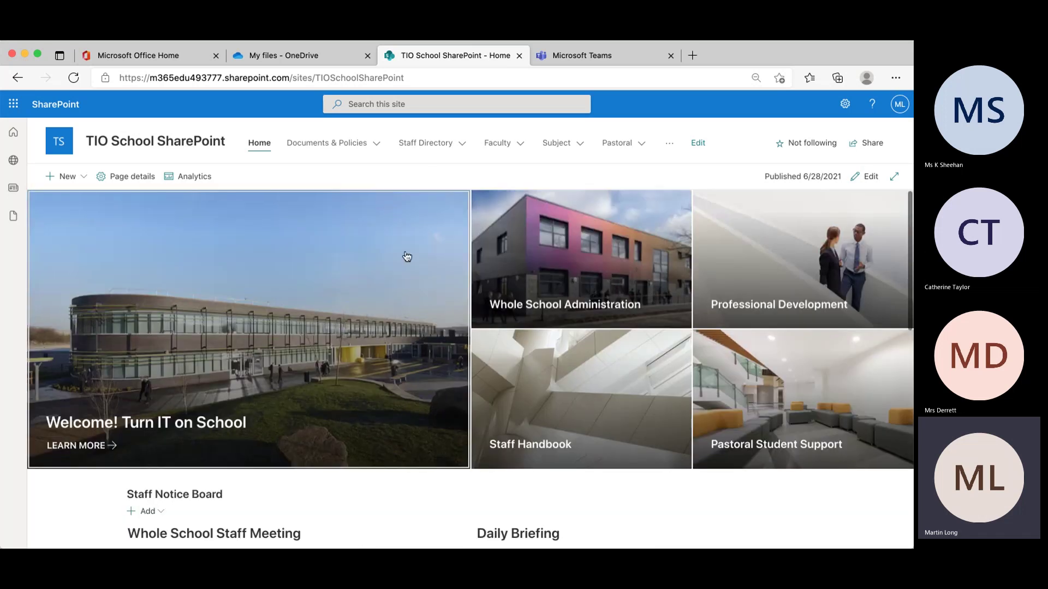
View the Faculty links in the site navigation and open the Science document library under Subject.
{"action": "left_click", "coordinate": [520, 147]}
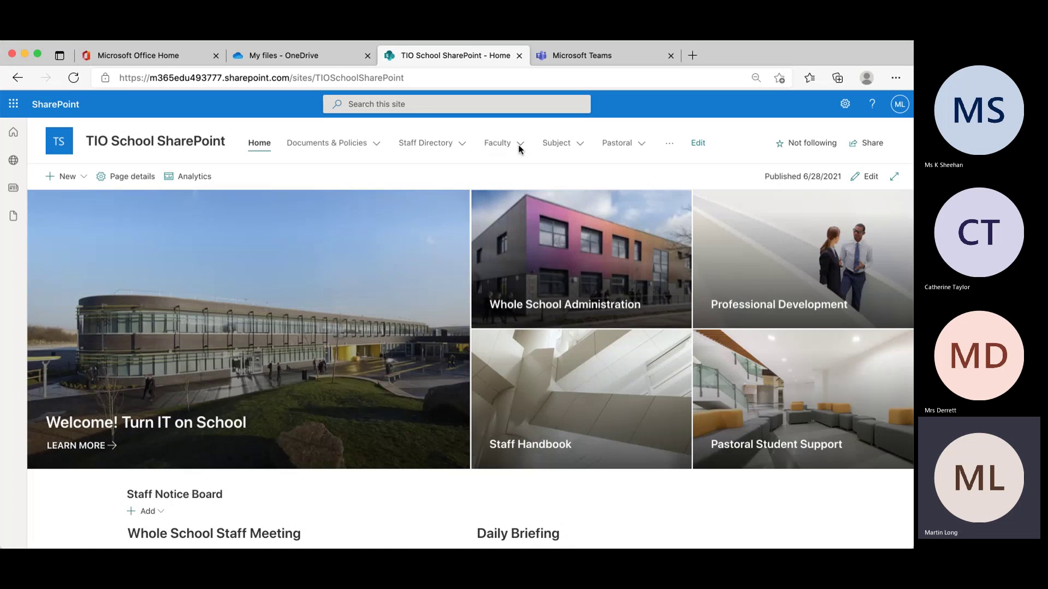
{"action": "left_click", "coordinate": [519, 146]}
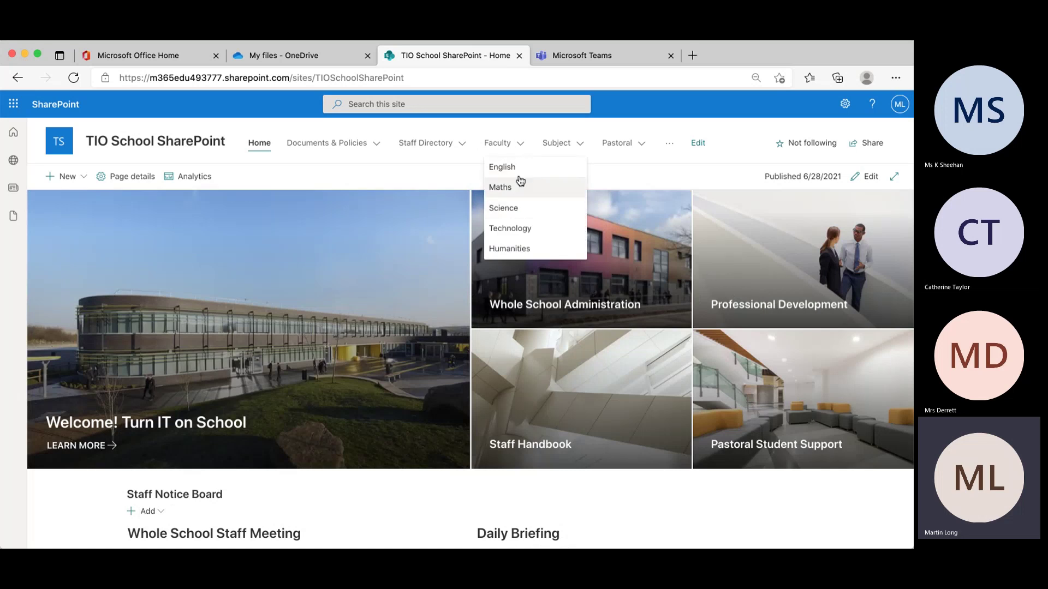
{"action": "left_click", "coordinate": [580, 144]}
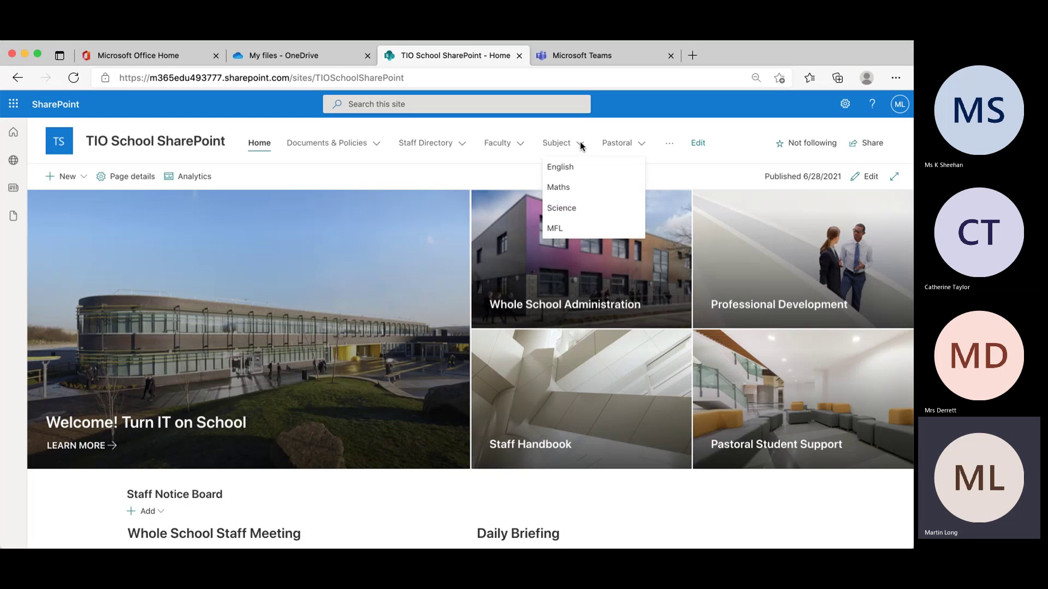
{"action": "left_click", "coordinate": [570, 207]}
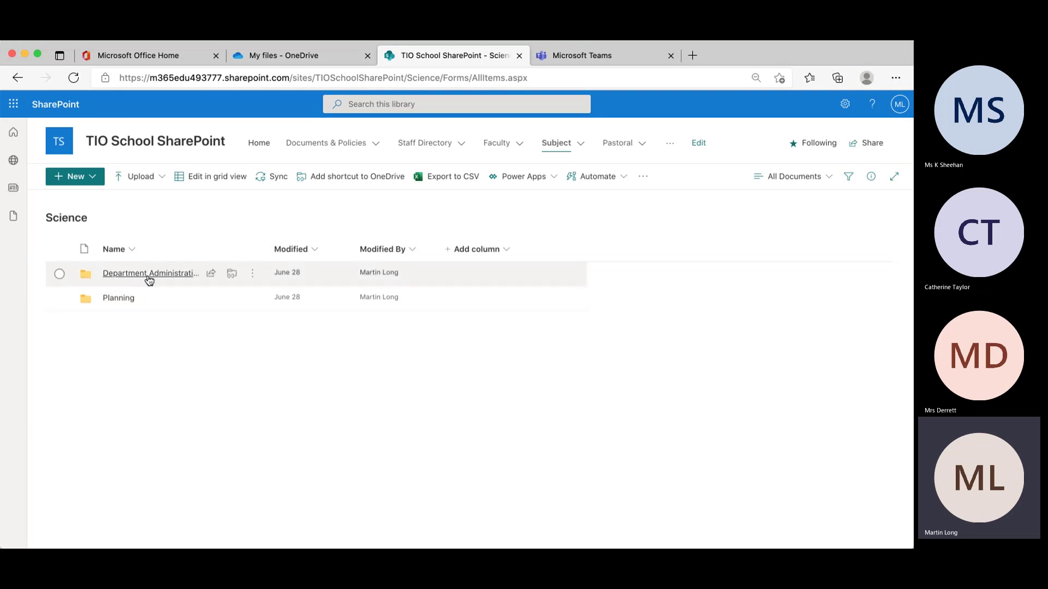
Look inside the Planning folder and the Team Meetings folder under Department Administration in the Science library.
{"action": "left_click", "coordinate": [118, 298]}
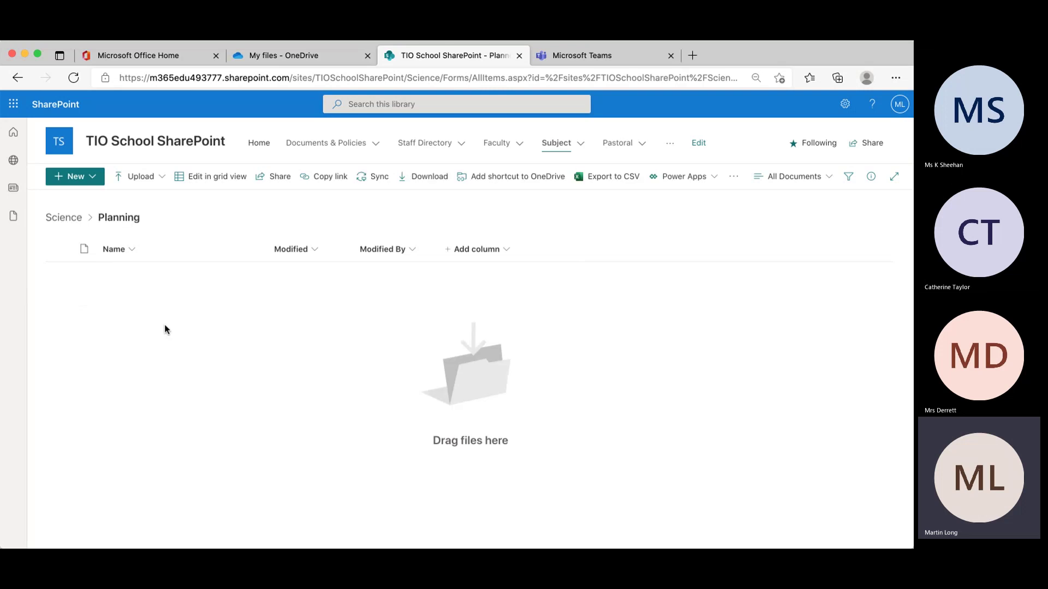
{"action": "left_click", "coordinate": [63, 219]}
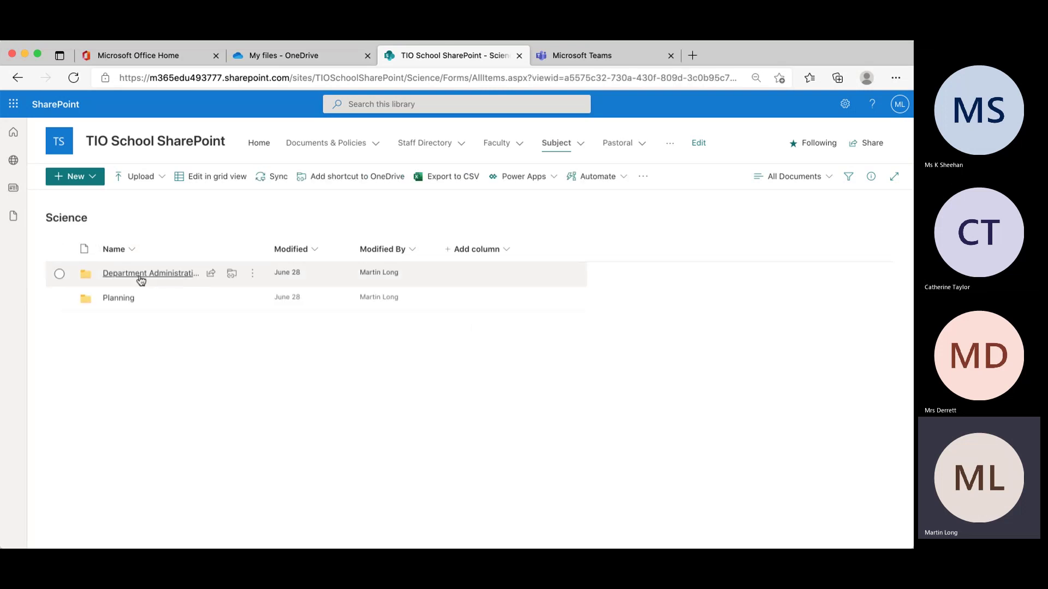
{"action": "left_click", "coordinate": [140, 279]}
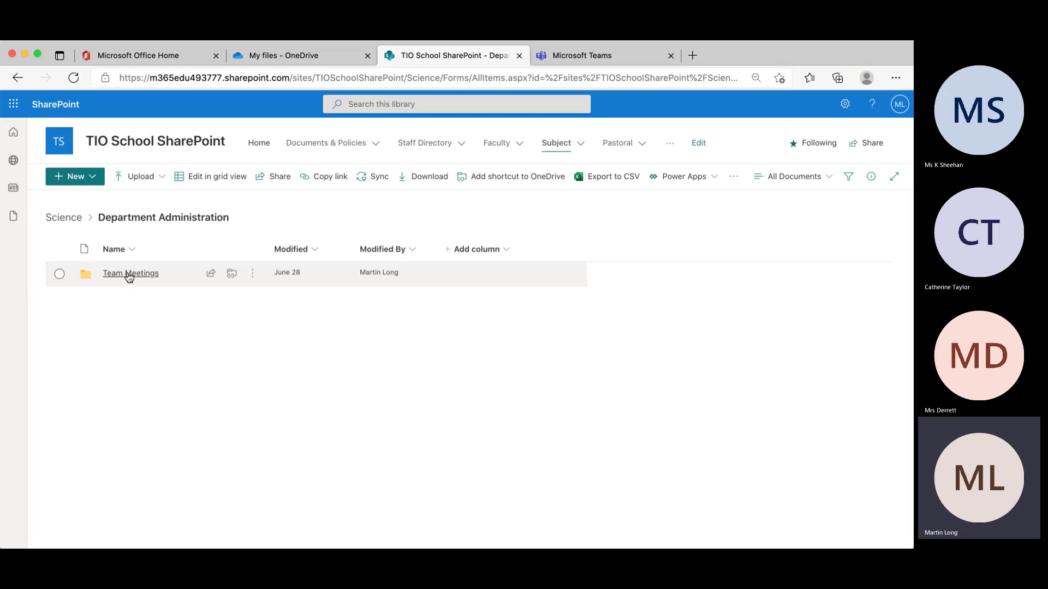
{"action": "left_click", "coordinate": [127, 276]}
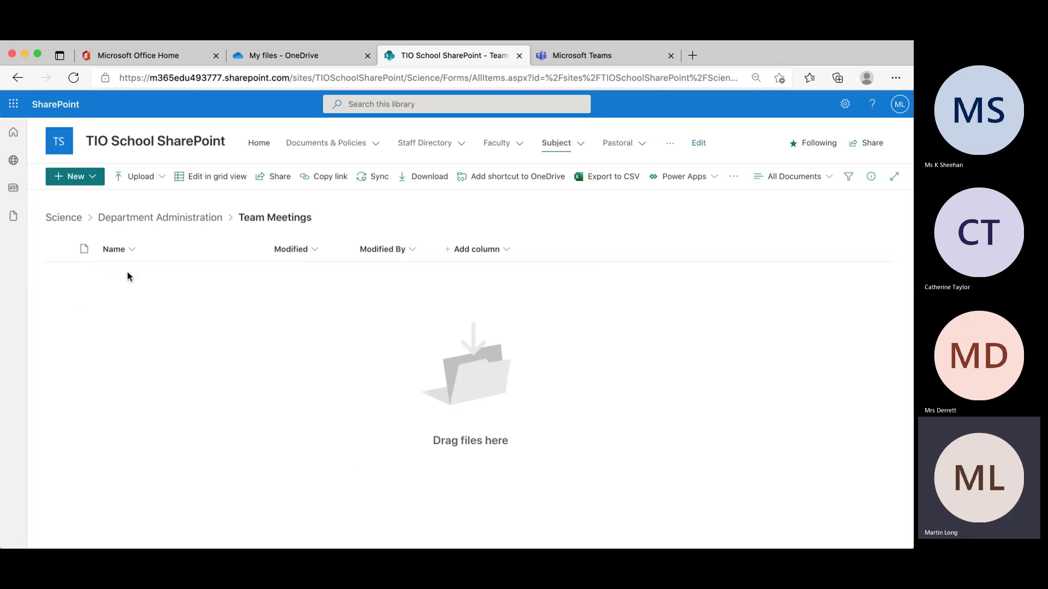
Return to the Department Administration folder and review the options for creating new items and uploading content.
{"action": "left_click", "coordinate": [178, 219]}
{"action": "left_click", "coordinate": [93, 180]}
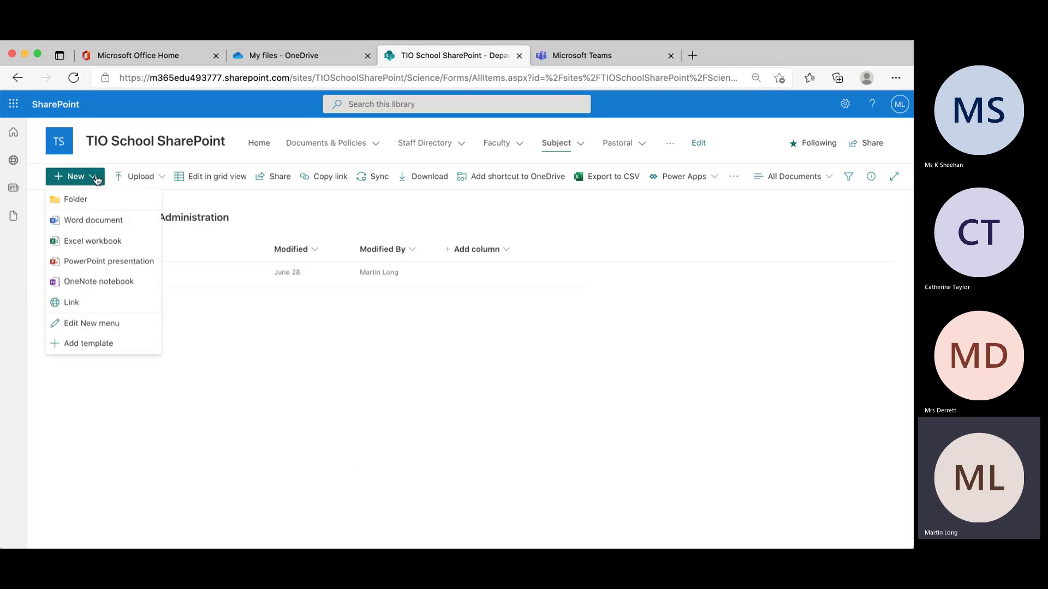
{"action": "left_click", "coordinate": [160, 182]}
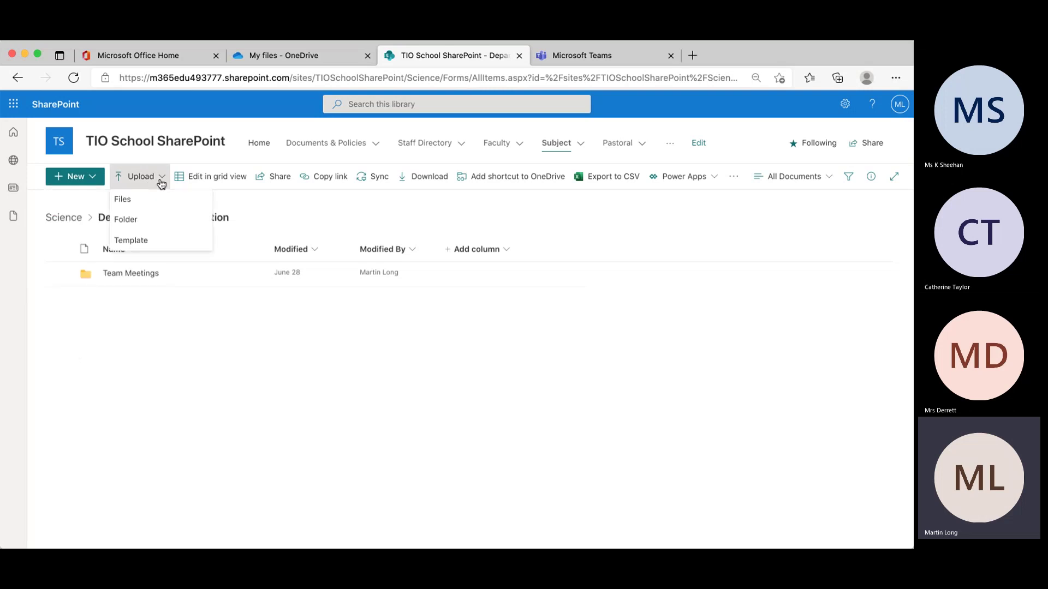
{"action": "left_click", "coordinate": [273, 350]}
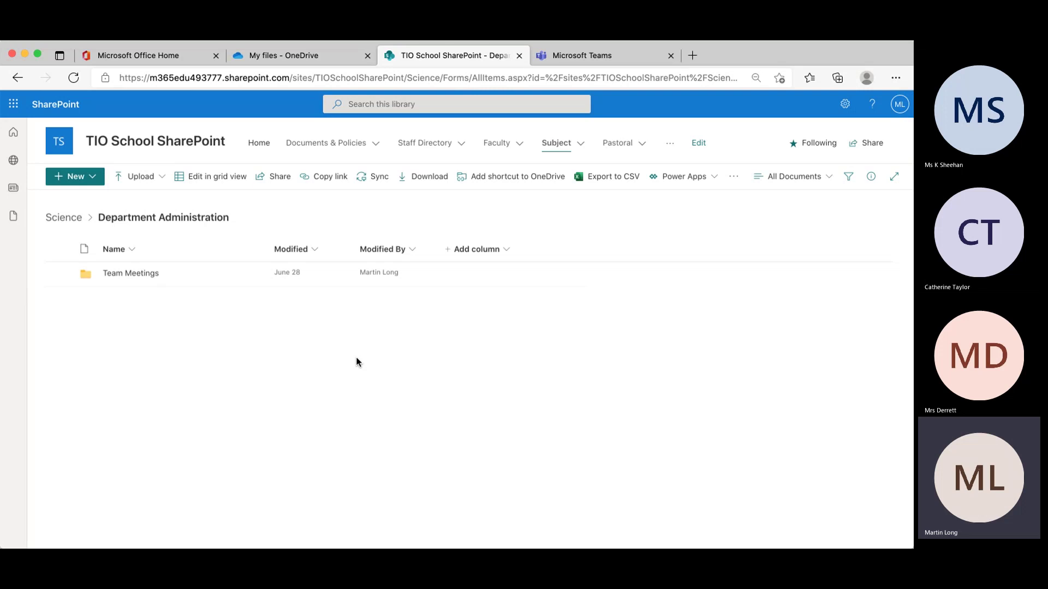
Create a Word document in the Team Meetings folder with the lines "Meeting Minutes", "New curriculum" and "Moderation work".
{"action": "left_click", "coordinate": [151, 275]}
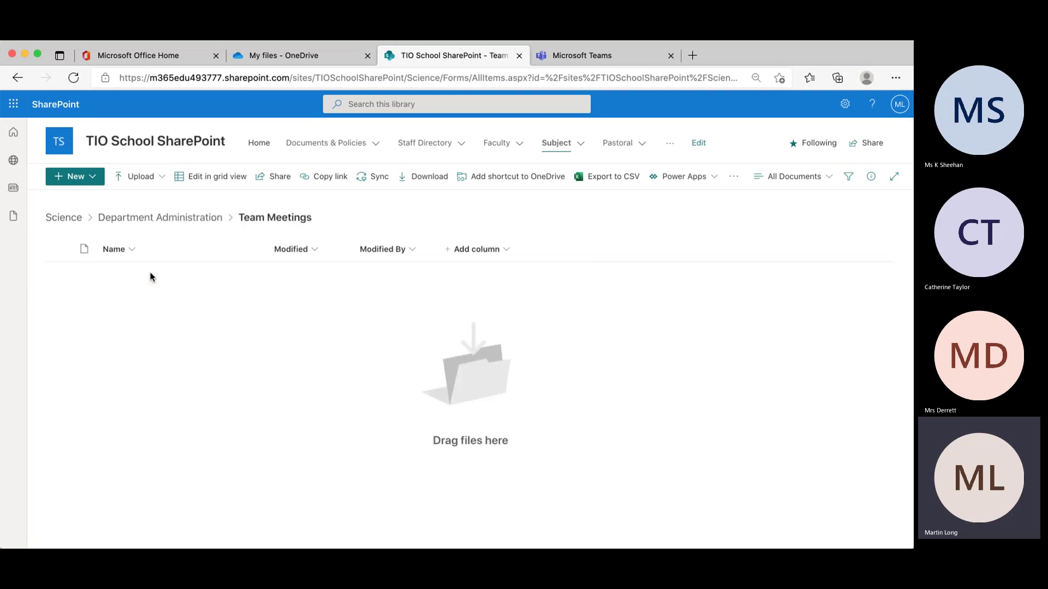
{"action": "left_click", "coordinate": [91, 177]}
{"action": "left_click", "coordinate": [93, 221]}
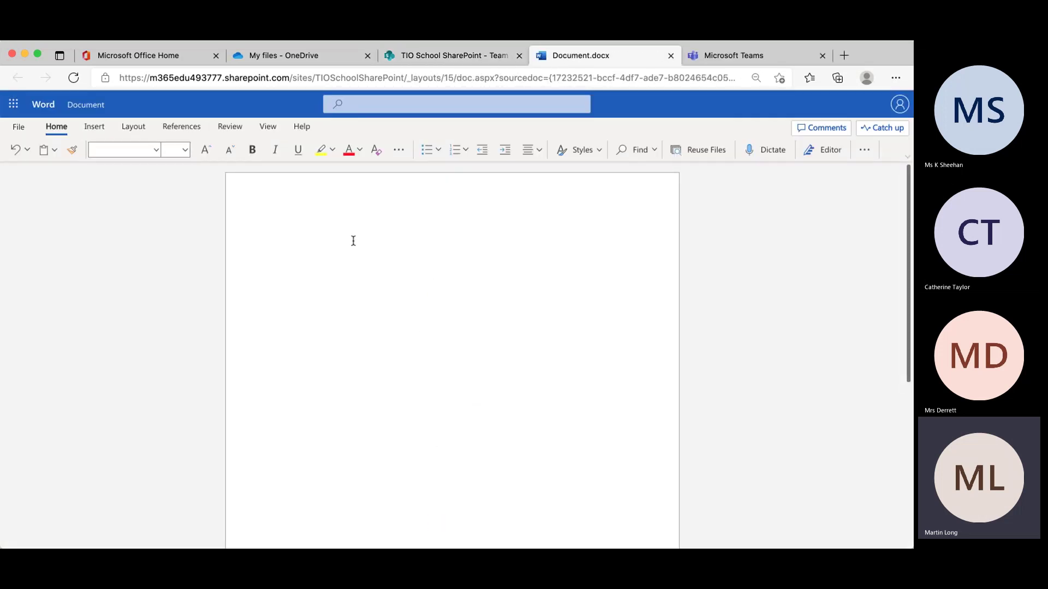
{"action": "type", "text": "Mee"}
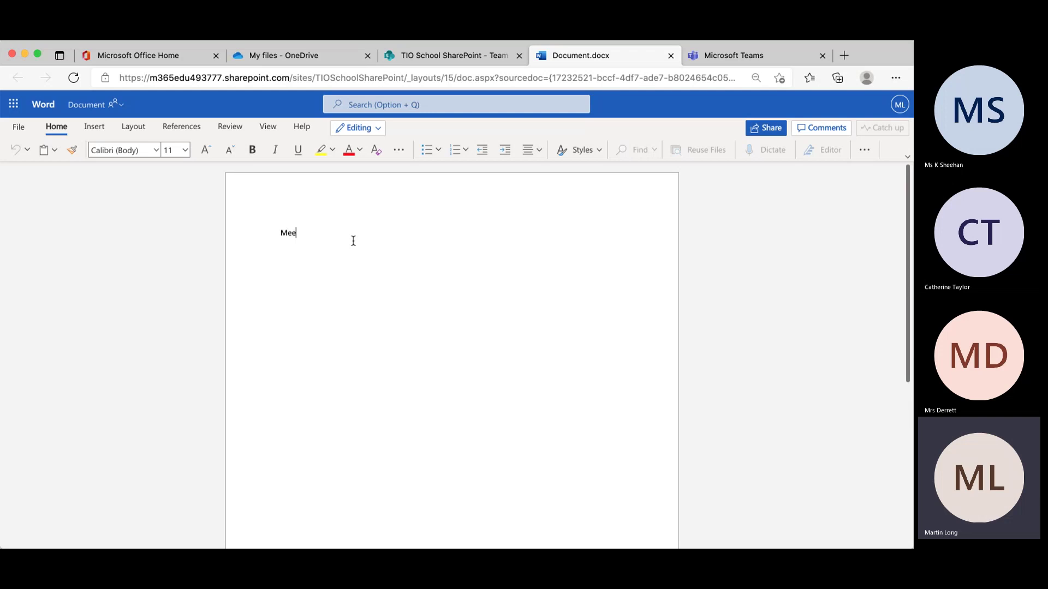
{"action": "type", "text": "ting Minutes "}
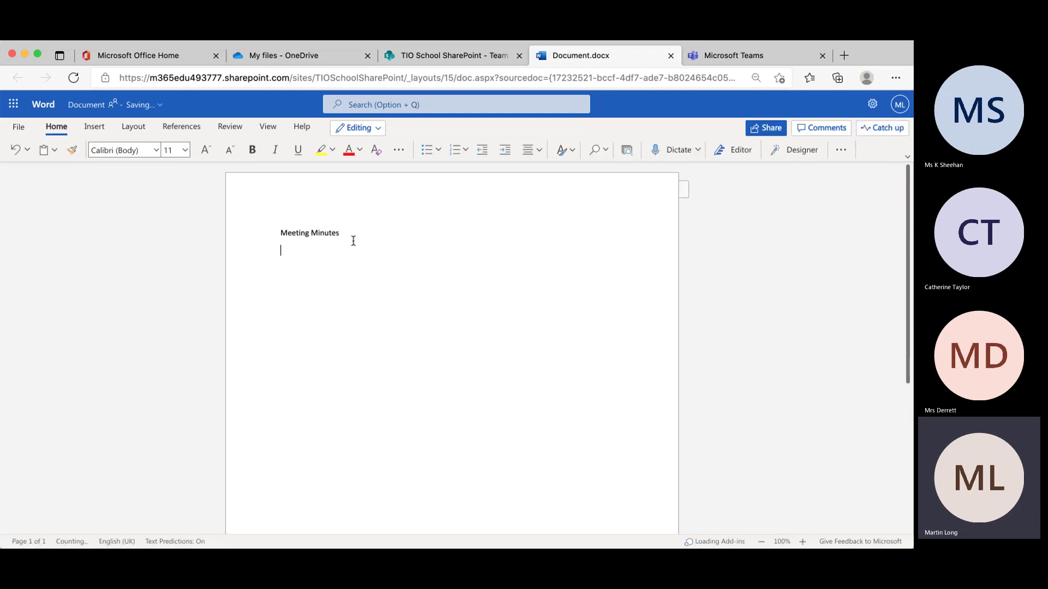
{"action": "type", "text": "New "}
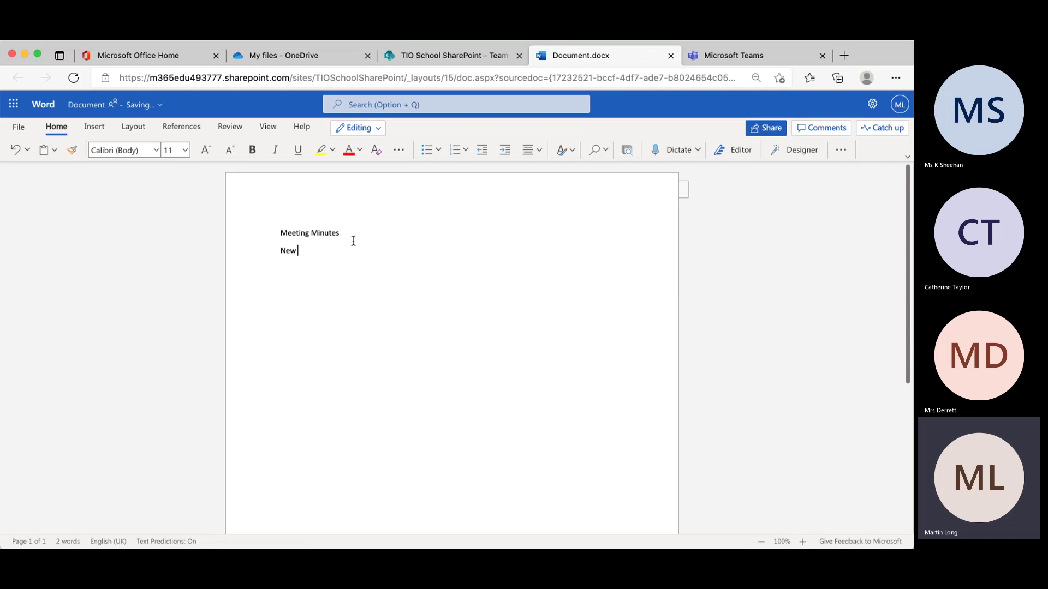
{"action": "type", "text": "curriculum "}
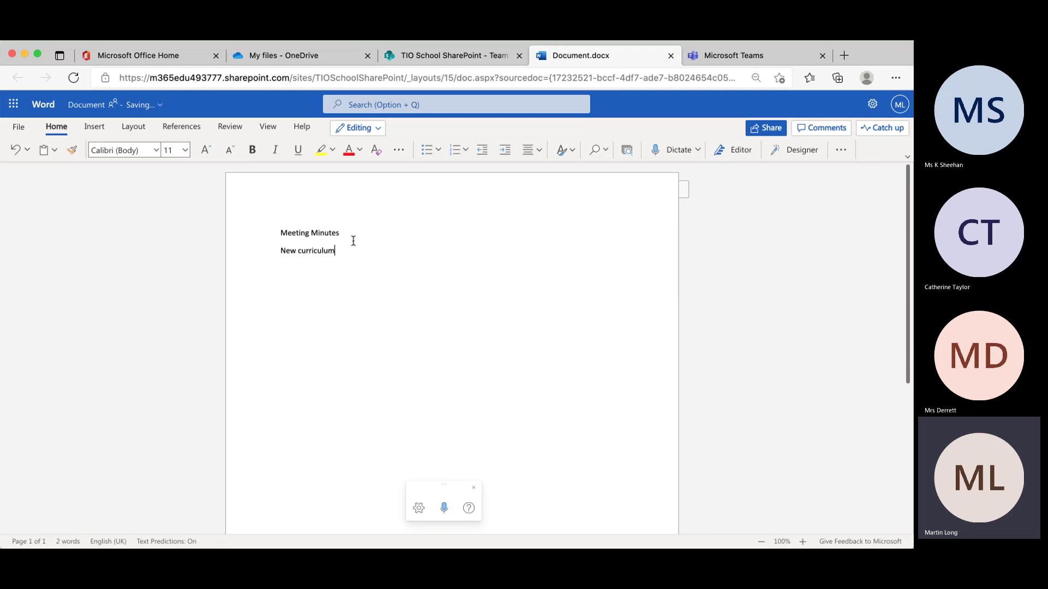
{"action": "type", "text": "Moderation work"}
Centre the "Meeting Minutes" heading on the page.
{"action": "triple_click", "coordinate": [320, 233]}
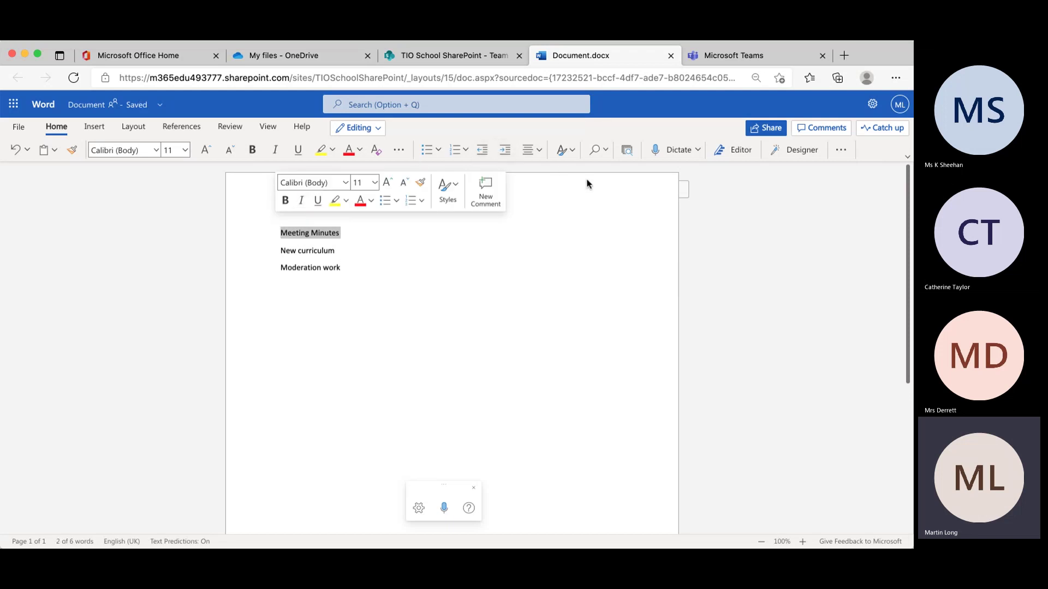
{"action": "left_click", "coordinate": [538, 149]}
{"action": "left_click", "coordinate": [563, 199]}
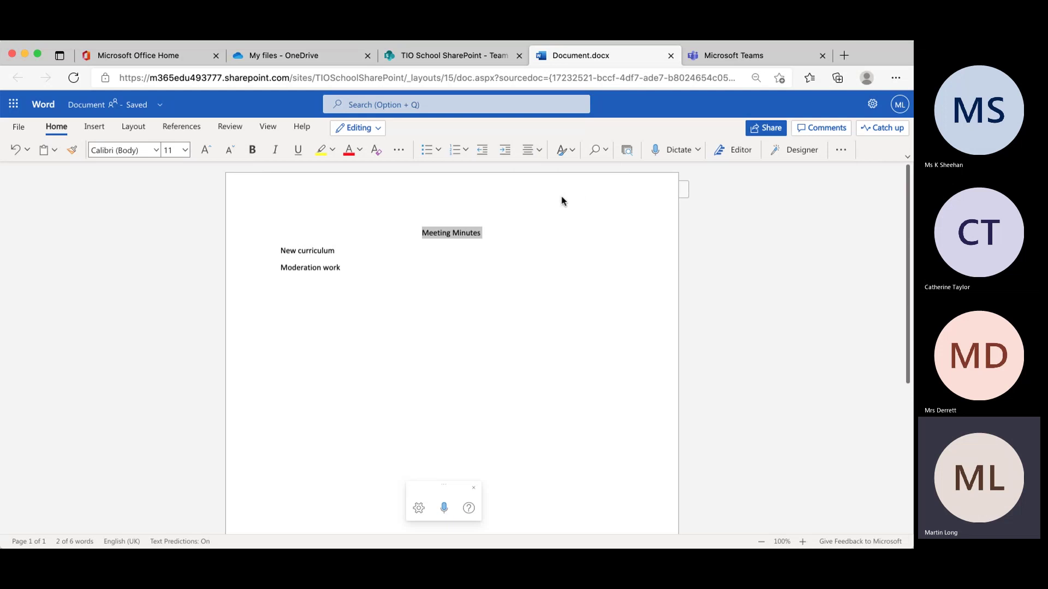
{"action": "left_click", "coordinate": [484, 304]}
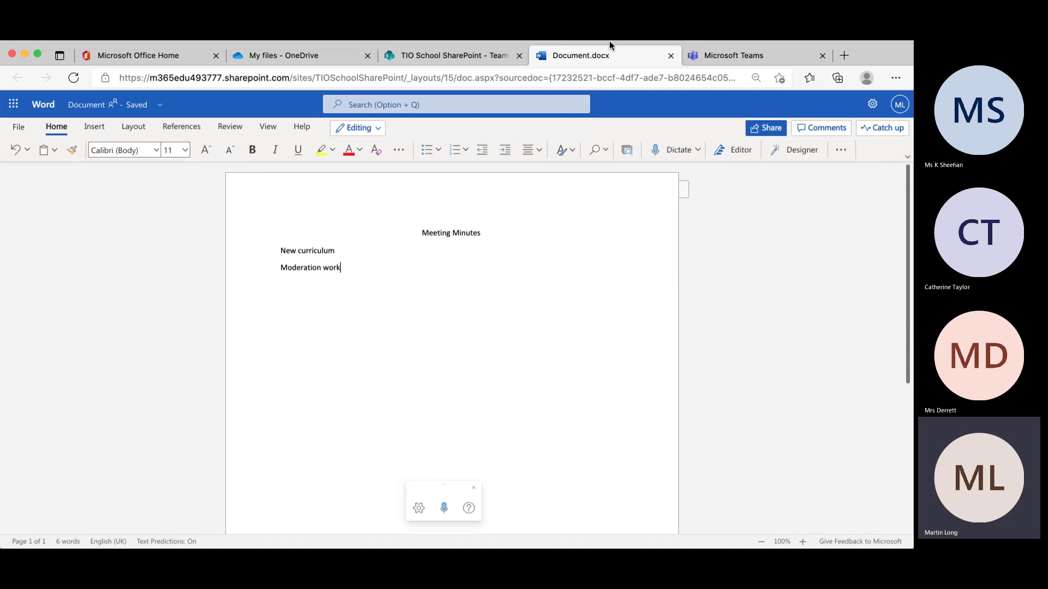
Close the Word document and check the file actions available for Document.docx in the Team Meetings folder.
{"action": "left_click", "coordinate": [670, 55]}
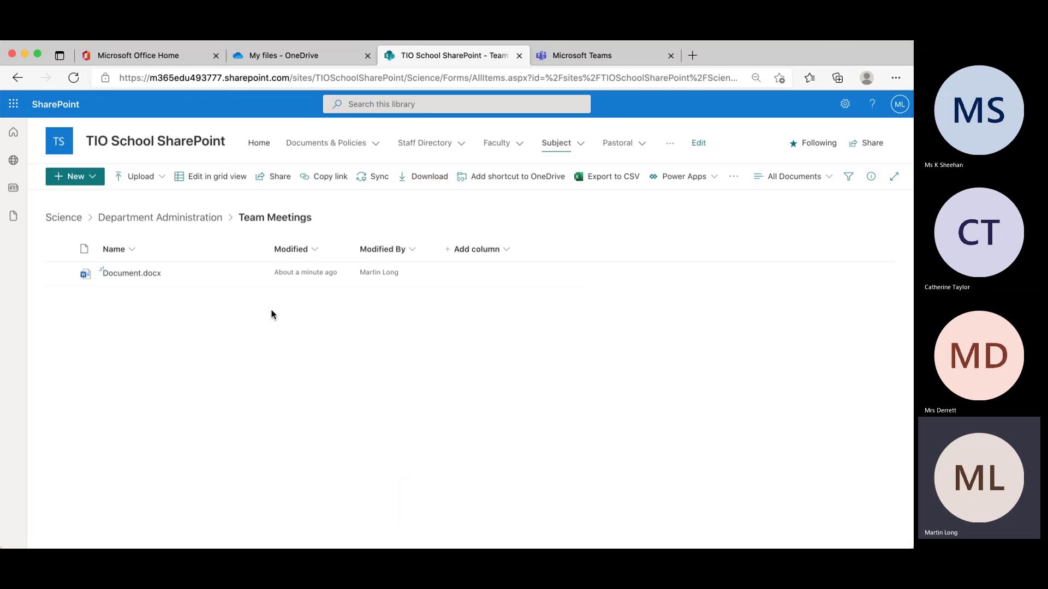
{"action": "left_click", "coordinate": [59, 274]}
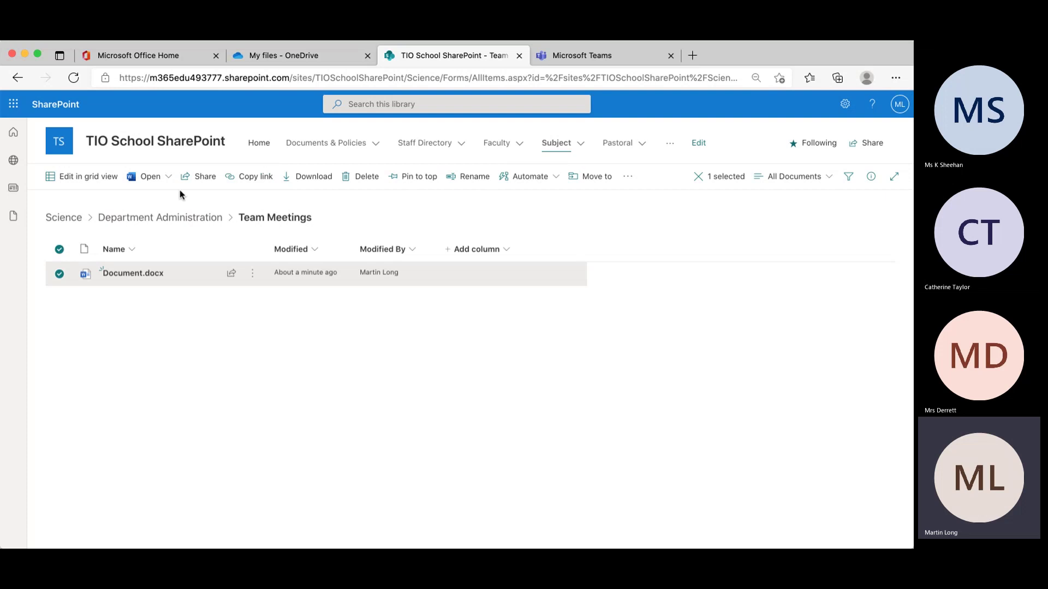
{"action": "left_click", "coordinate": [210, 336]}
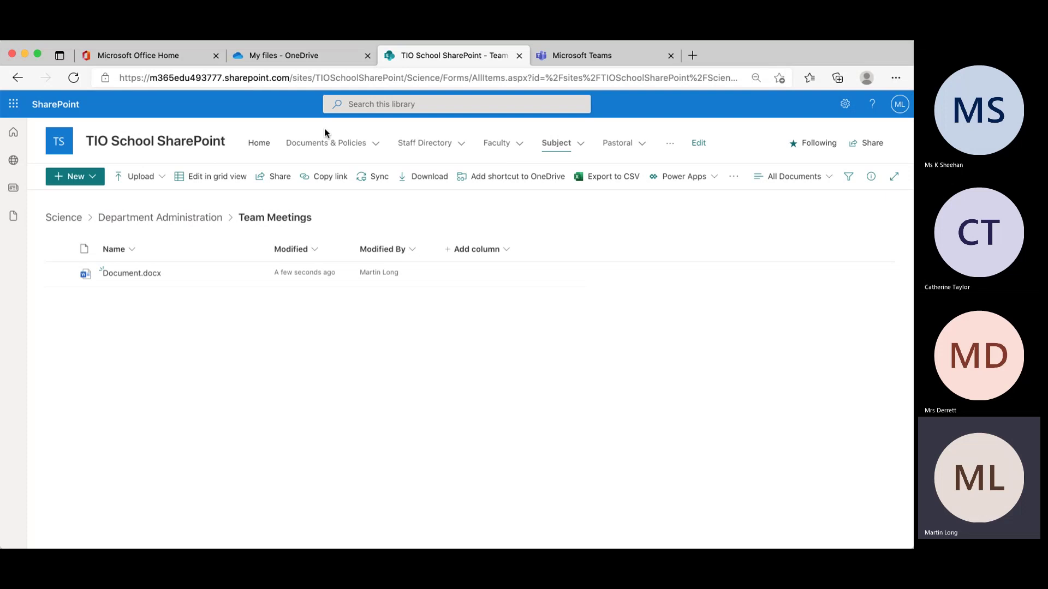
Look at My files in OneDrive, and return to the top level of the Science library in SharePoint.
{"action": "left_click", "coordinate": [287, 59]}
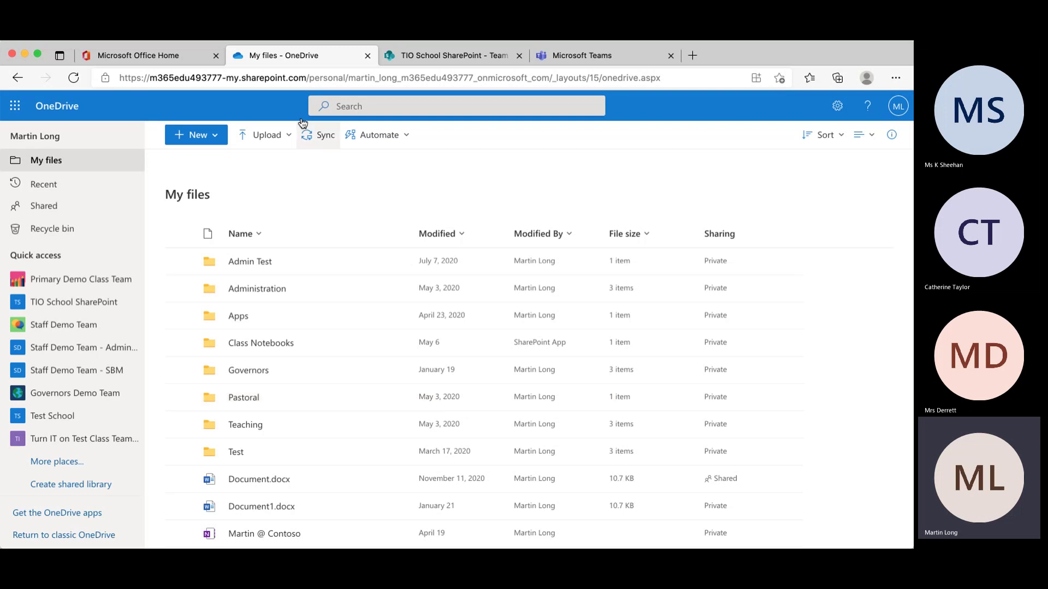
{"action": "left_click", "coordinate": [448, 56]}
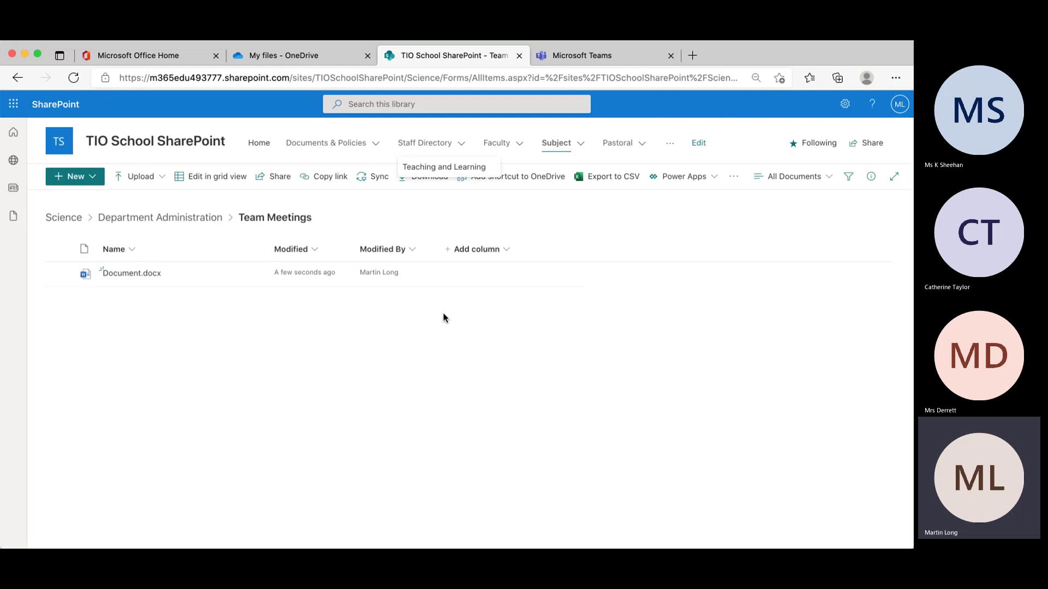
{"action": "left_click", "coordinate": [62, 219]}
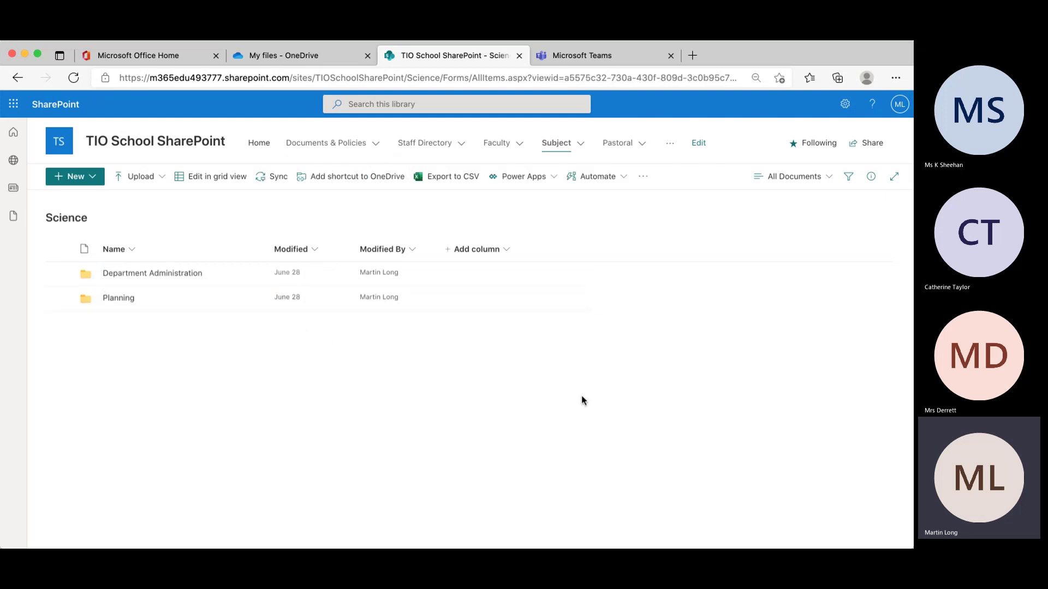
Switch to Microsoft Teams, open the Staff Demo Team's General channel files and review the options for creating and uploading items.
{"action": "left_click", "coordinate": [604, 60]}
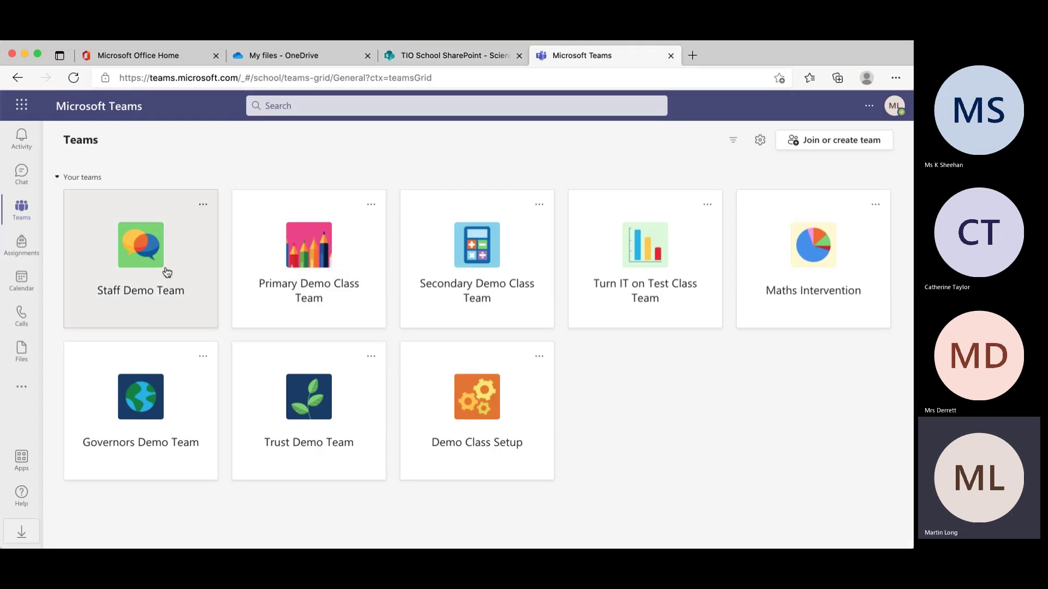
{"action": "left_click", "coordinate": [143, 255]}
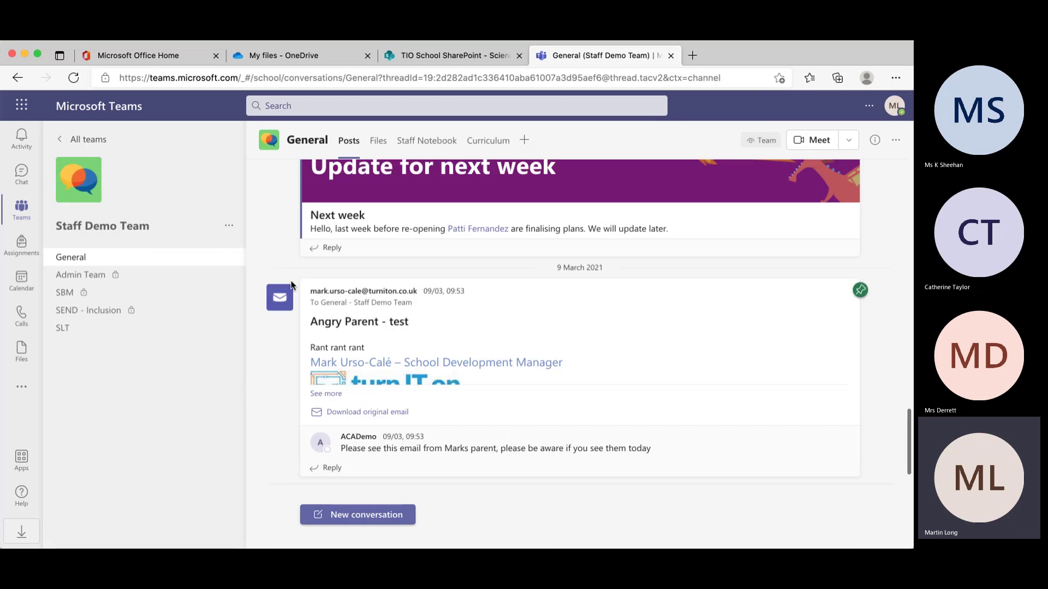
{"action": "left_click", "coordinate": [377, 143]}
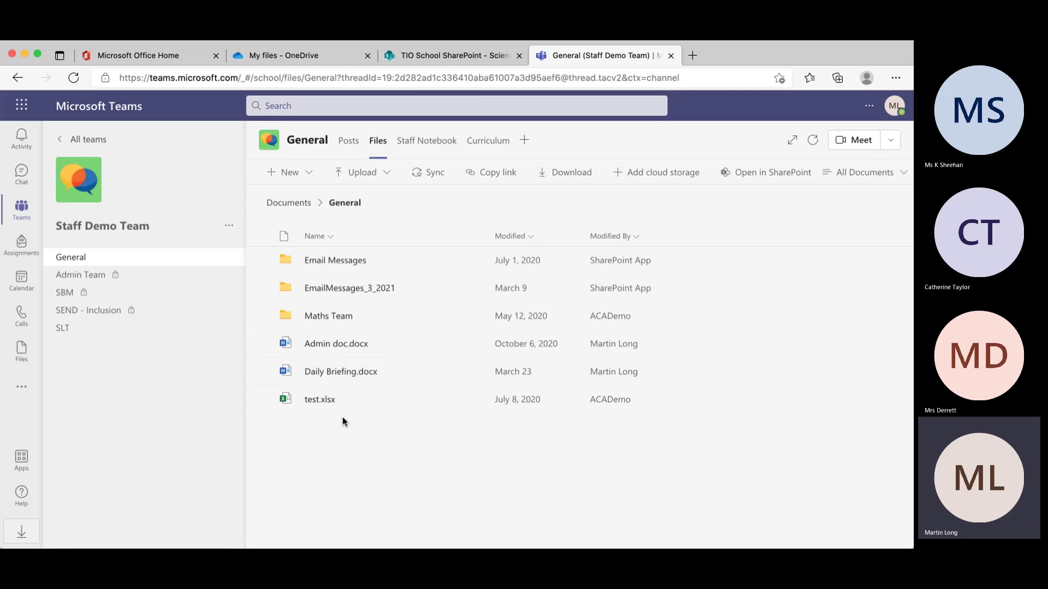
{"action": "left_click", "coordinate": [311, 173]}
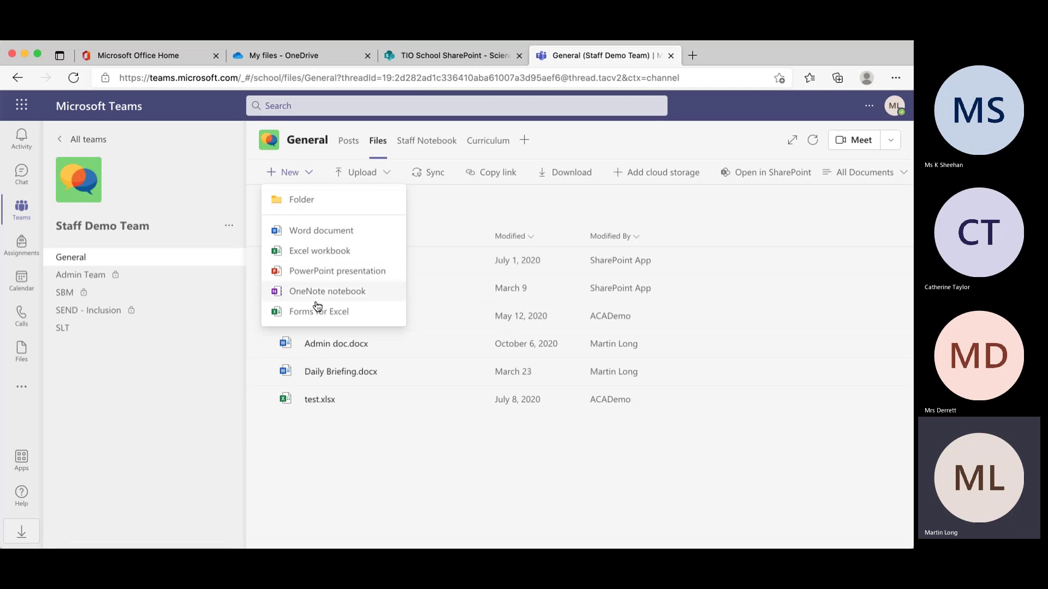
{"action": "left_click", "coordinate": [387, 176]}
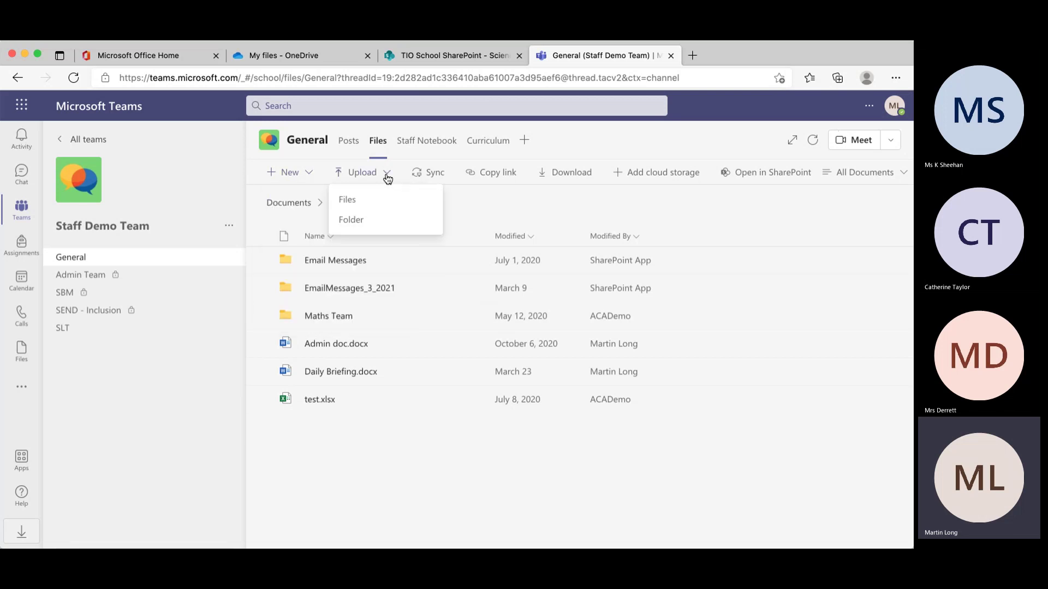
{"action": "left_click", "coordinate": [453, 459]}
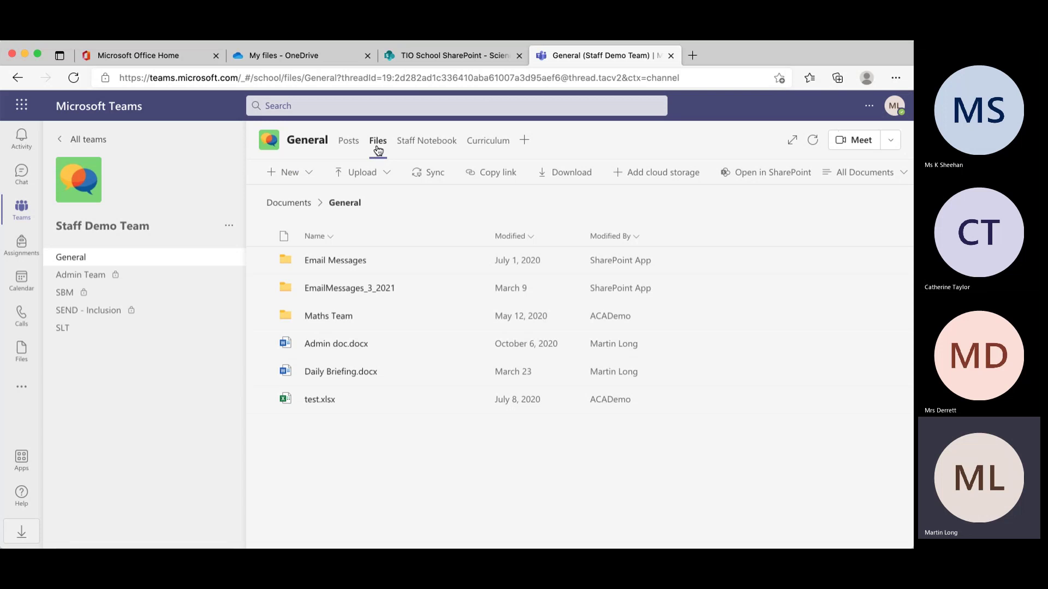
Open the General channel's files in SharePoint, and view and close Admin doc.docx.
{"action": "left_click", "coordinate": [773, 173]}
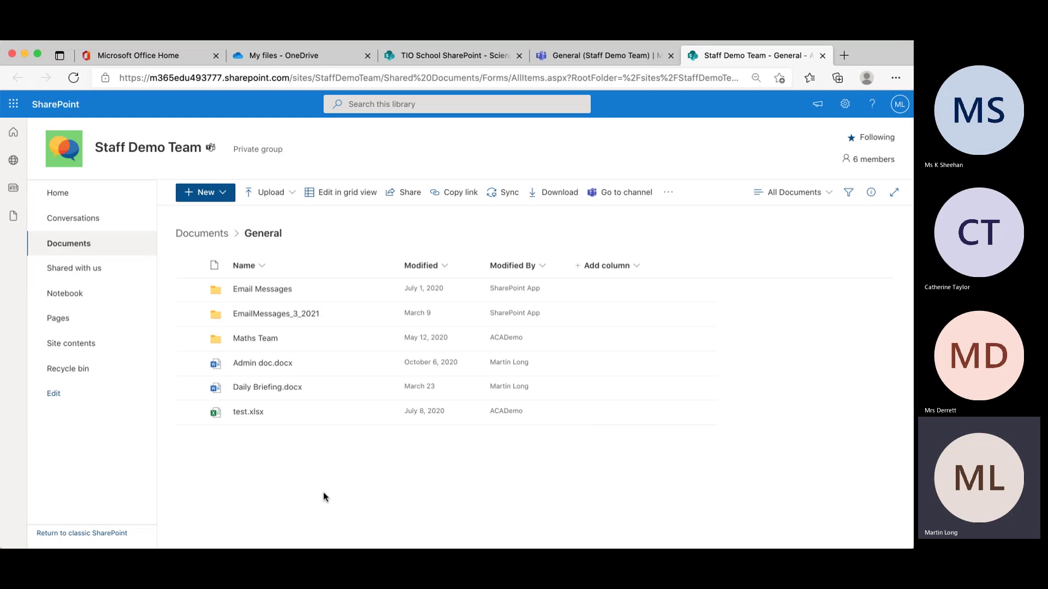
{"action": "left_click", "coordinate": [241, 364]}
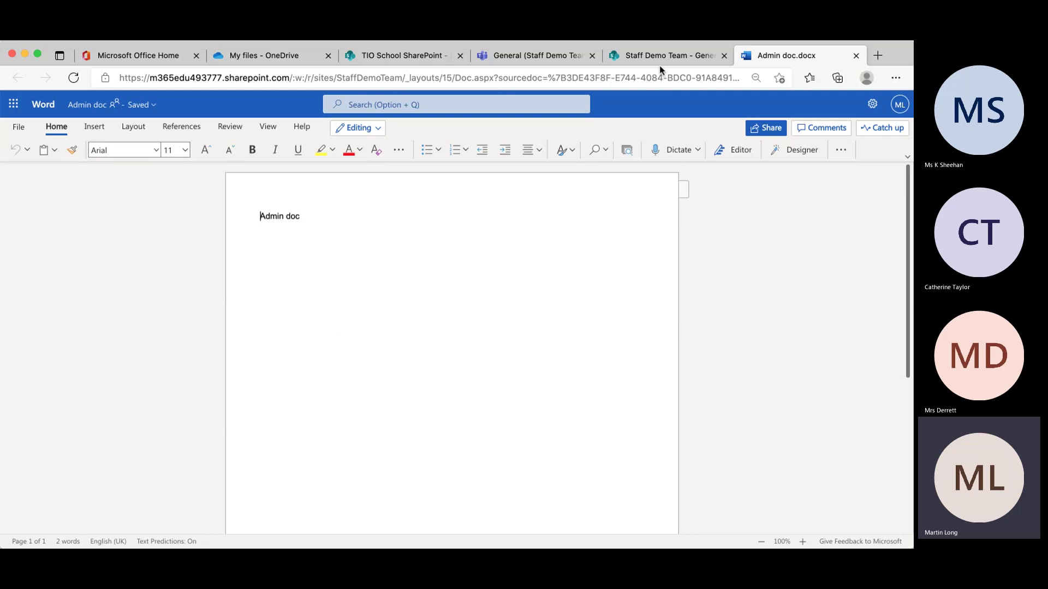
{"action": "left_click", "coordinate": [856, 56]}
View the Primary Demo Class Team's General channel files in Microsoft Teams, and switch to My files in OneDrive.
{"action": "left_click", "coordinate": [608, 51]}
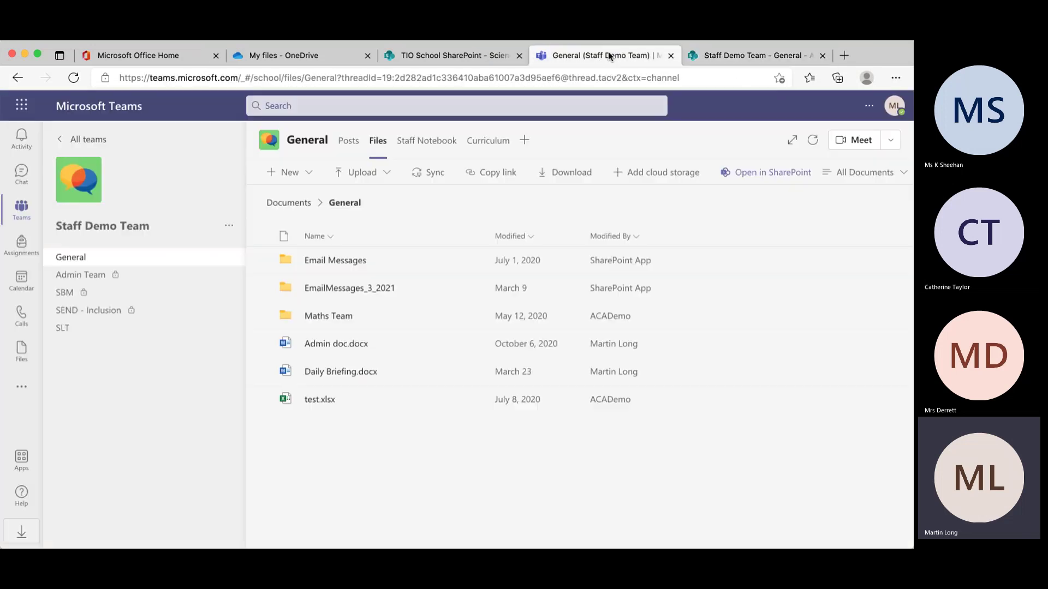
{"action": "left_click", "coordinate": [66, 139]}
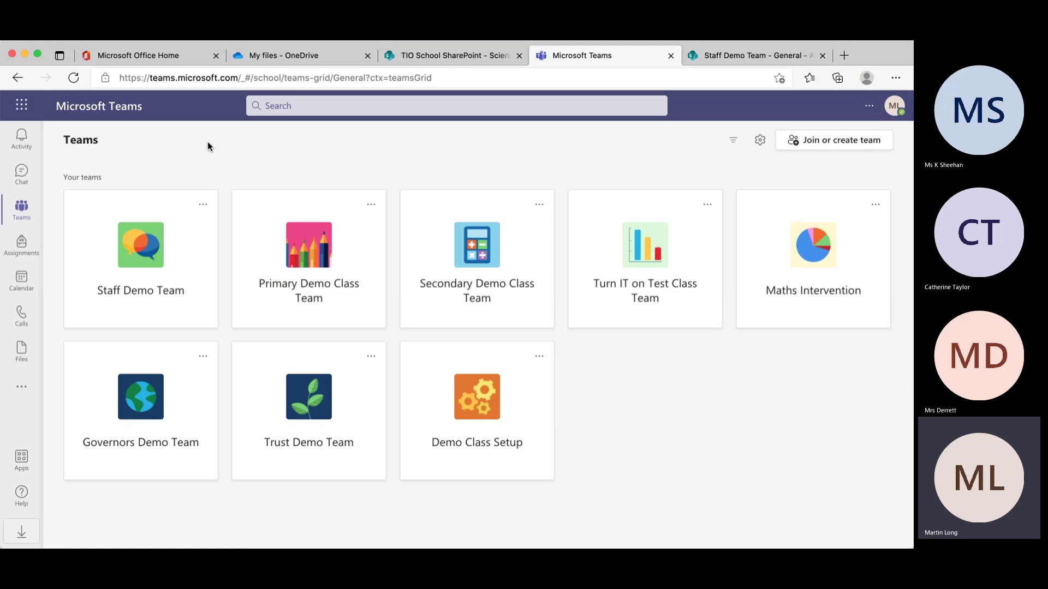
{"action": "left_click", "coordinate": [311, 255]}
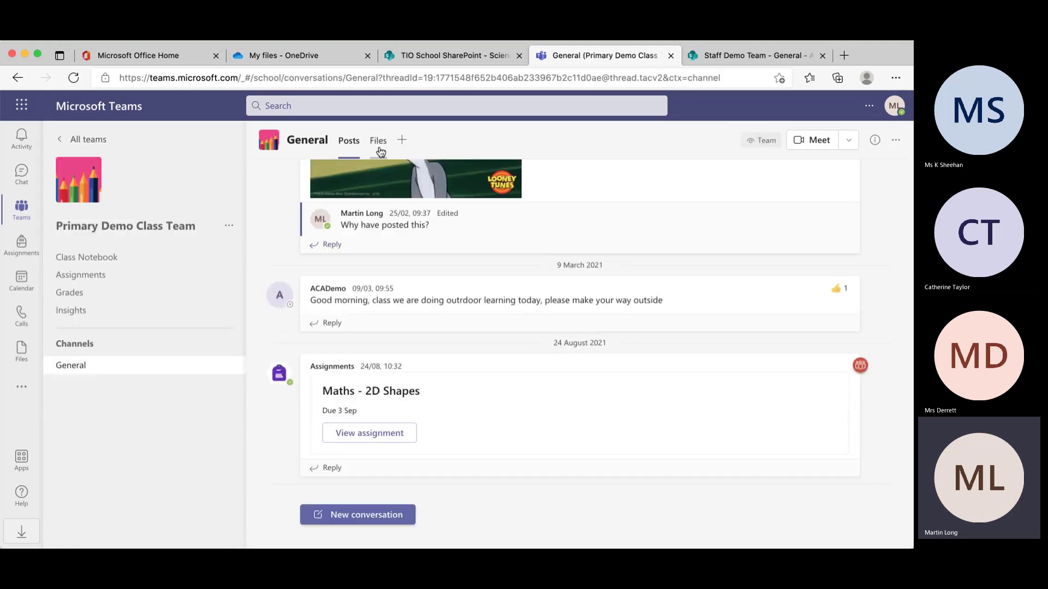
{"action": "left_click", "coordinate": [379, 143]}
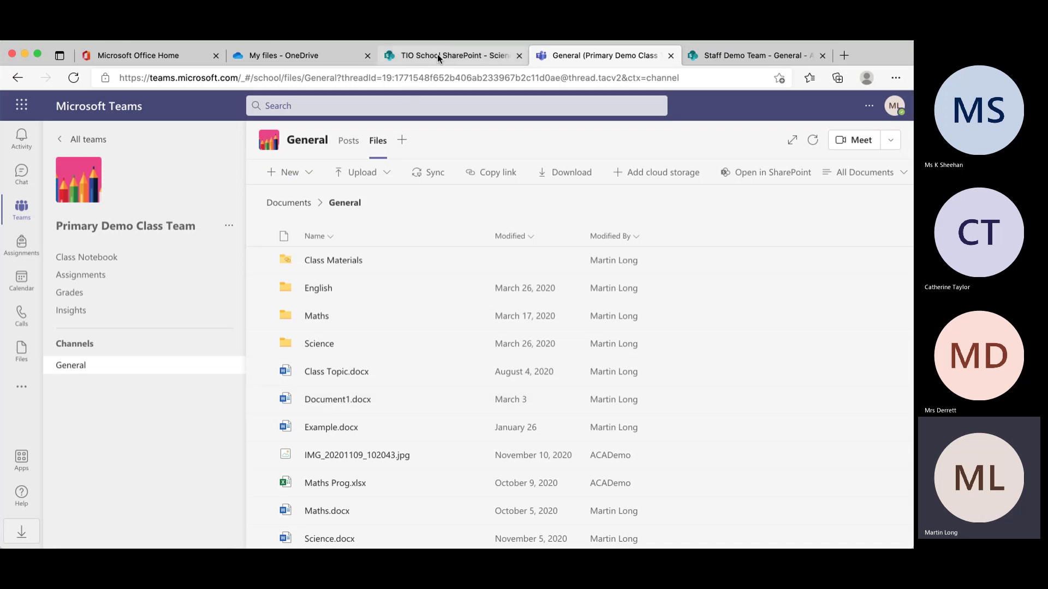
{"action": "left_click", "coordinate": [304, 55]}
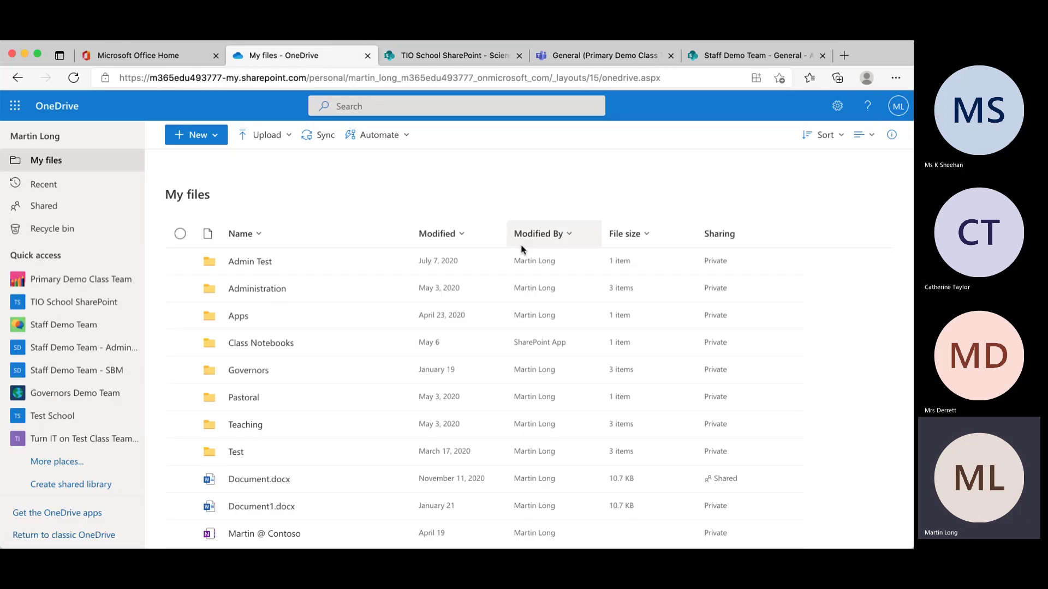